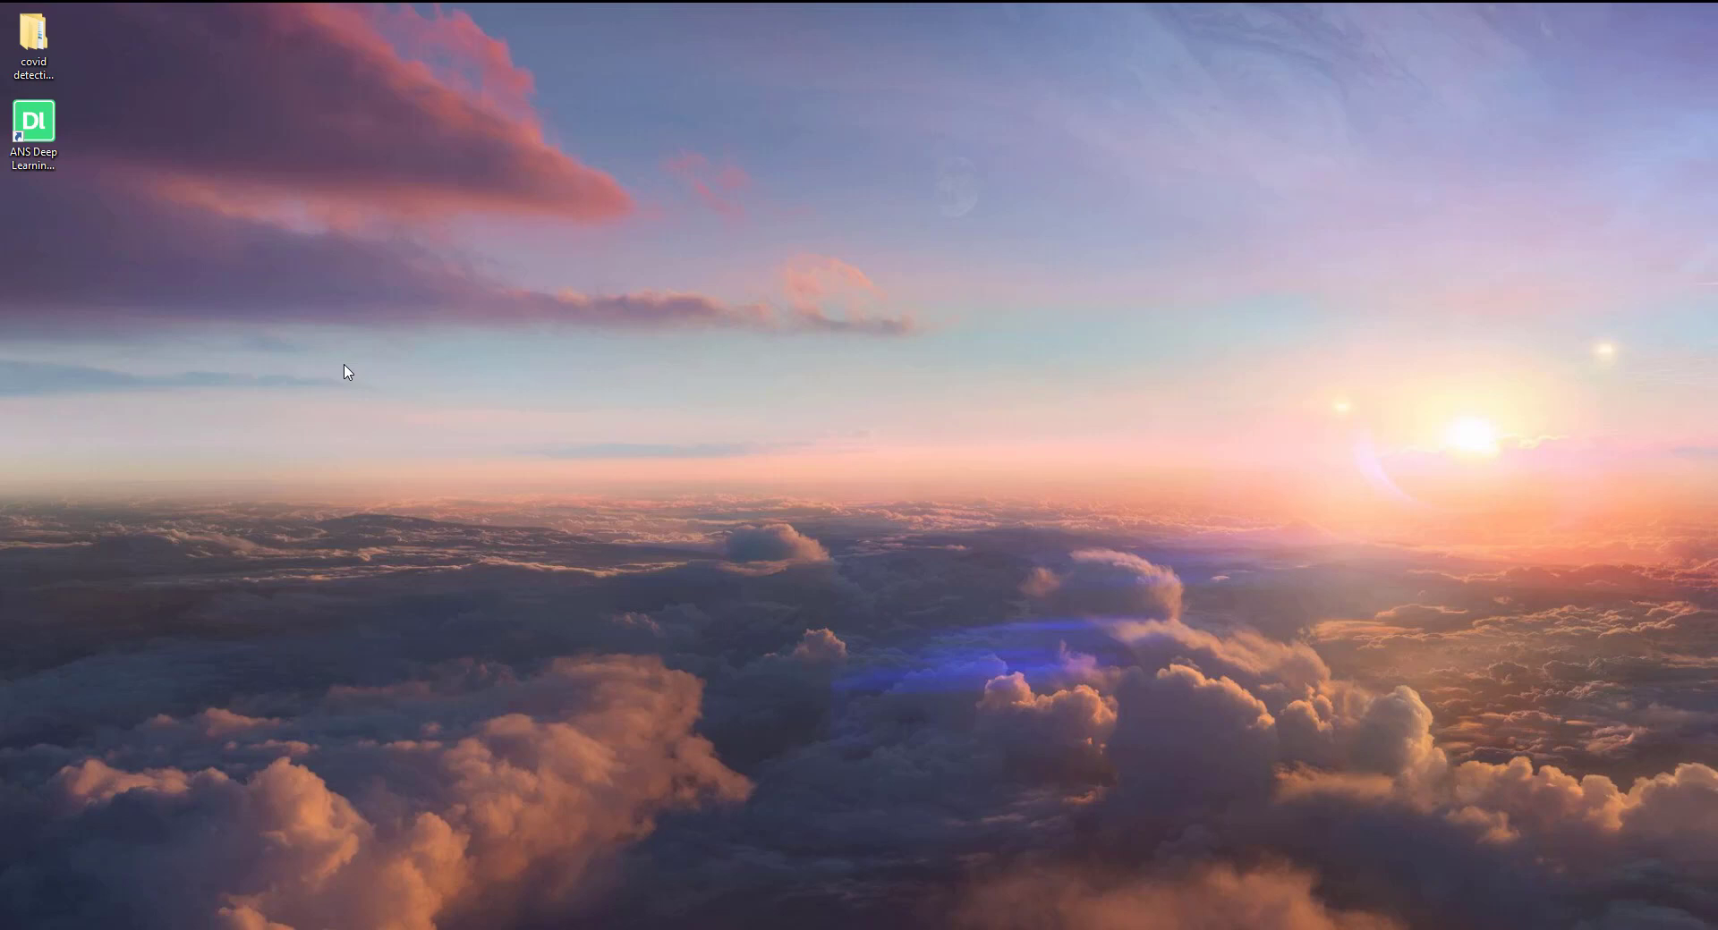
Open the covid detection dataset folder and look through the X-ray images in its train/covid subfolder.
double_click(36, 41)
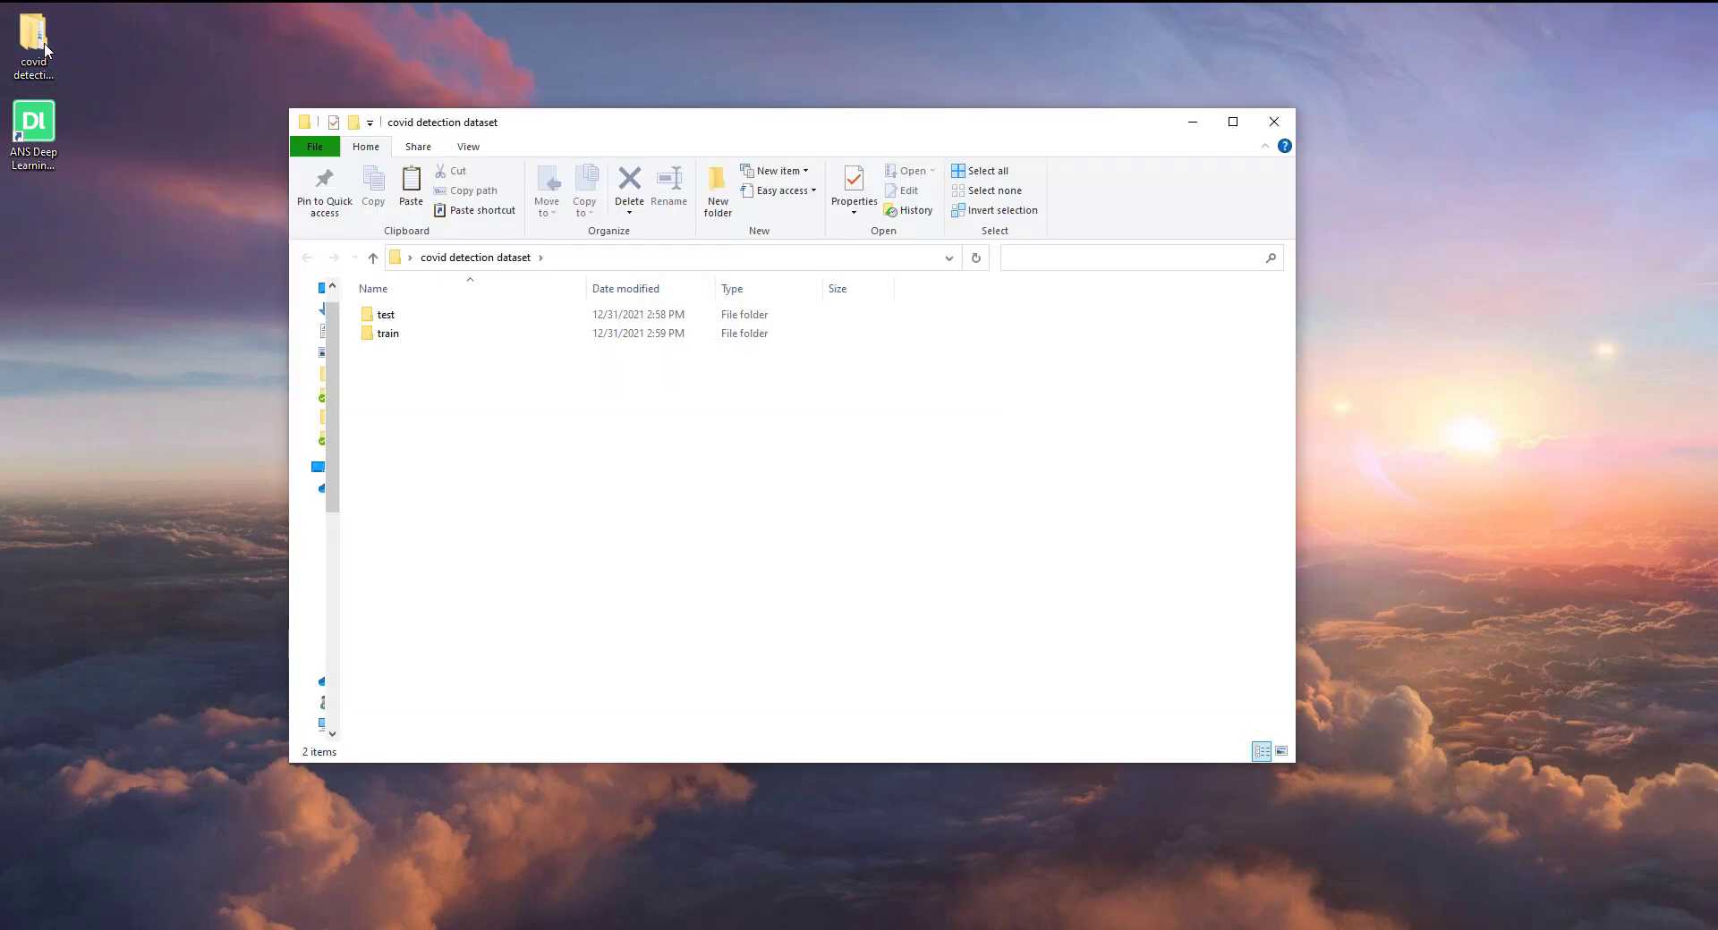
double_click(422, 336)
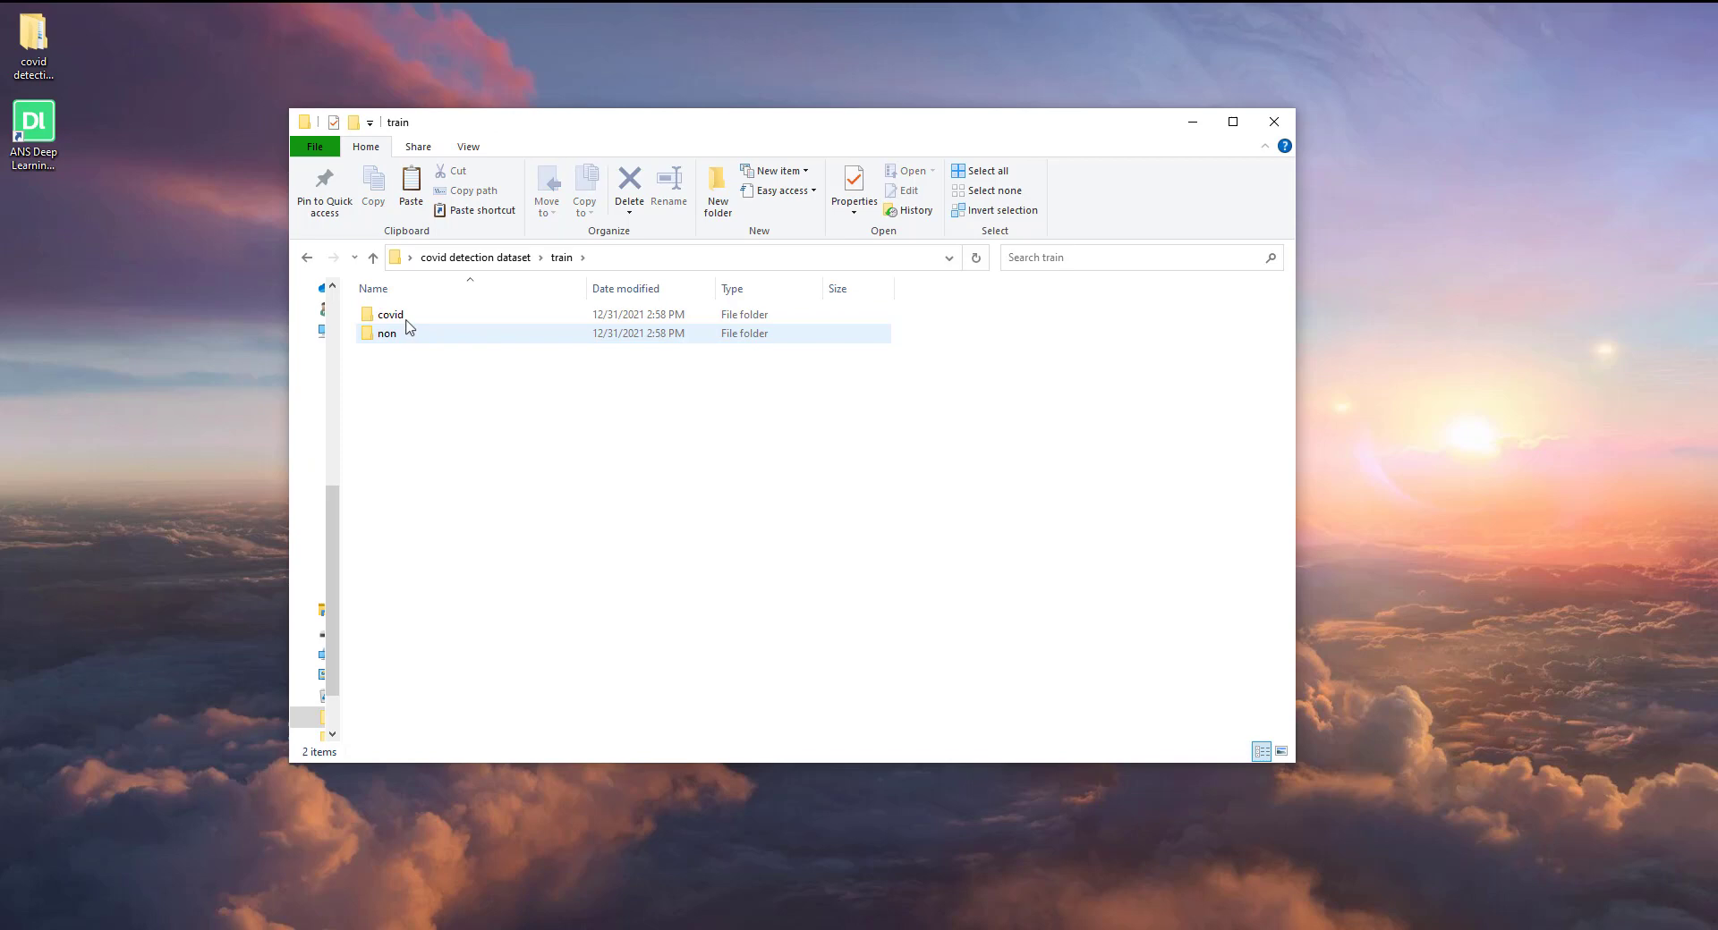
double_click(404, 318)
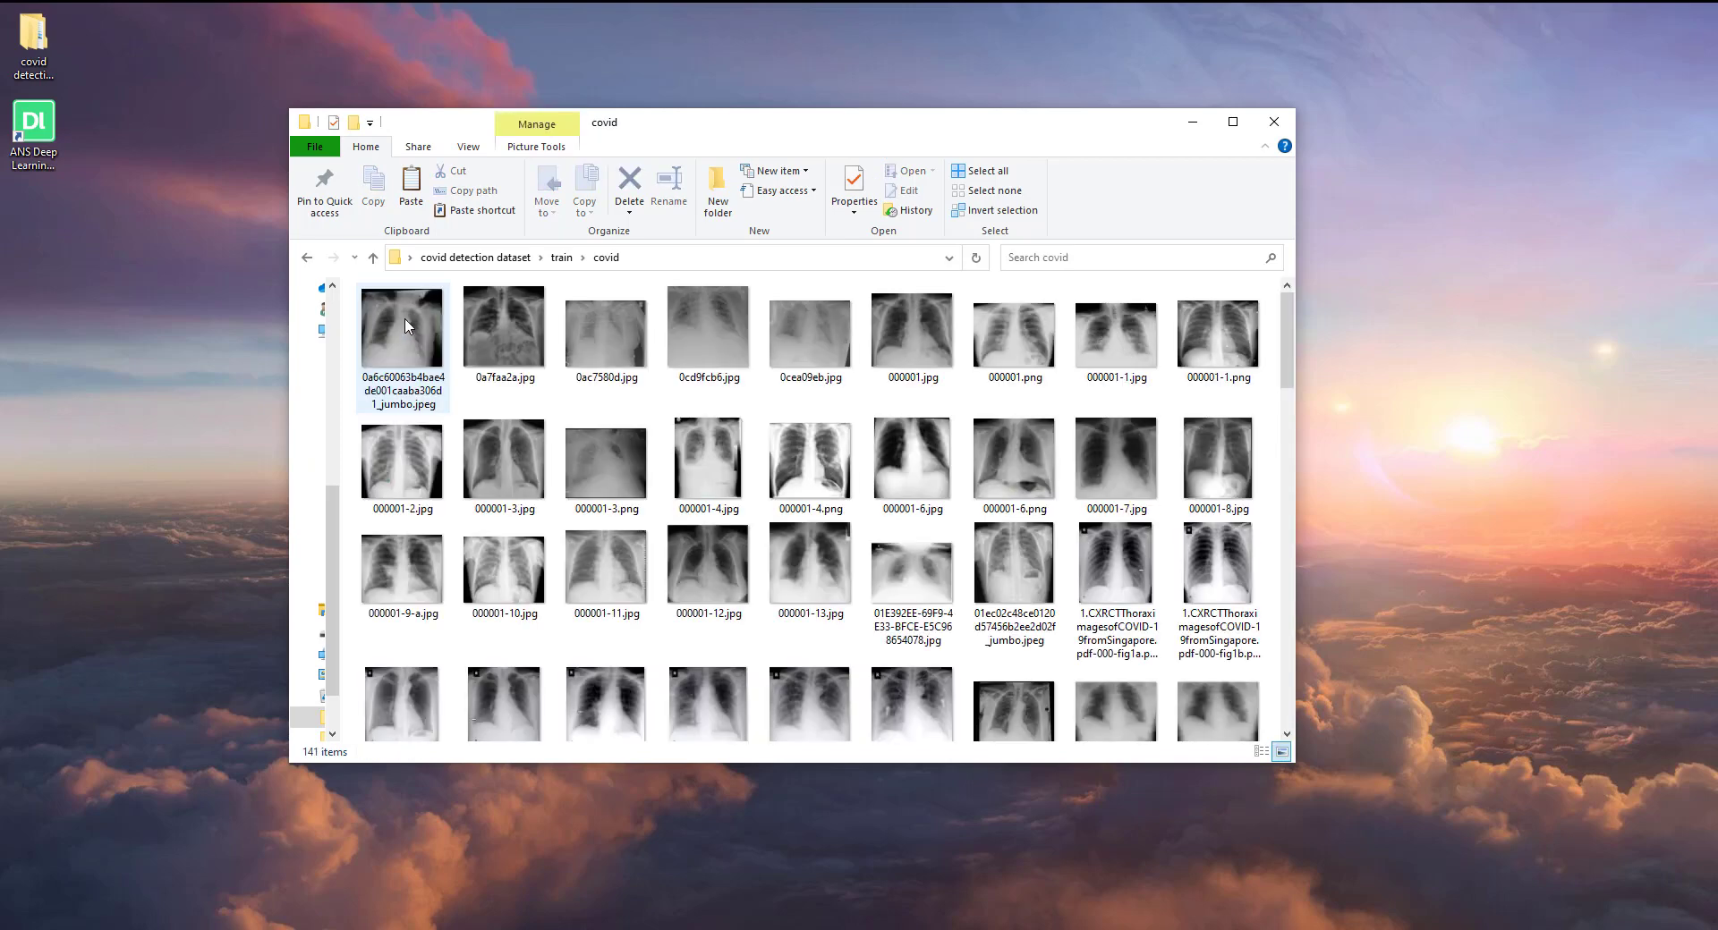
scroll(406, 325, "down", 10)
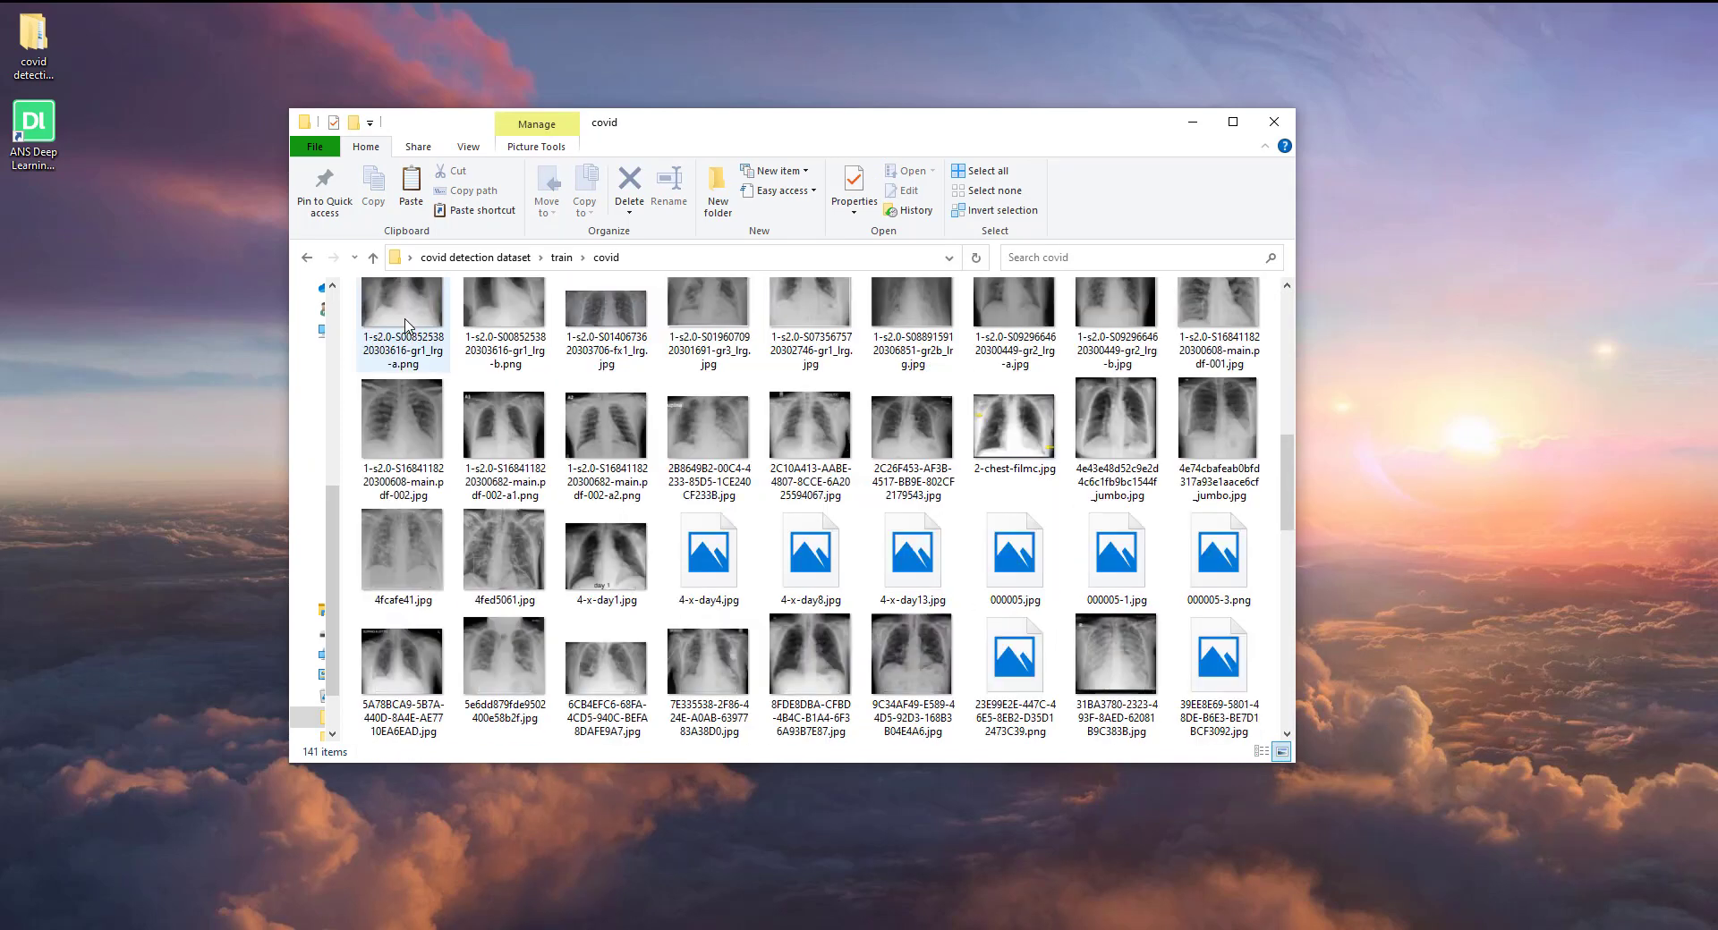
left_click(307, 258)
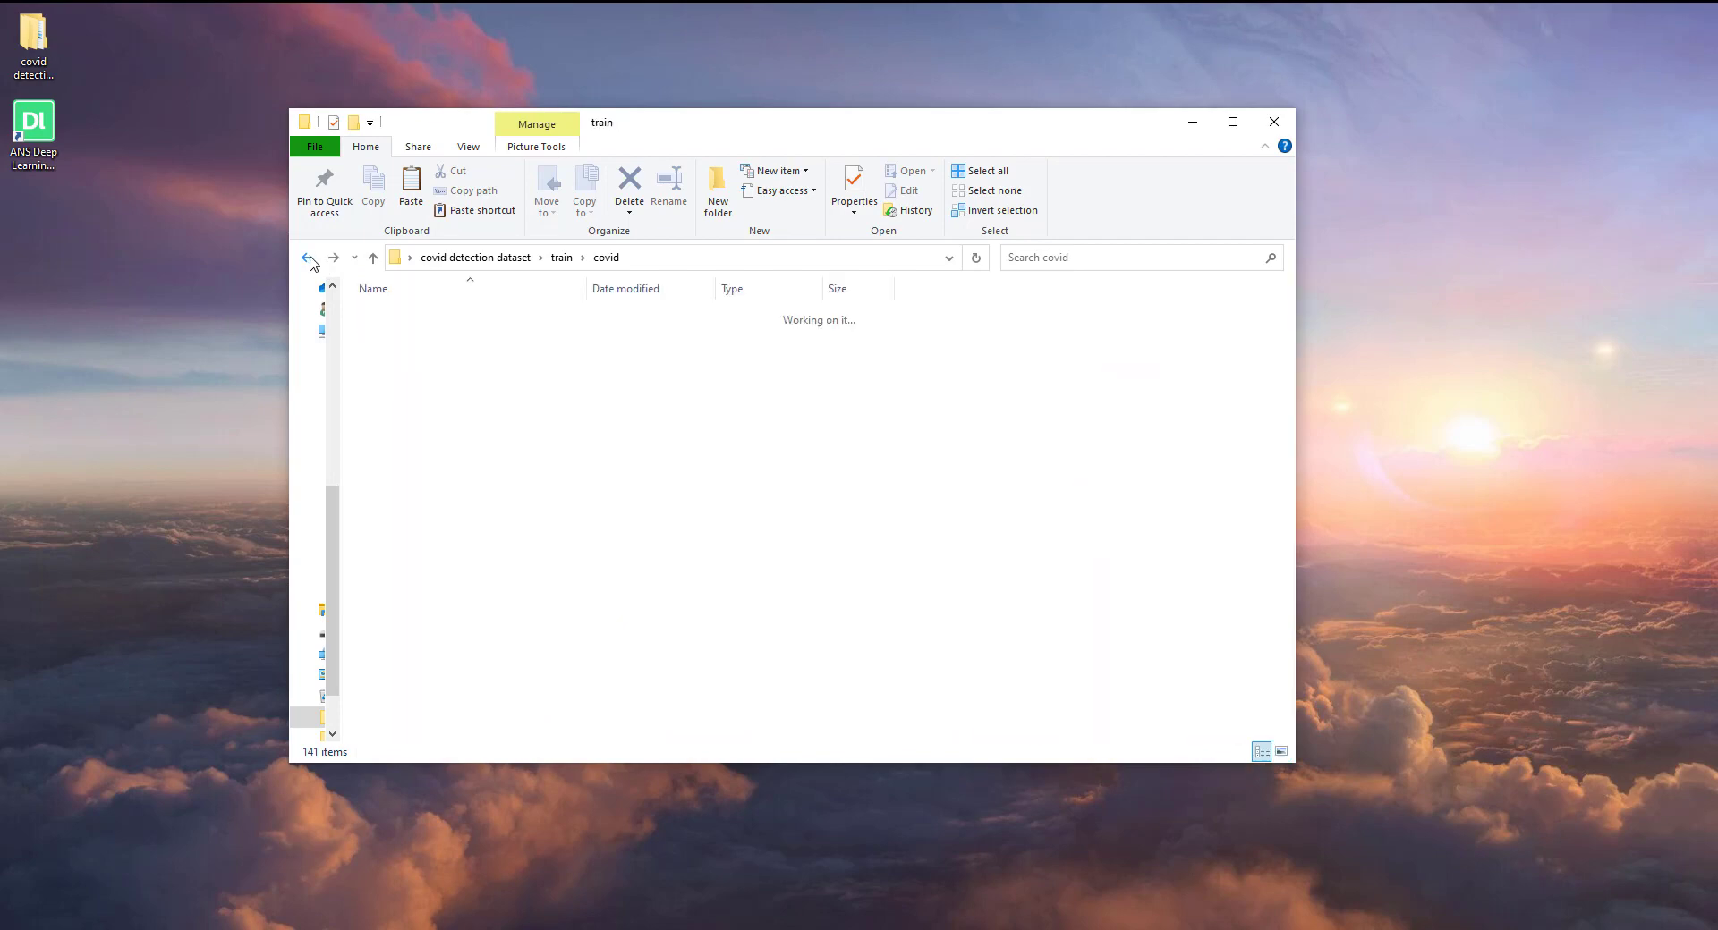
Look through the X-ray images in the train/non subfolder and return to the dataset's root folder.
double_click(388, 334)
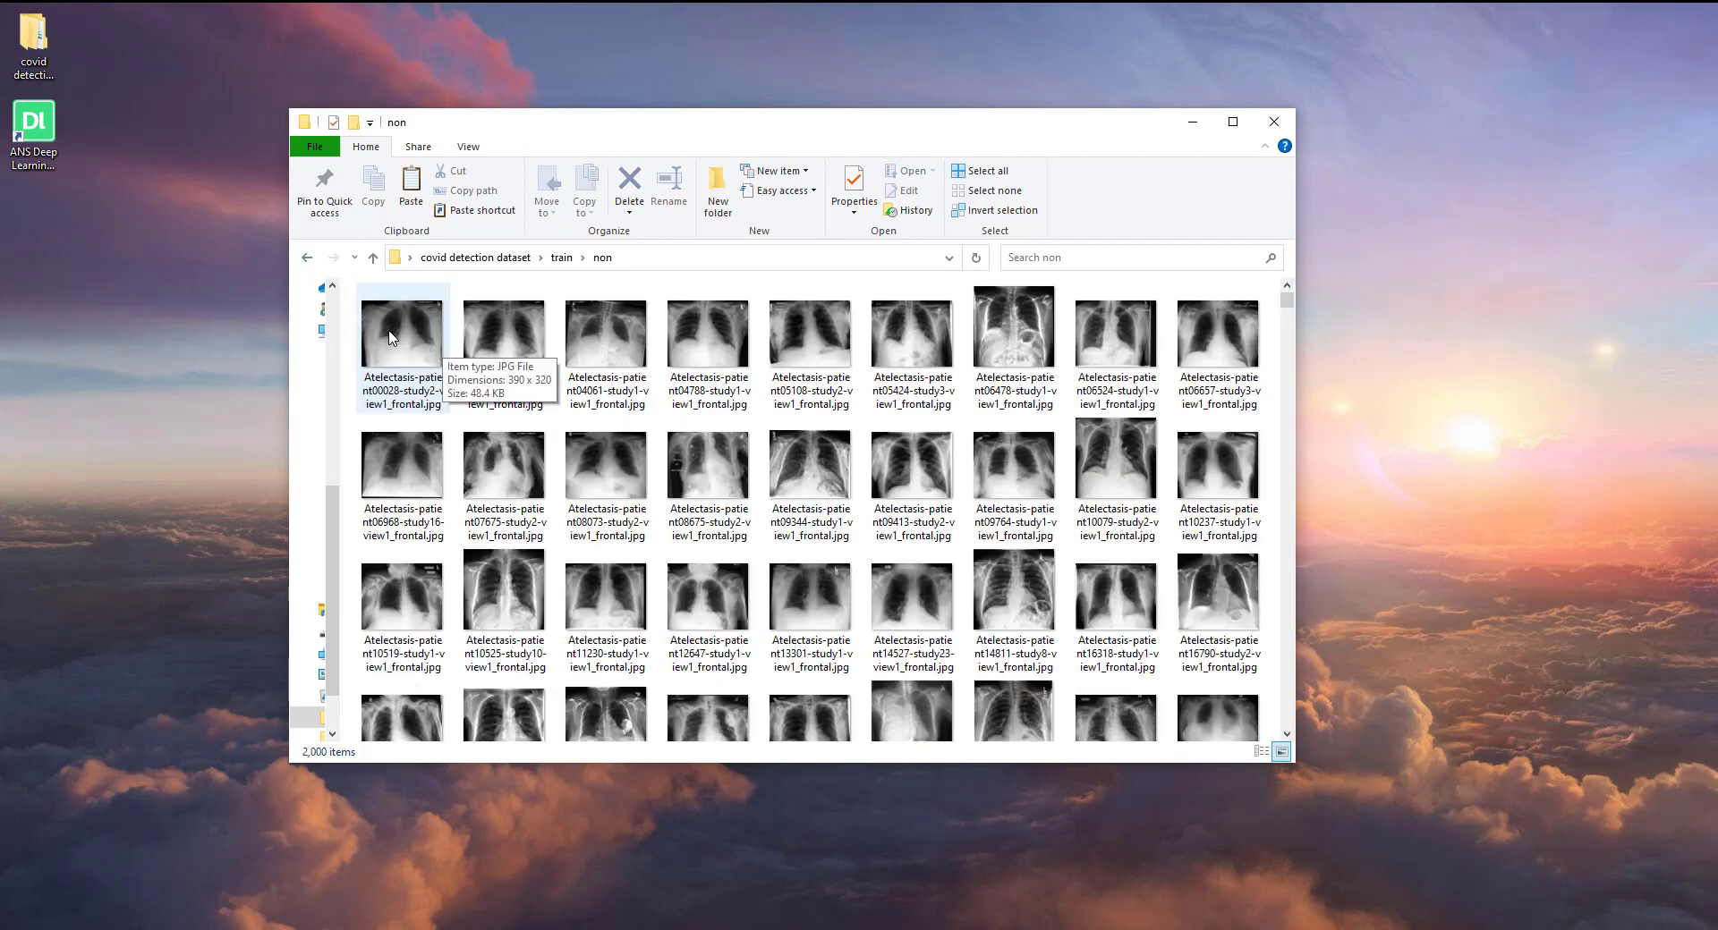
scroll(389, 338, "down", 5)
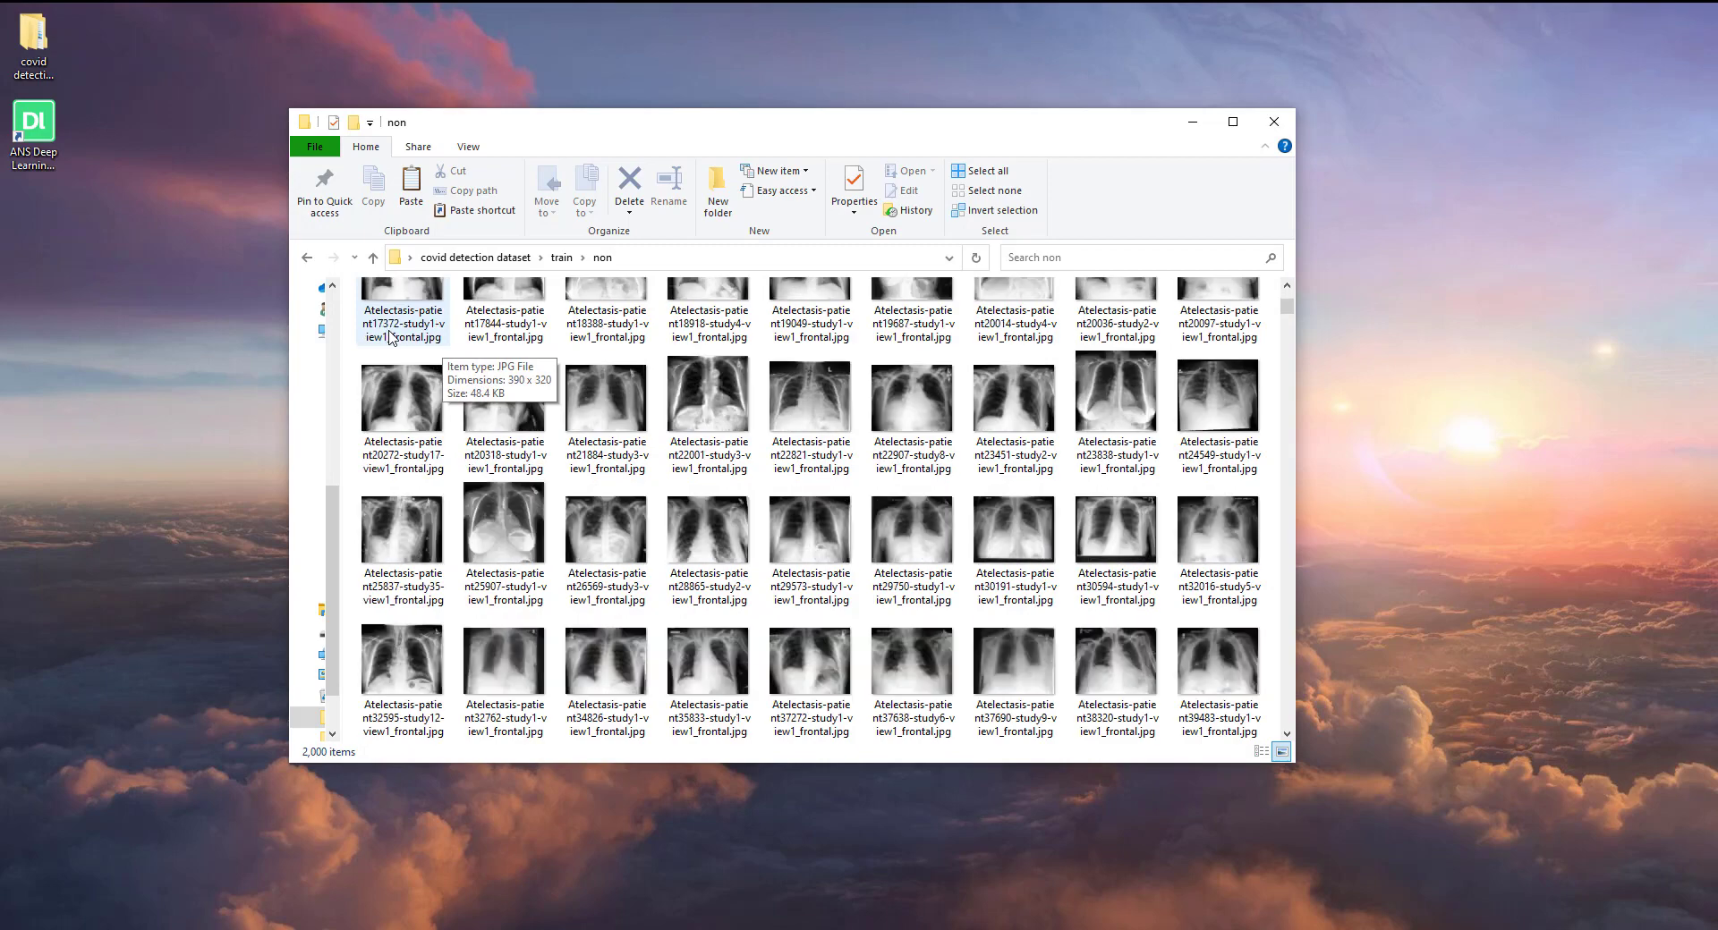
scroll(389, 337, "down", 3)
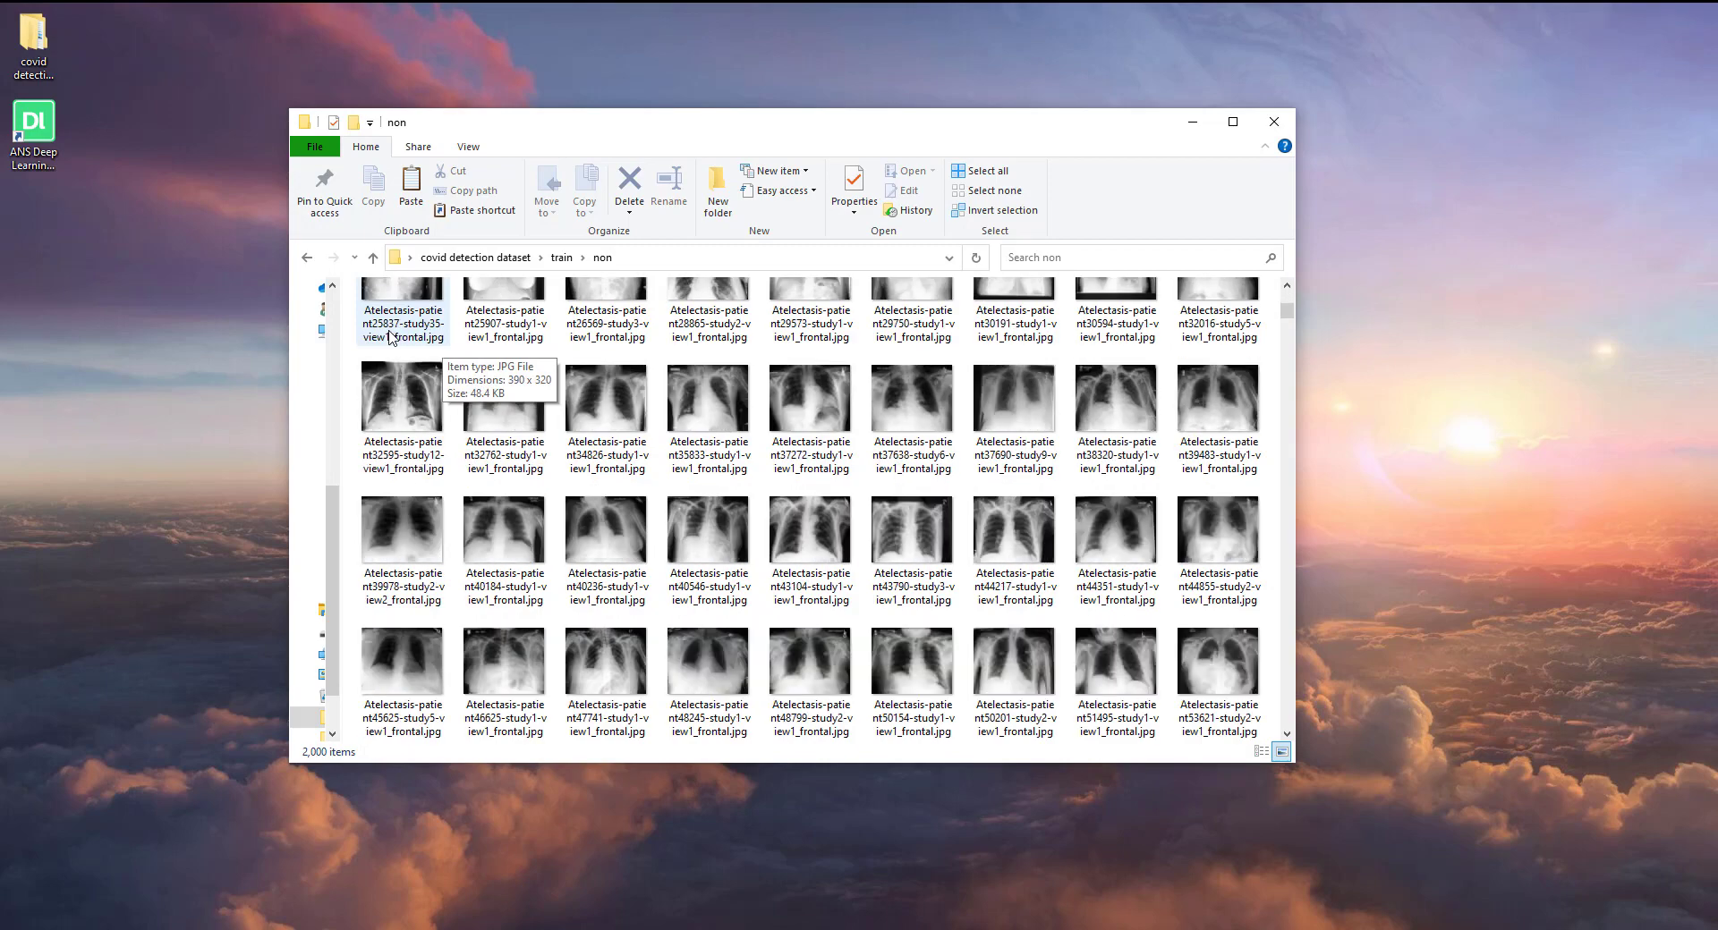
left_click(307, 260)
left_click(307, 259)
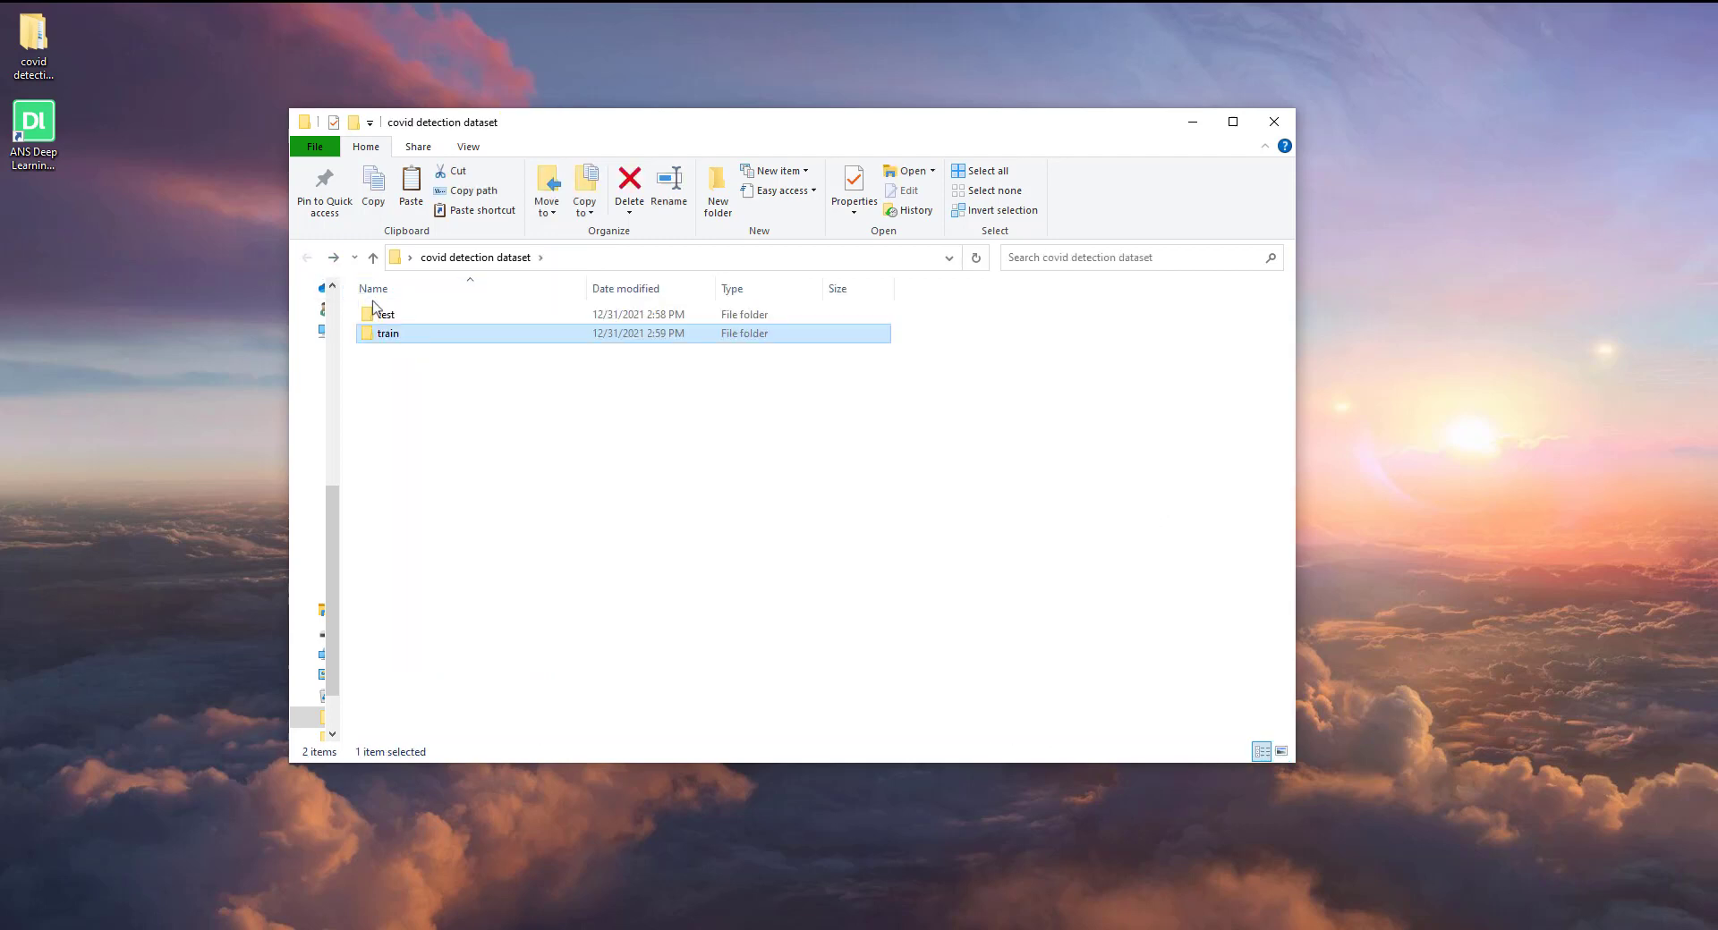
Check the subfolders of the dataset's test folder, then close the folder window.
double_click(400, 324)
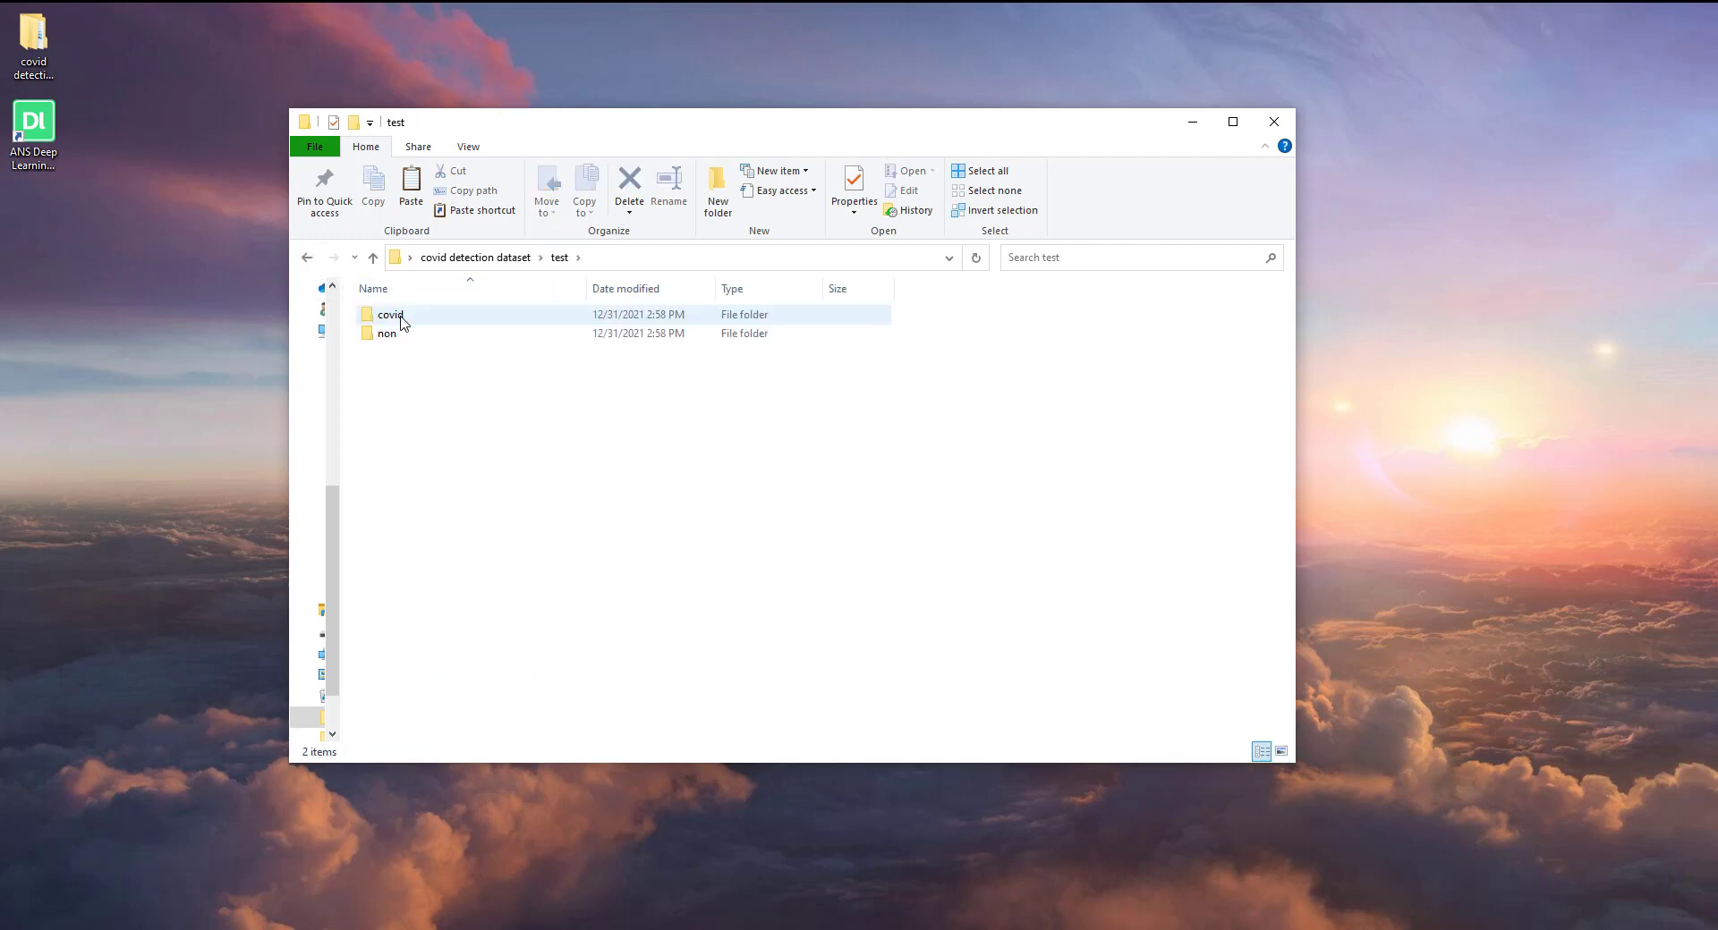
left_click(305, 263)
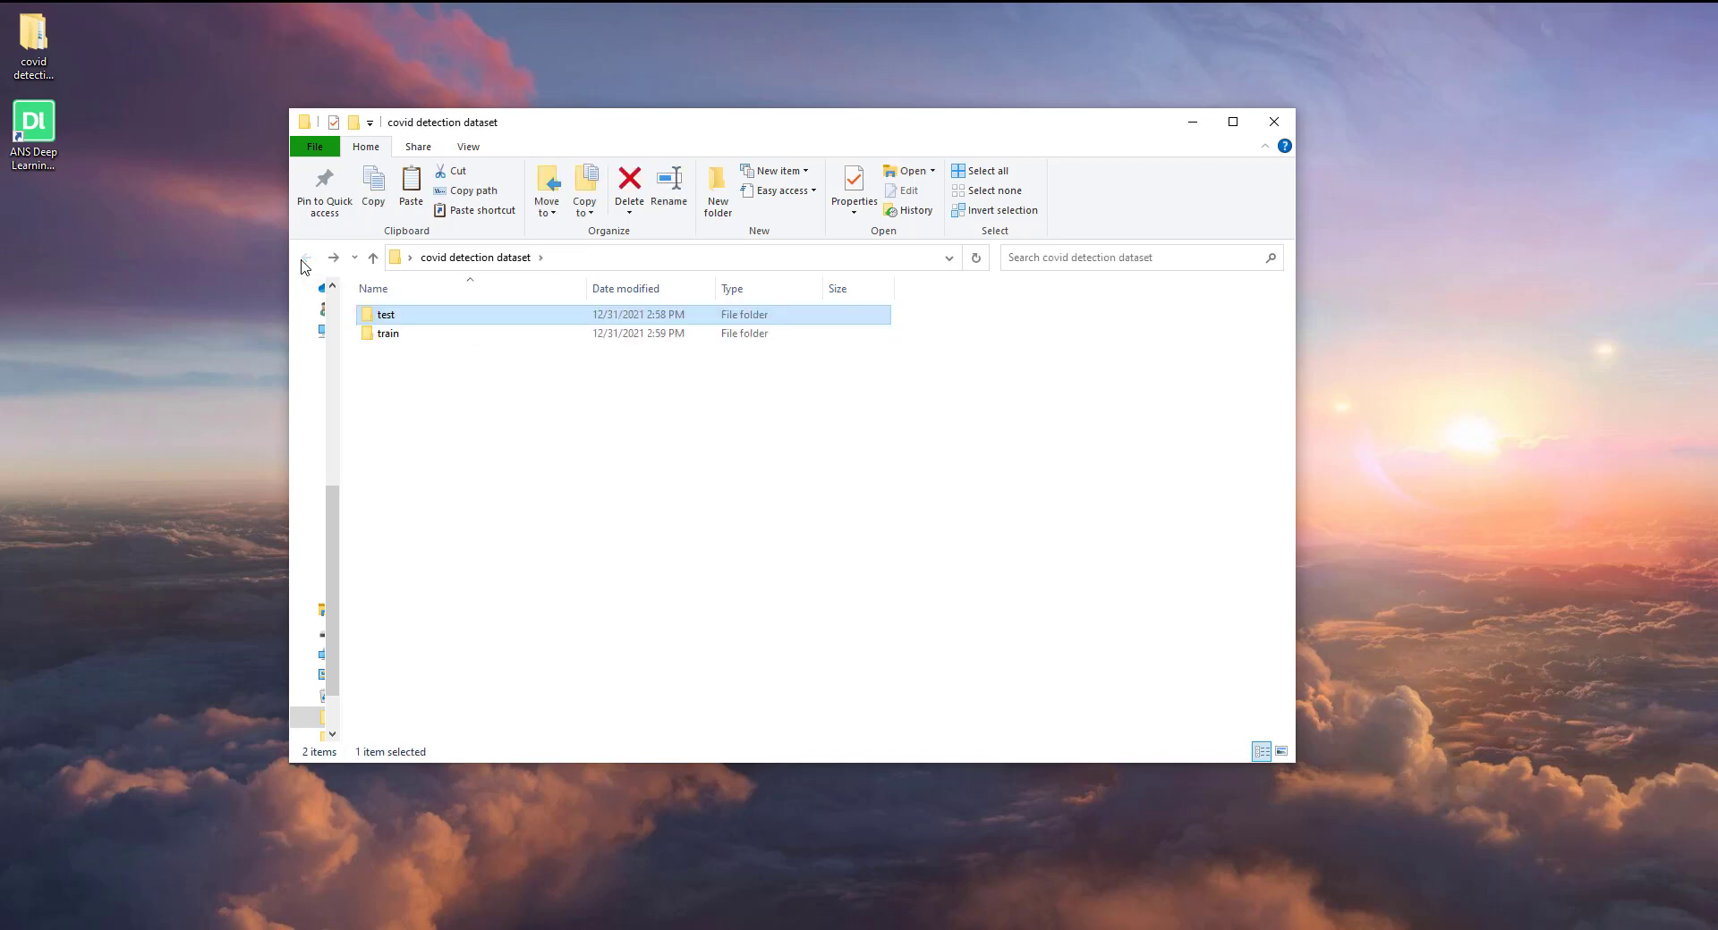
left_click(989, 299)
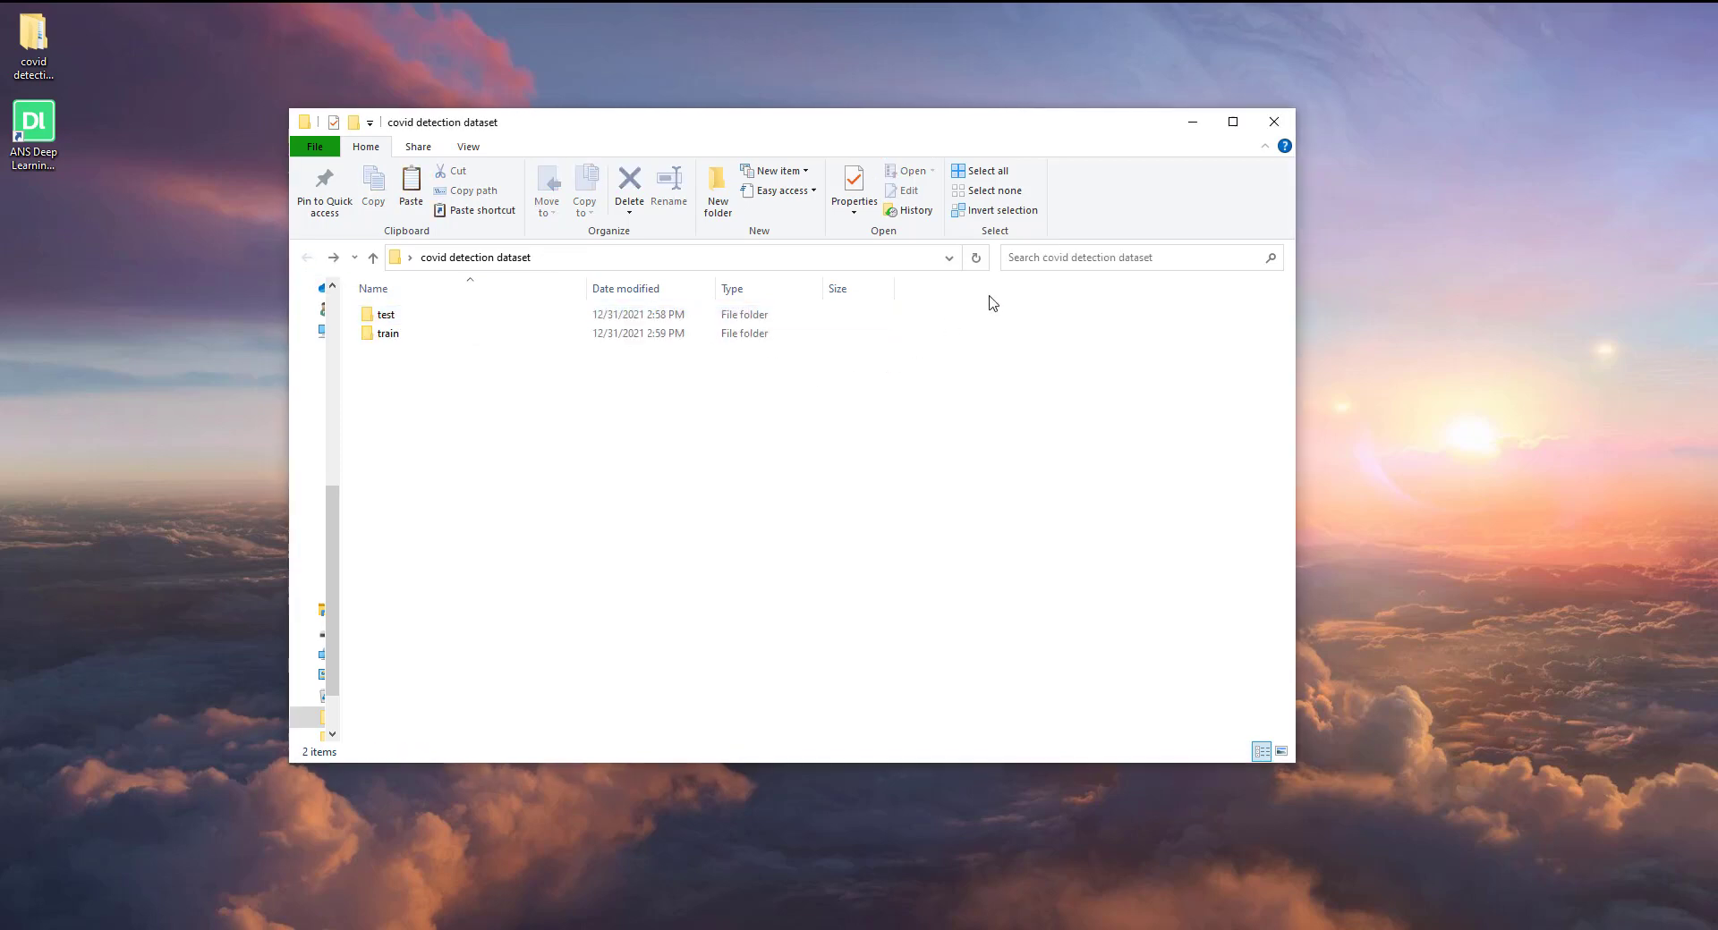
left_click(1280, 133)
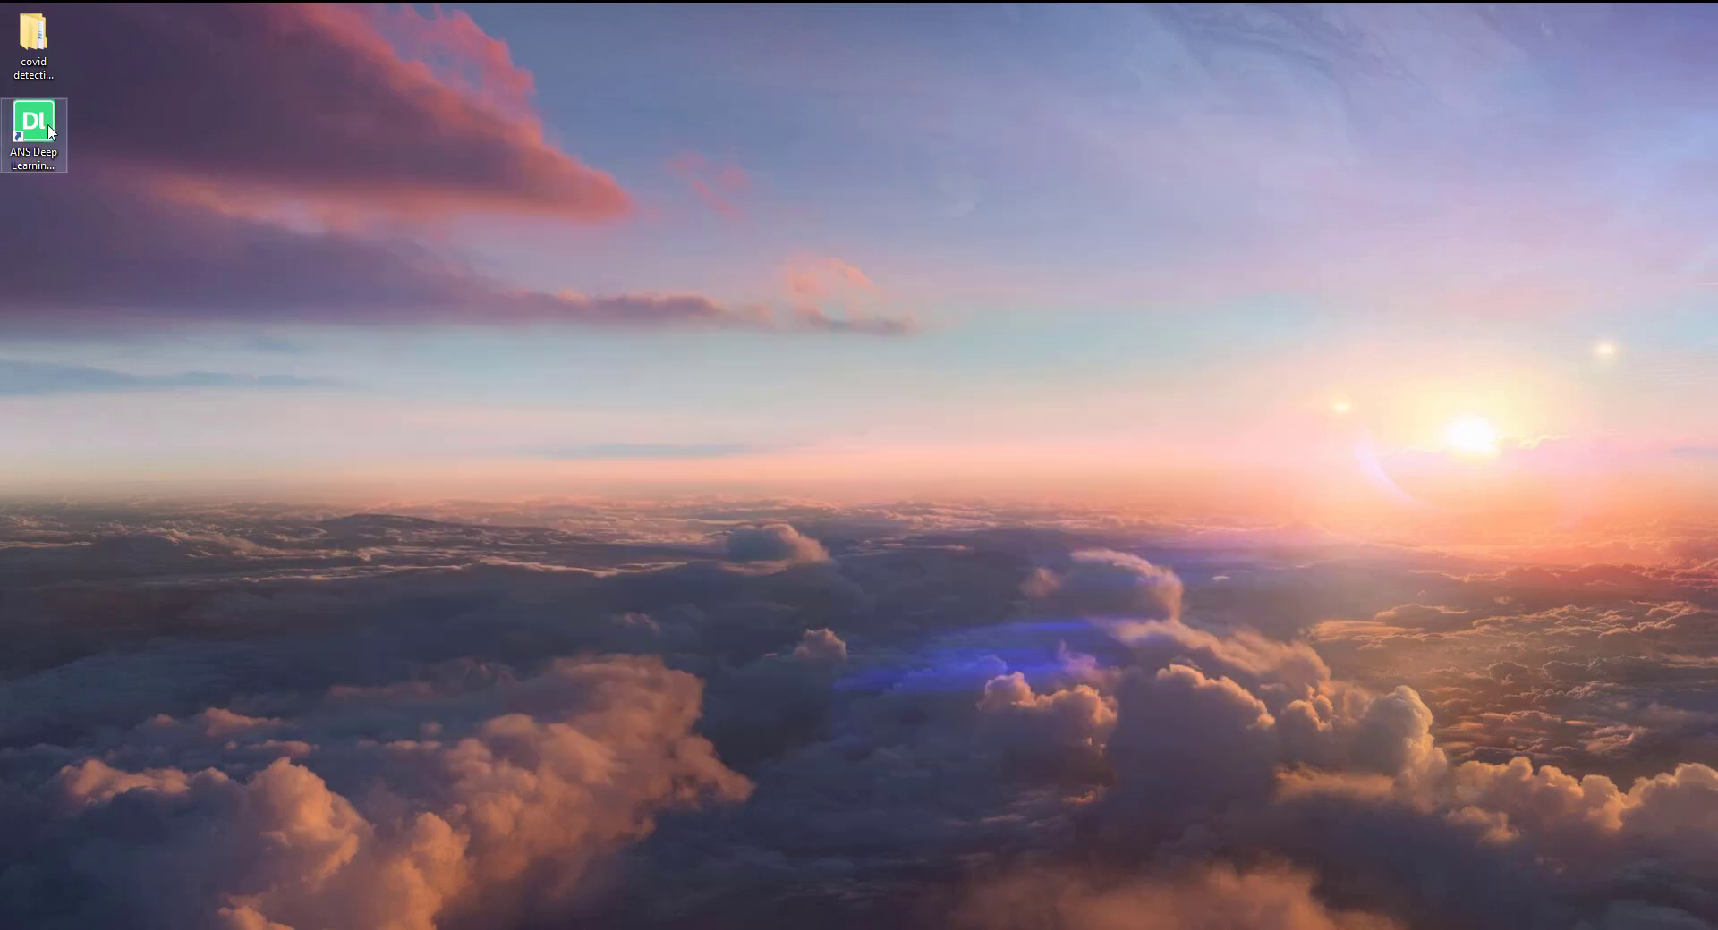
Launch ANS Deep Learning (DLHUB) from the desktop and log in with the remembered account.
double_click(50, 132)
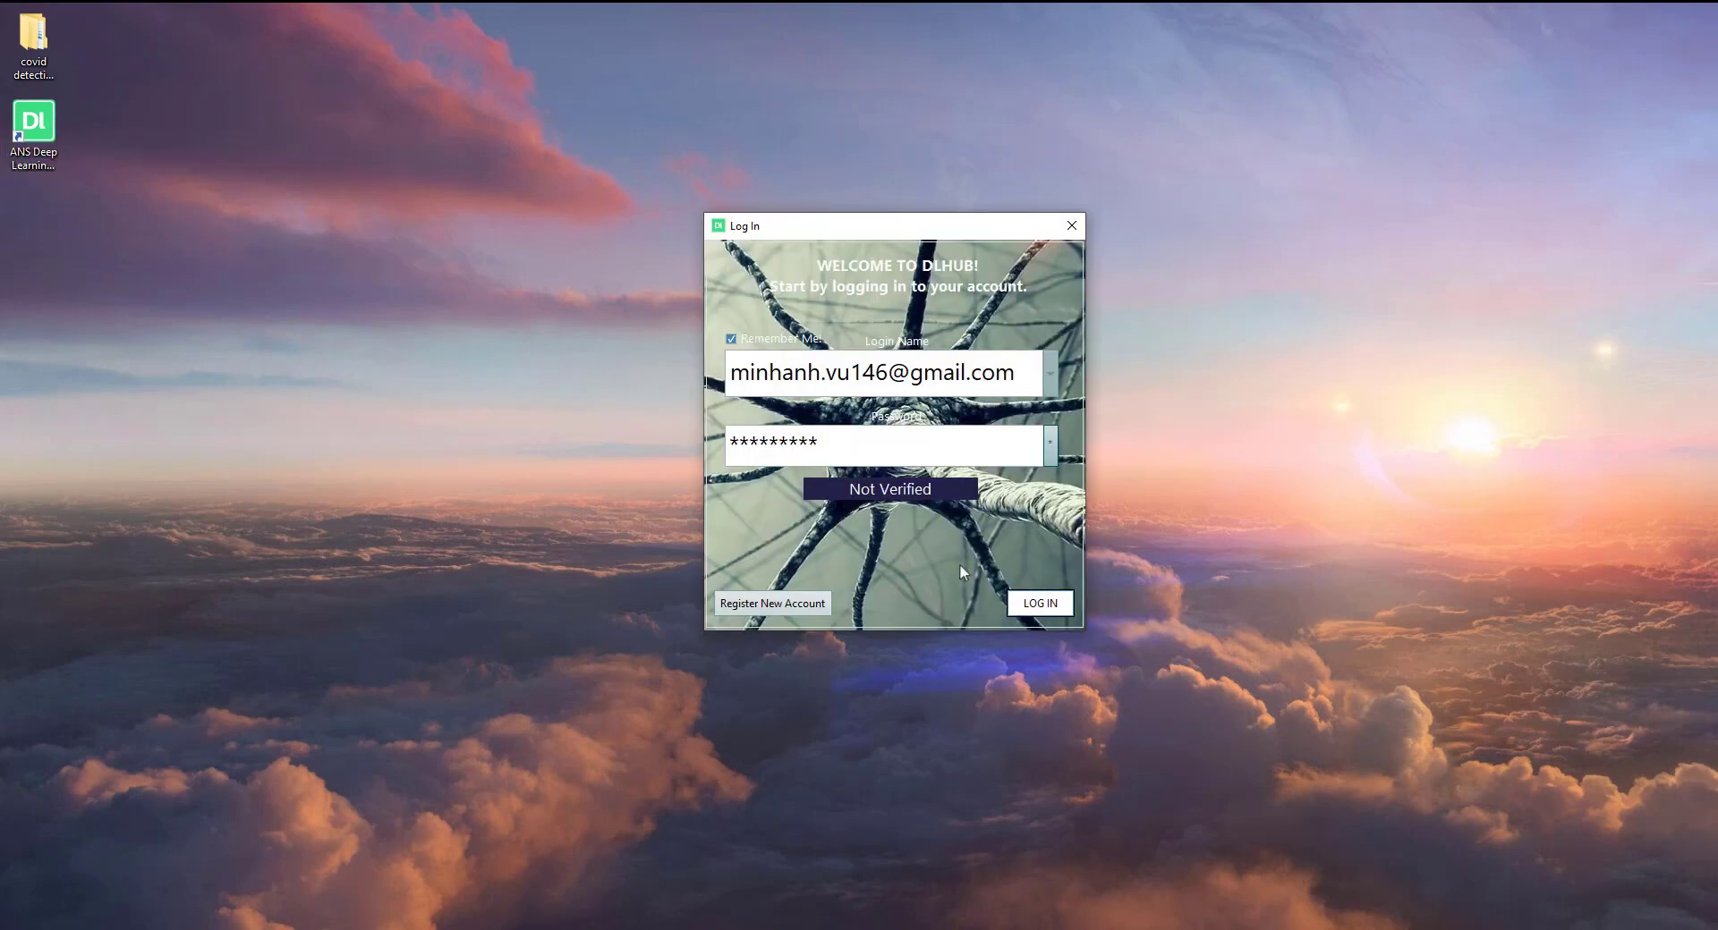
left_click(1040, 603)
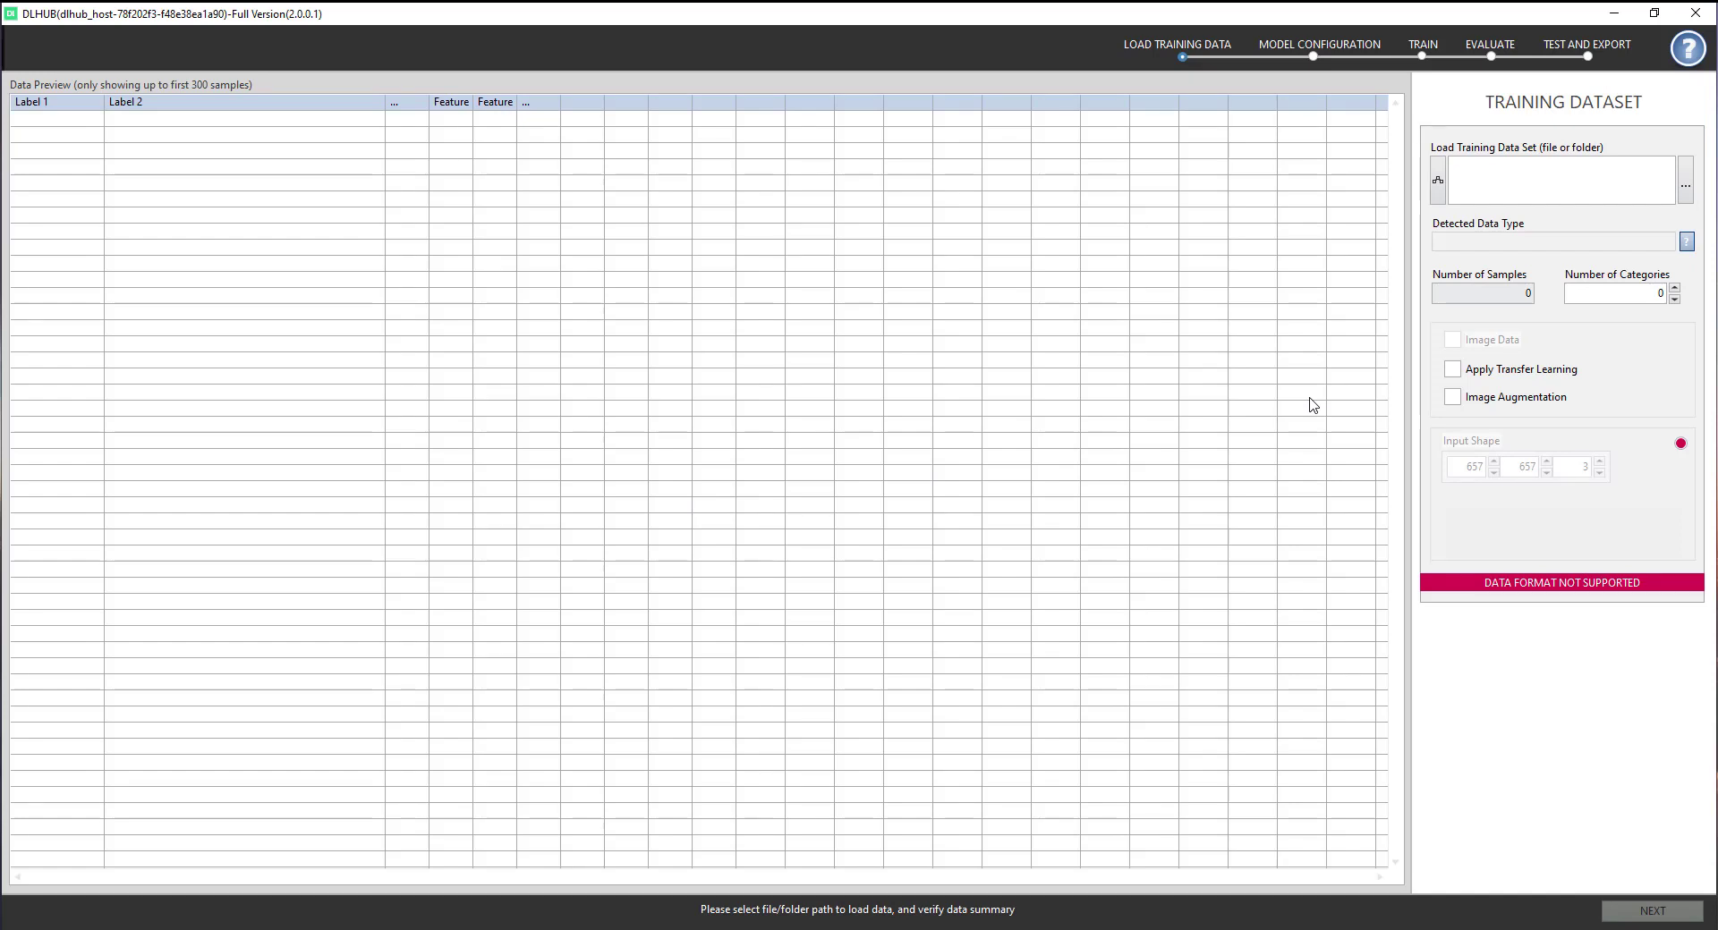
Review the supported training data formats in the help, up to the folder with categorised sub-folders, and close it.
left_click(1686, 243)
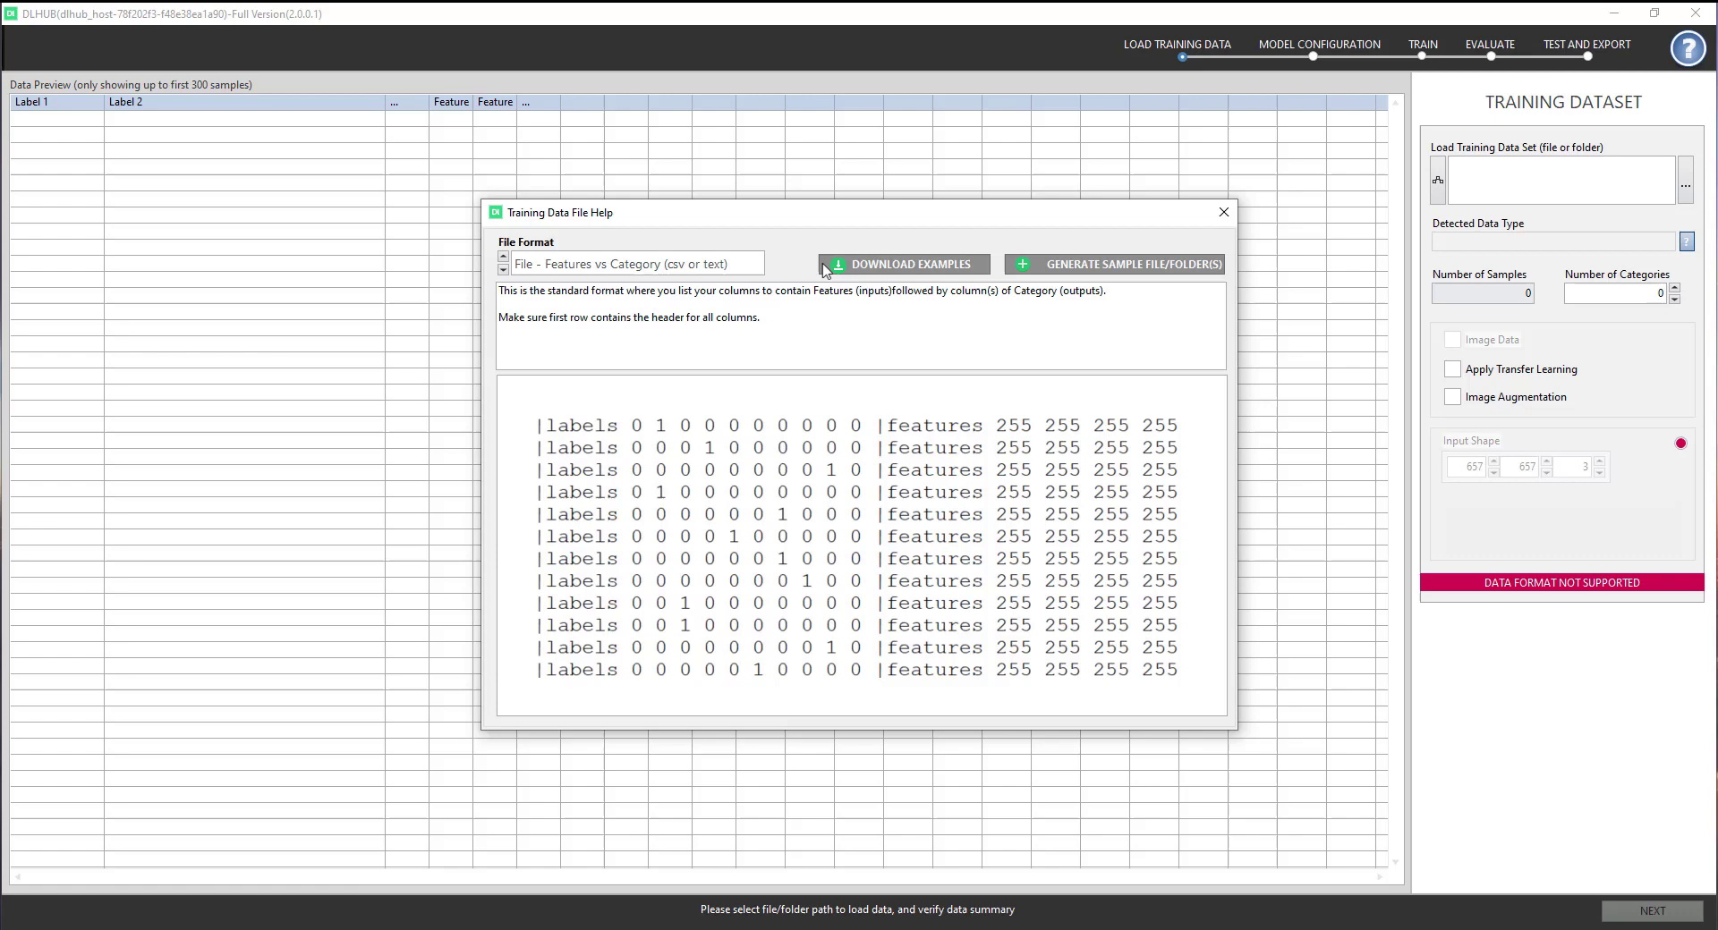
left_click(504, 270)
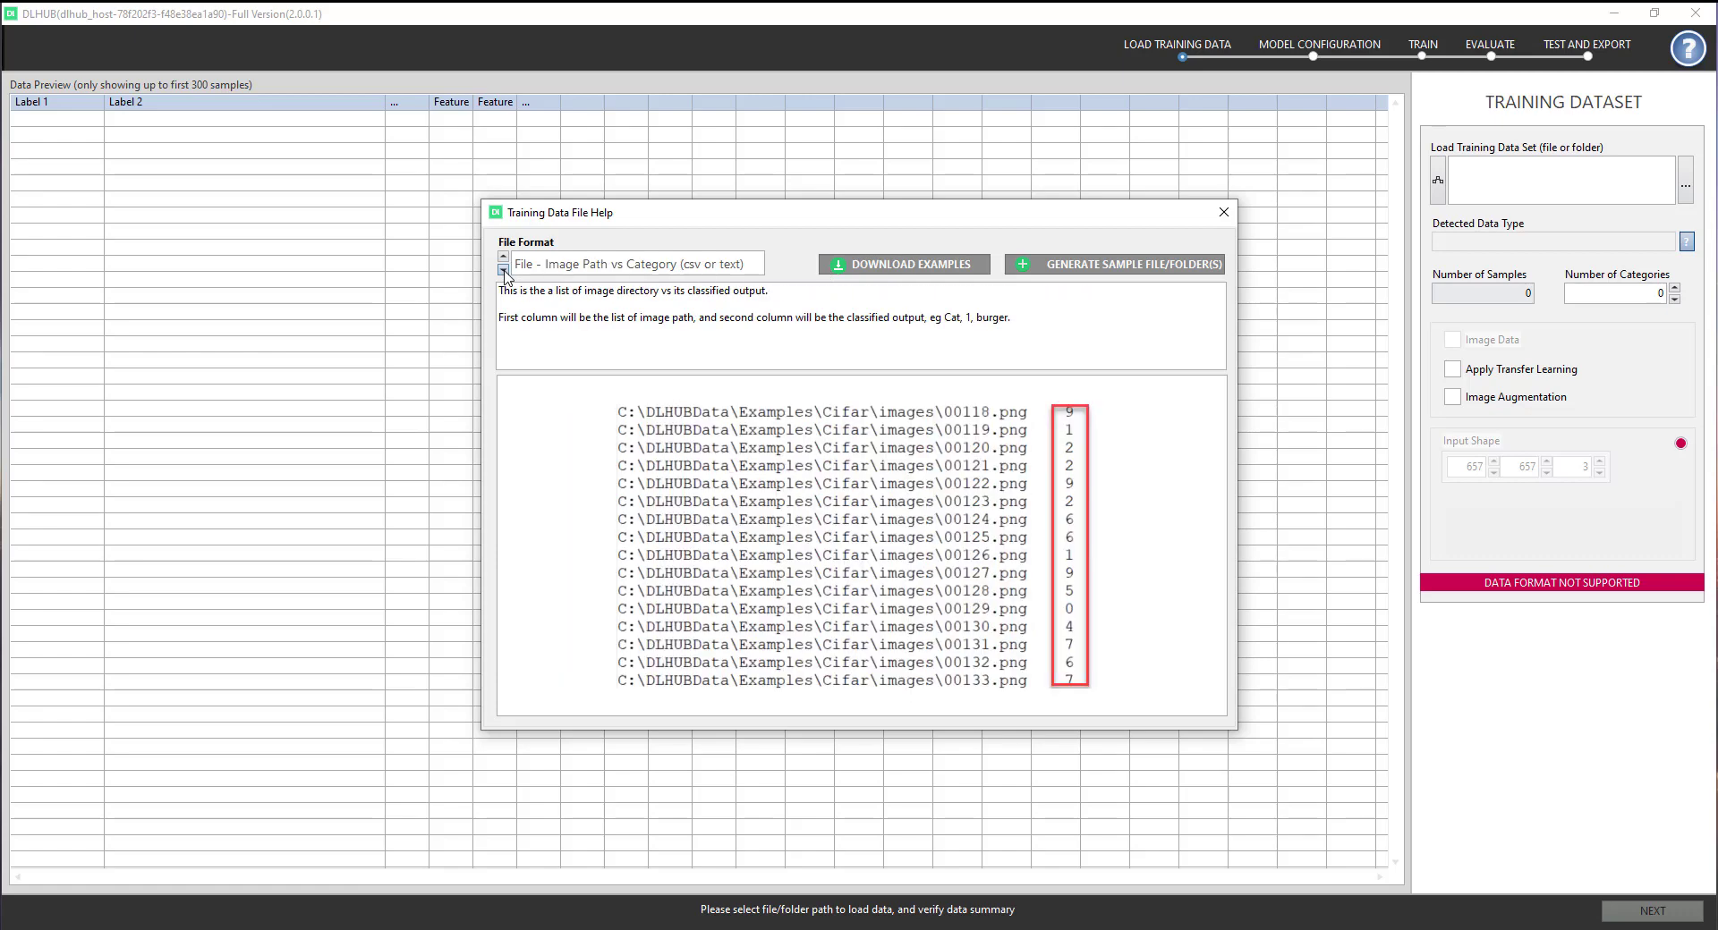
left_click(504, 270)
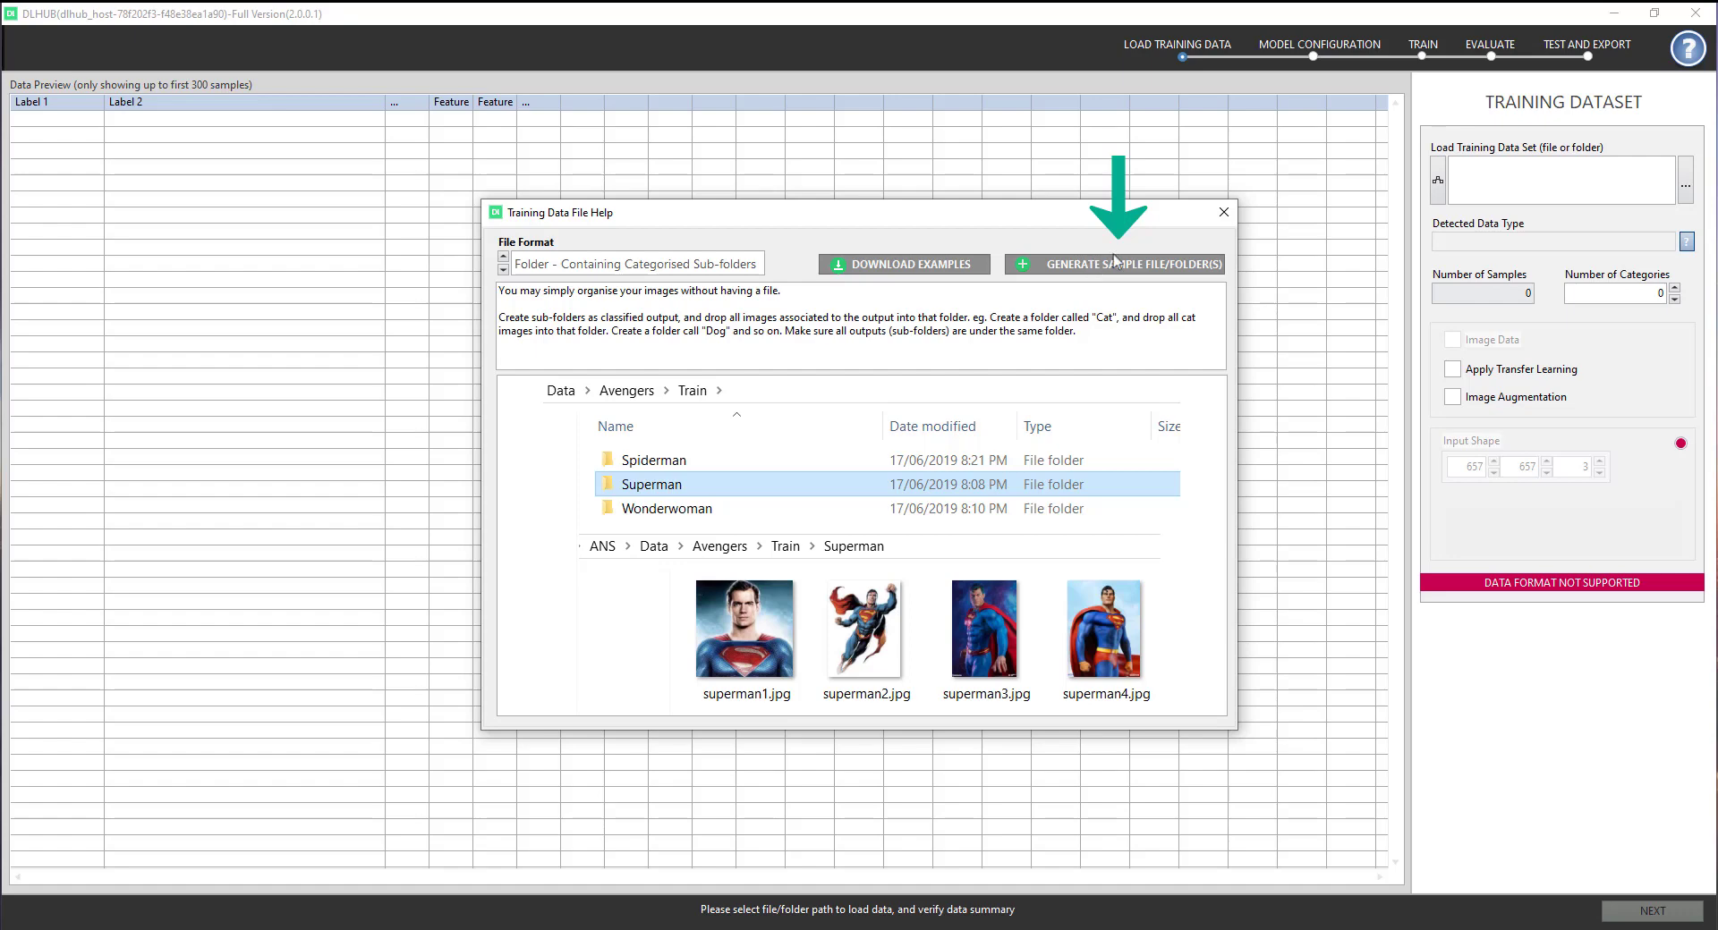
left_click(1222, 213)
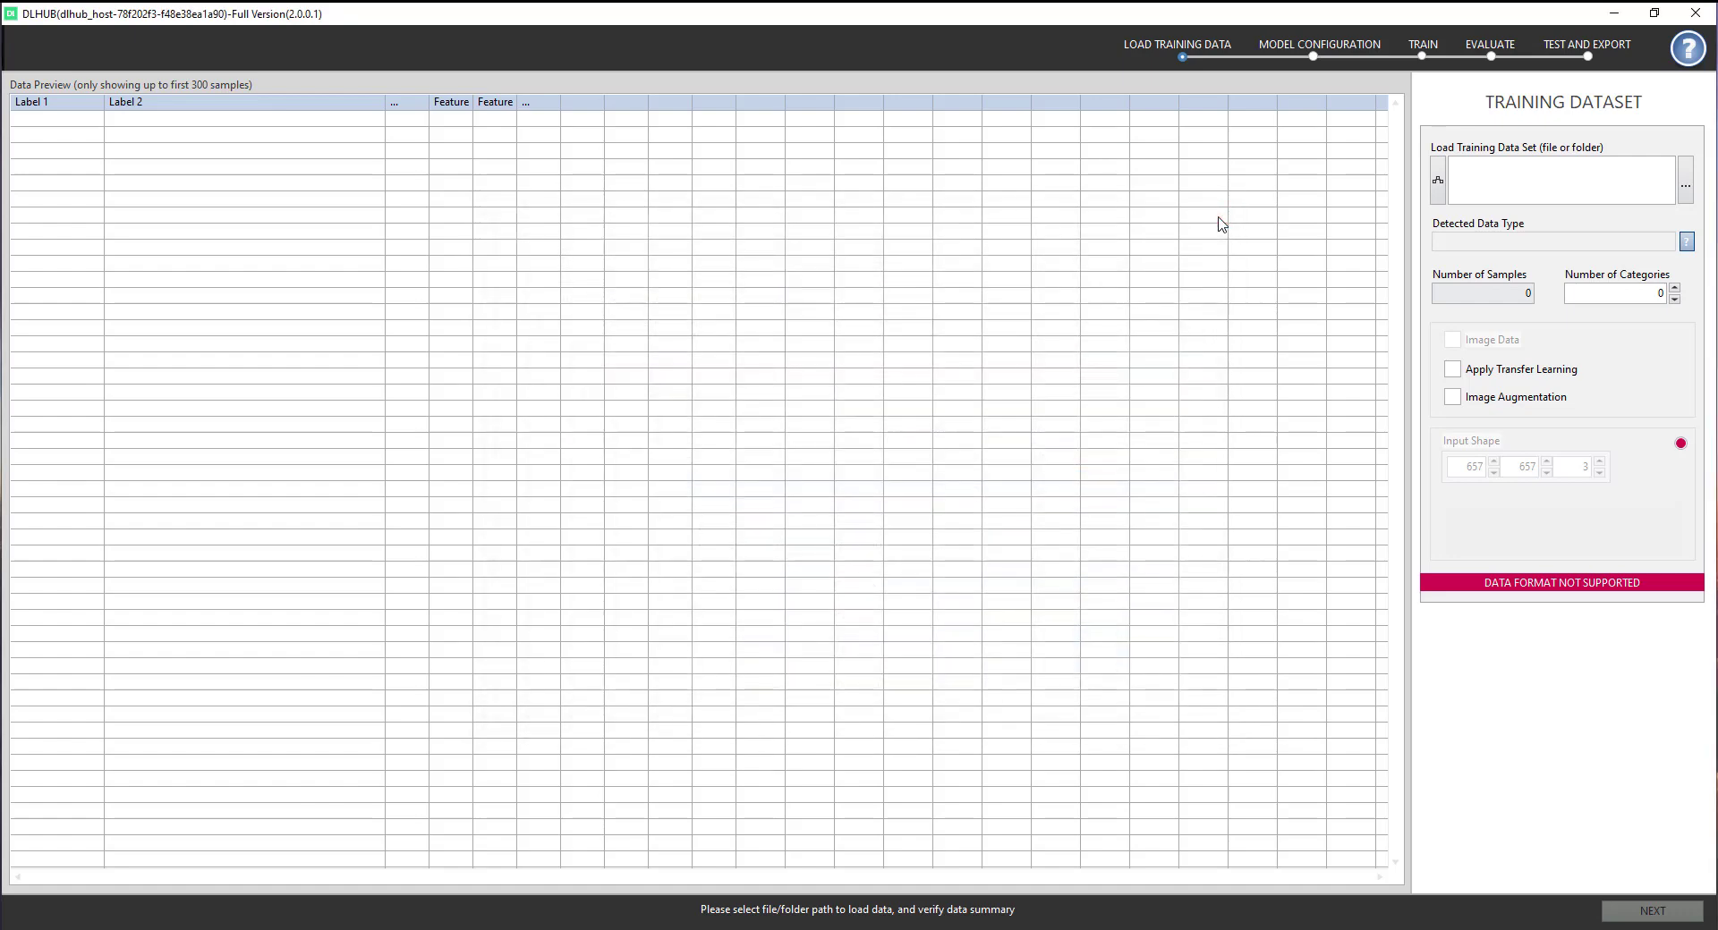
Load the covid detection dataset's train folder as training data with transfer learning applied, and proceed to model configuration.
left_click(1686, 186)
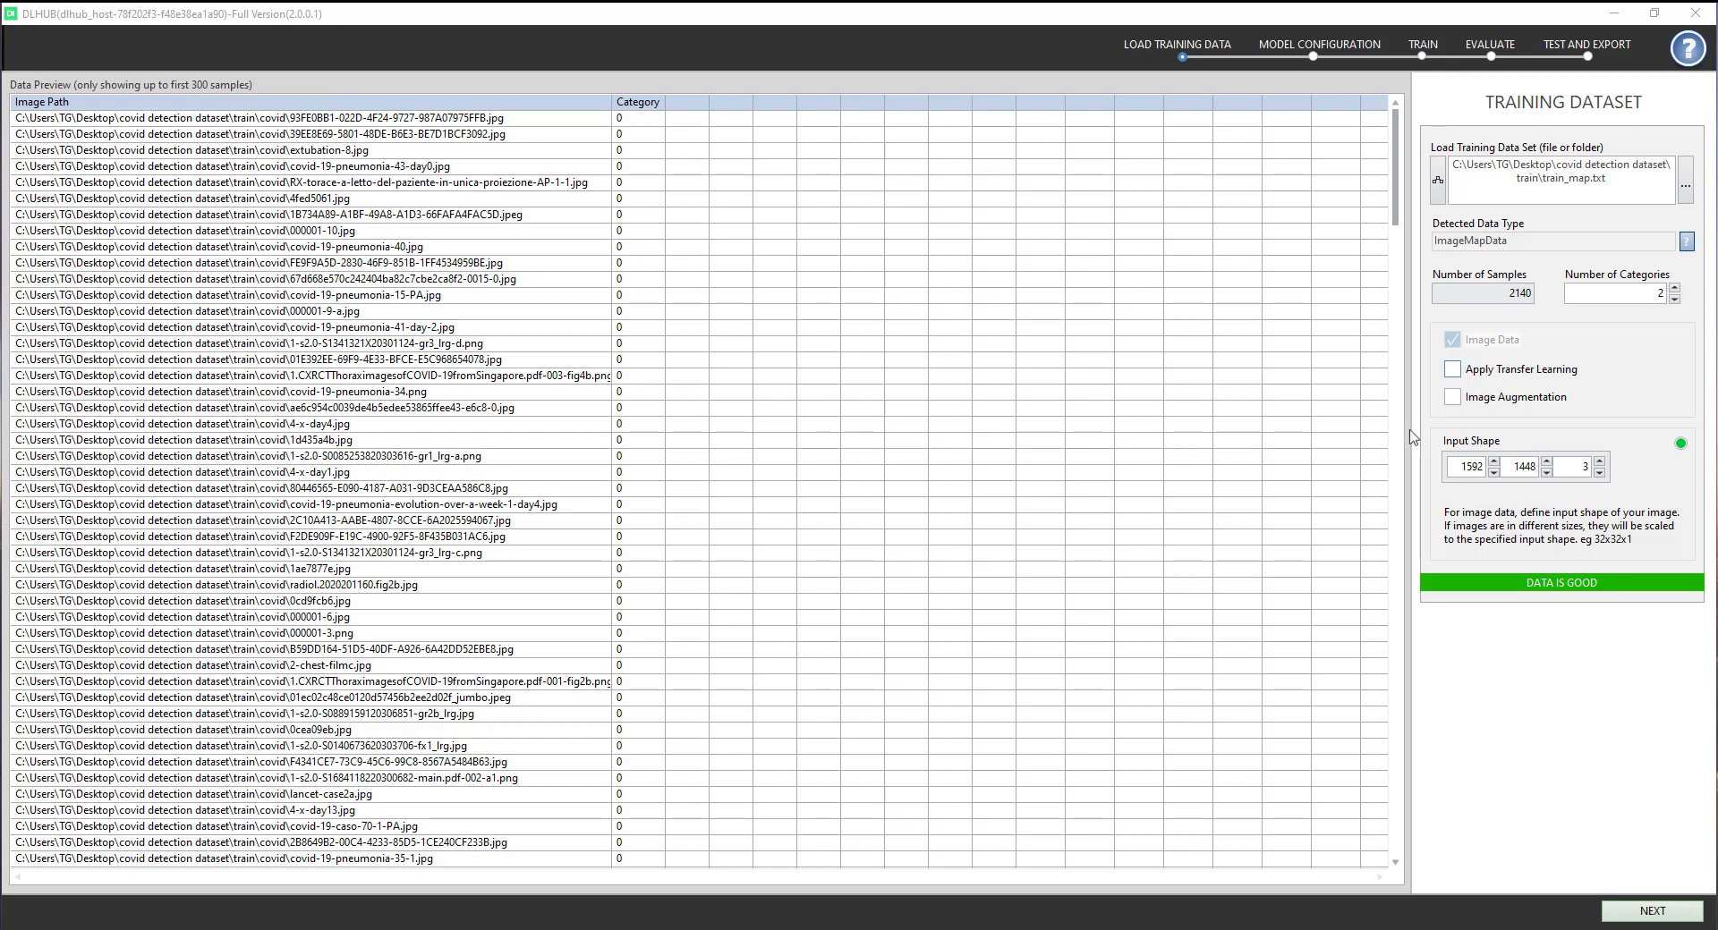
left_click(1454, 378)
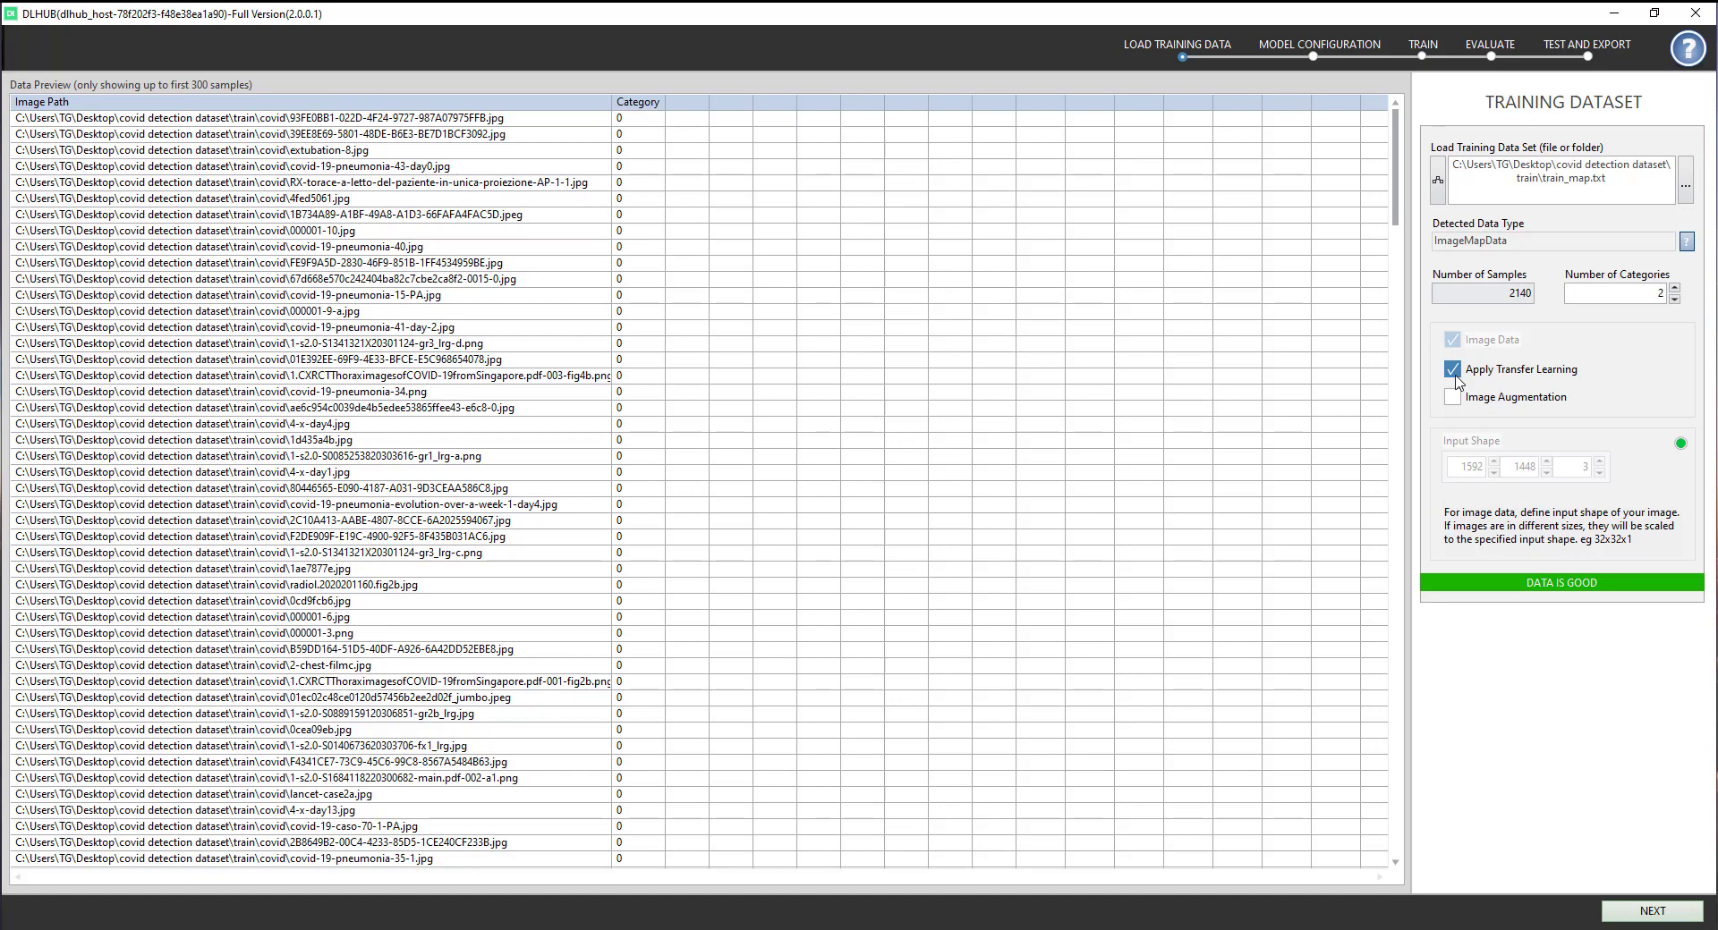
left_click(1651, 910)
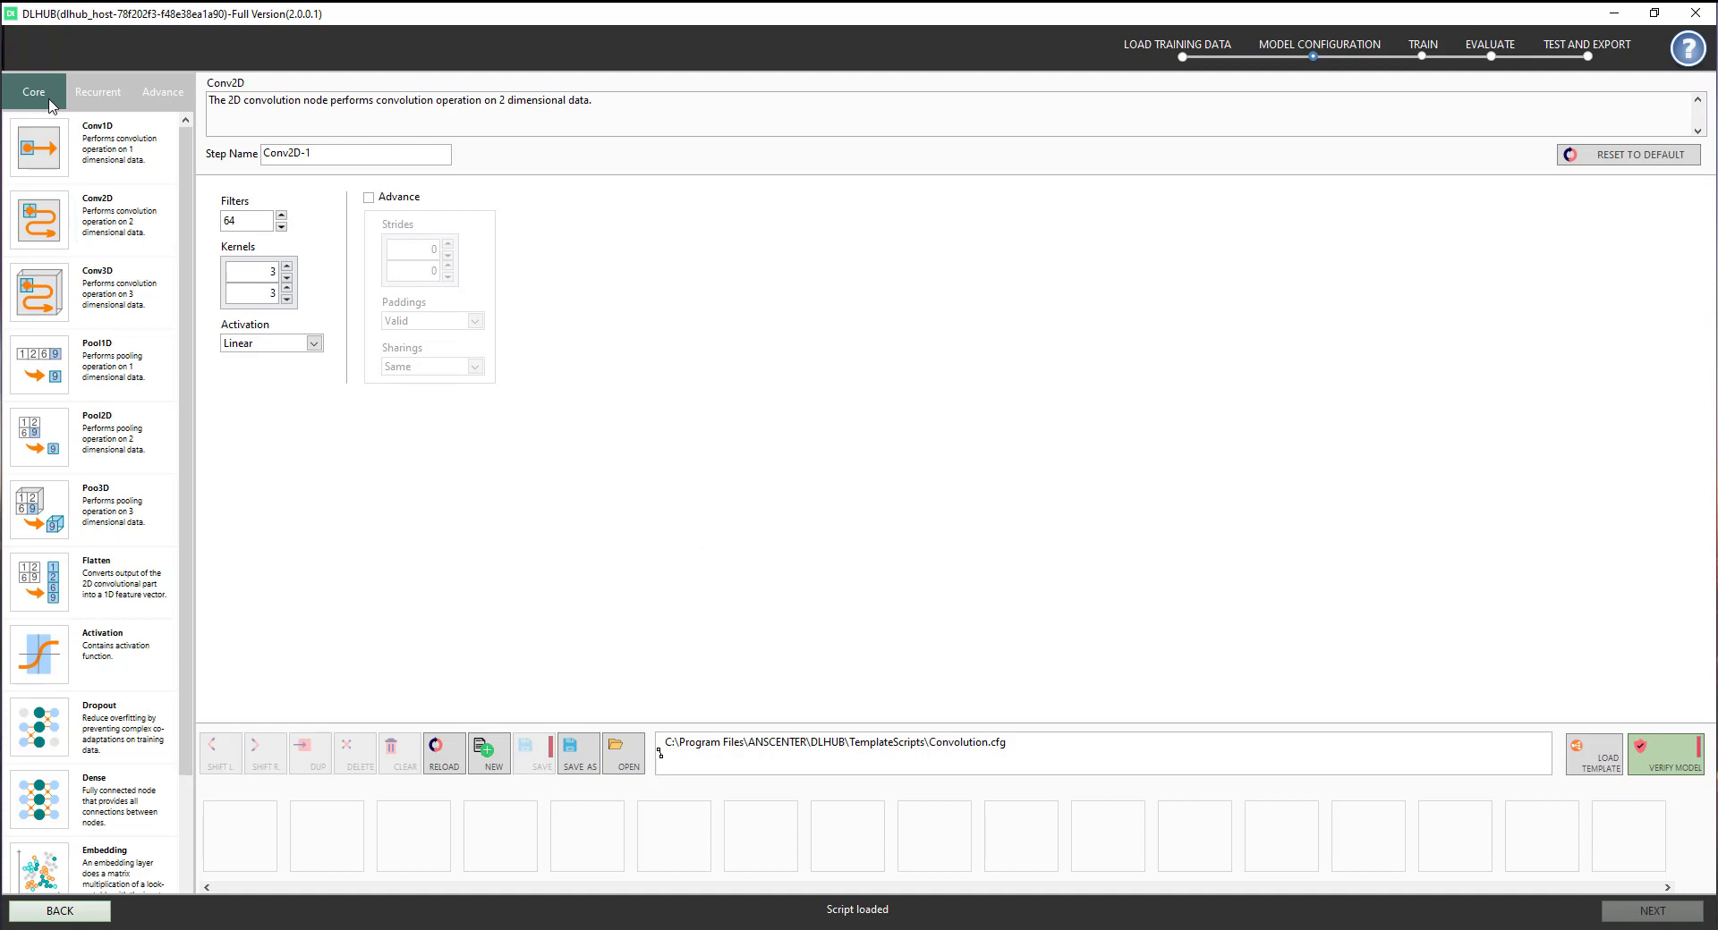
Add a DenseResidual layer from the advanced layers to the network with 497 nodes.
left_click(99, 93)
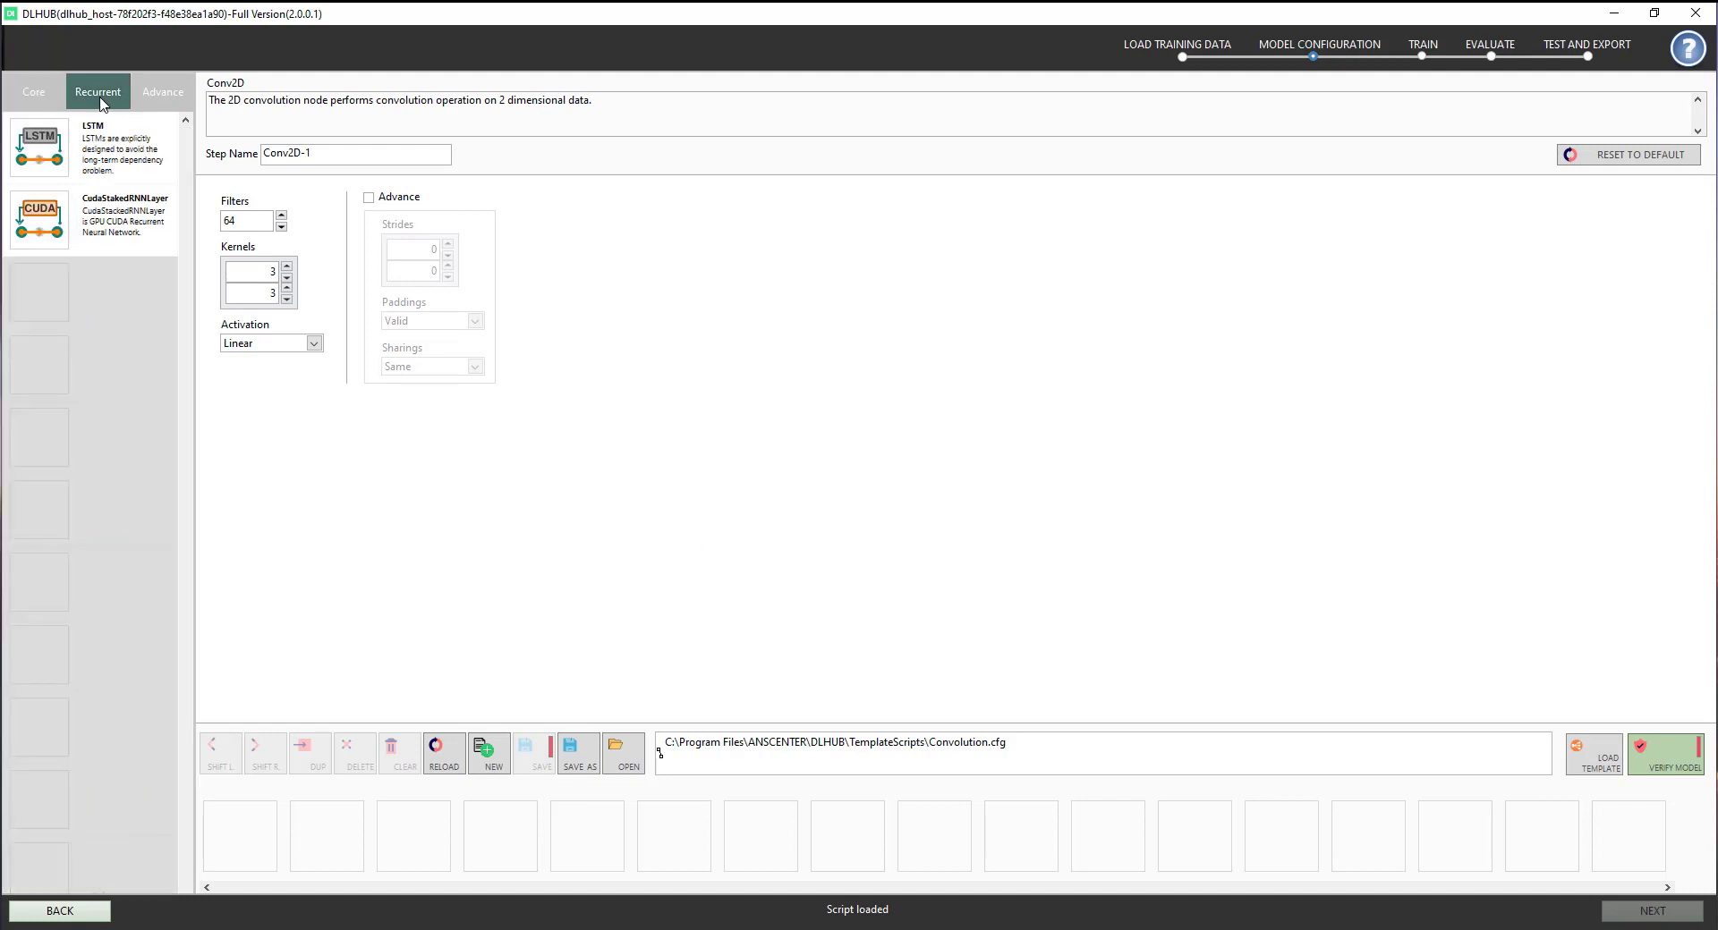
left_click(162, 95)
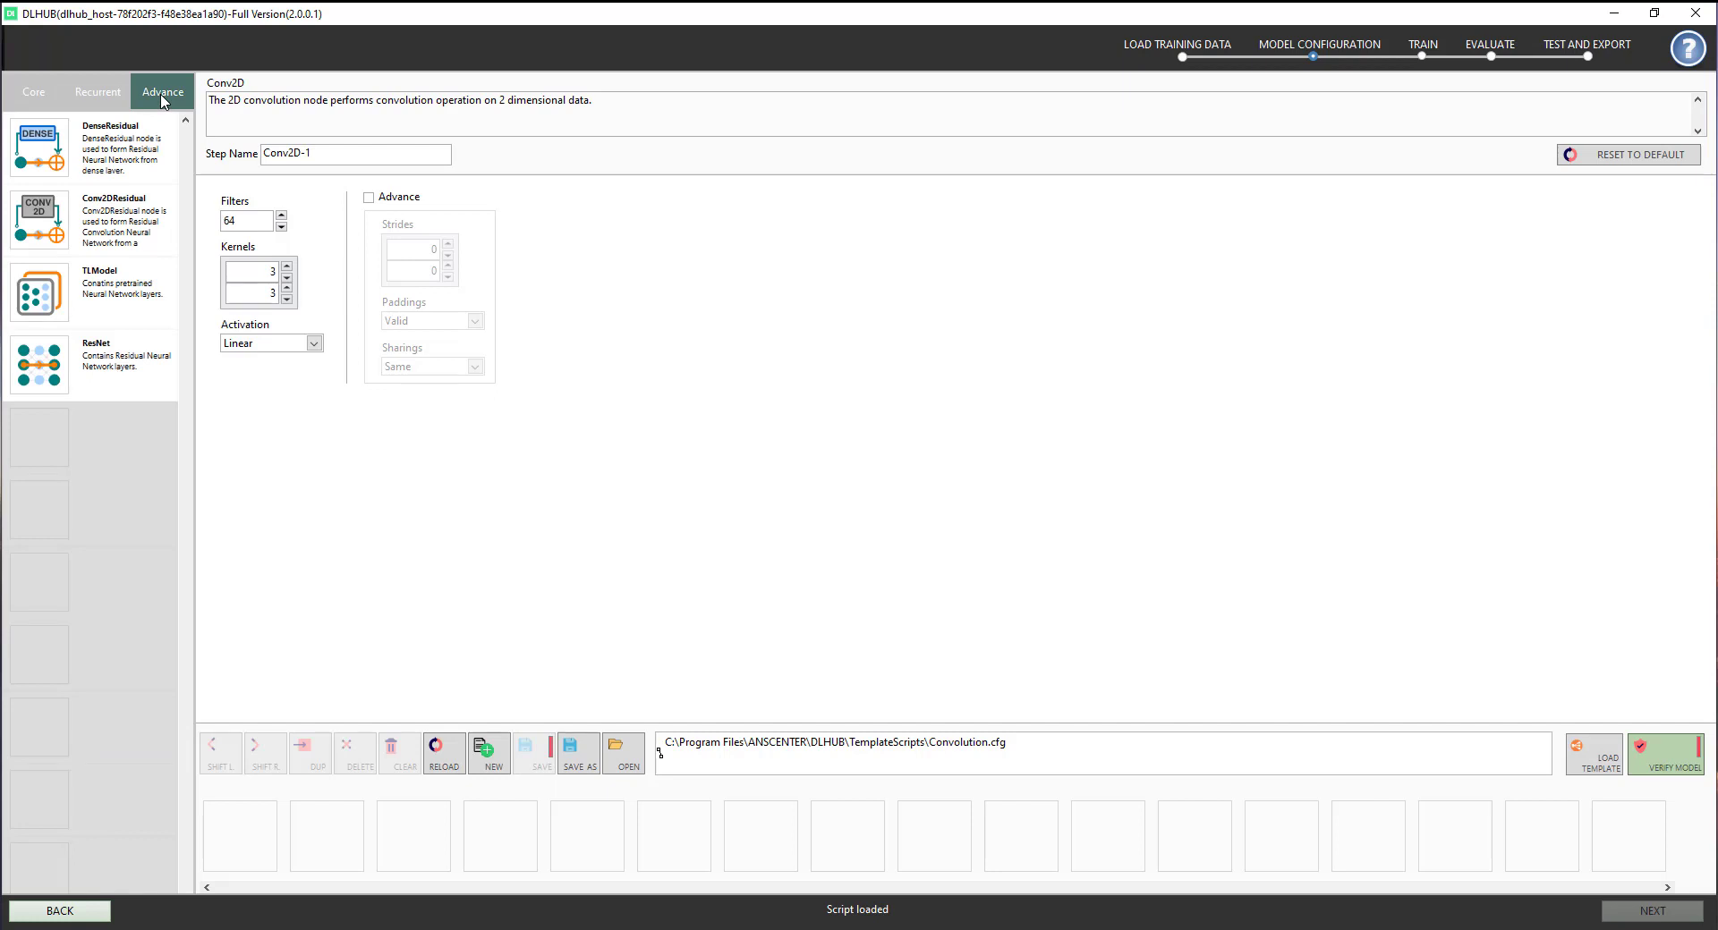
left_click(119, 154)
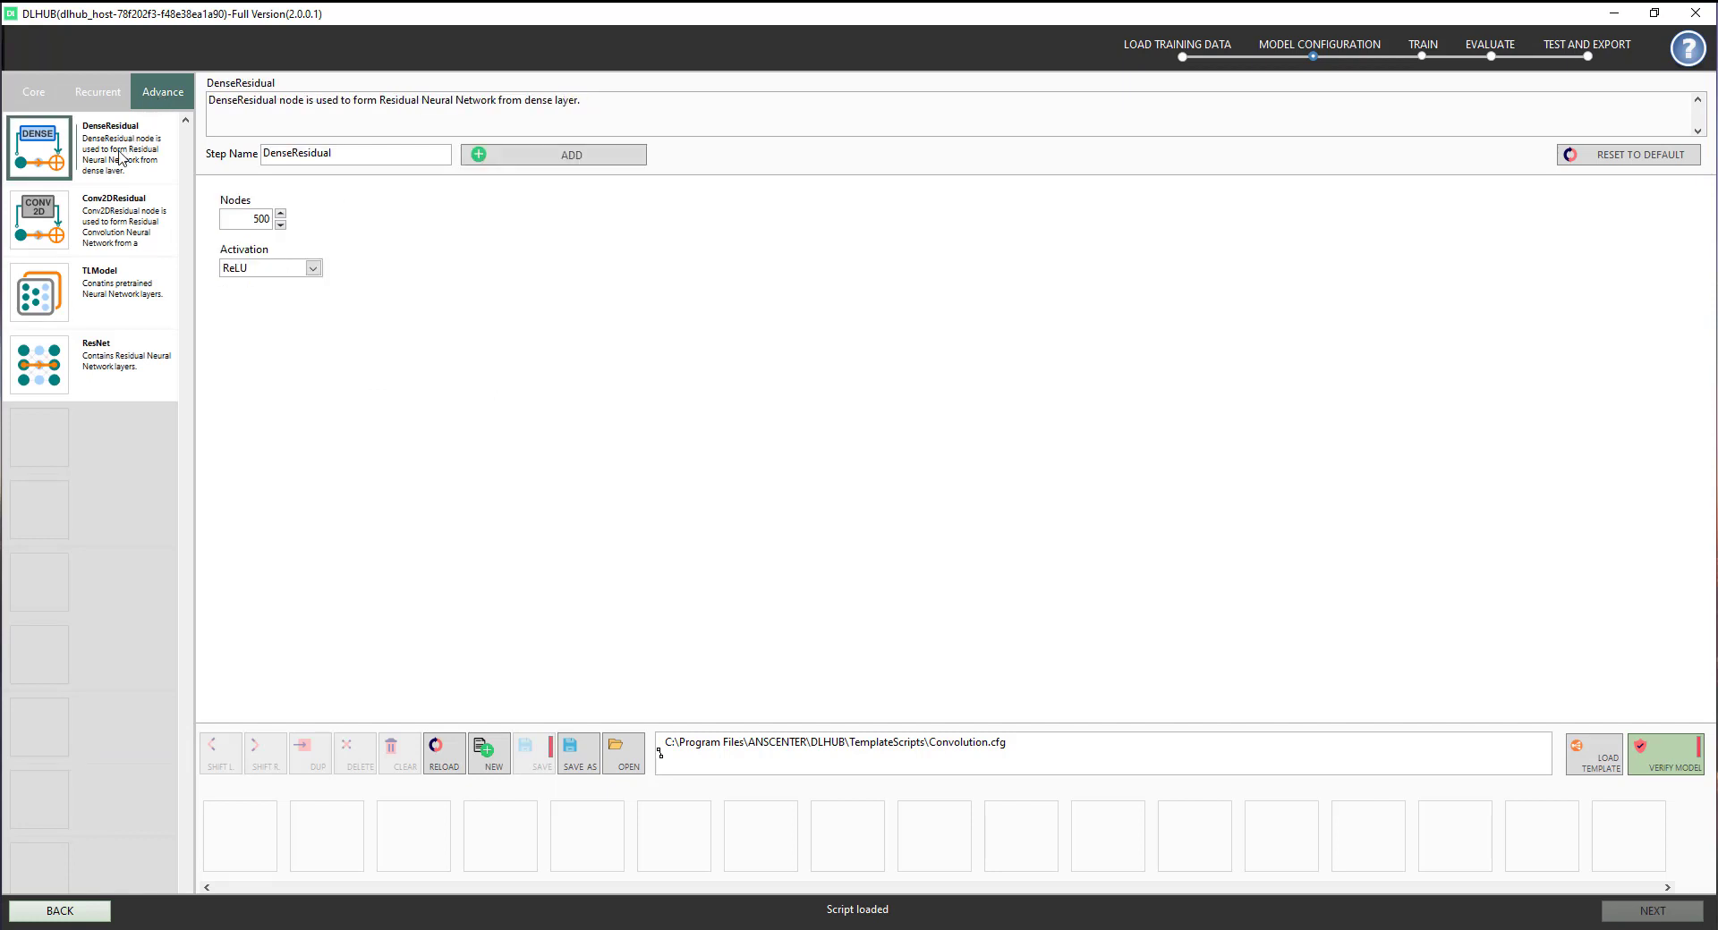
double_click(280, 225)
left_click(280, 225)
left_click(512, 162)
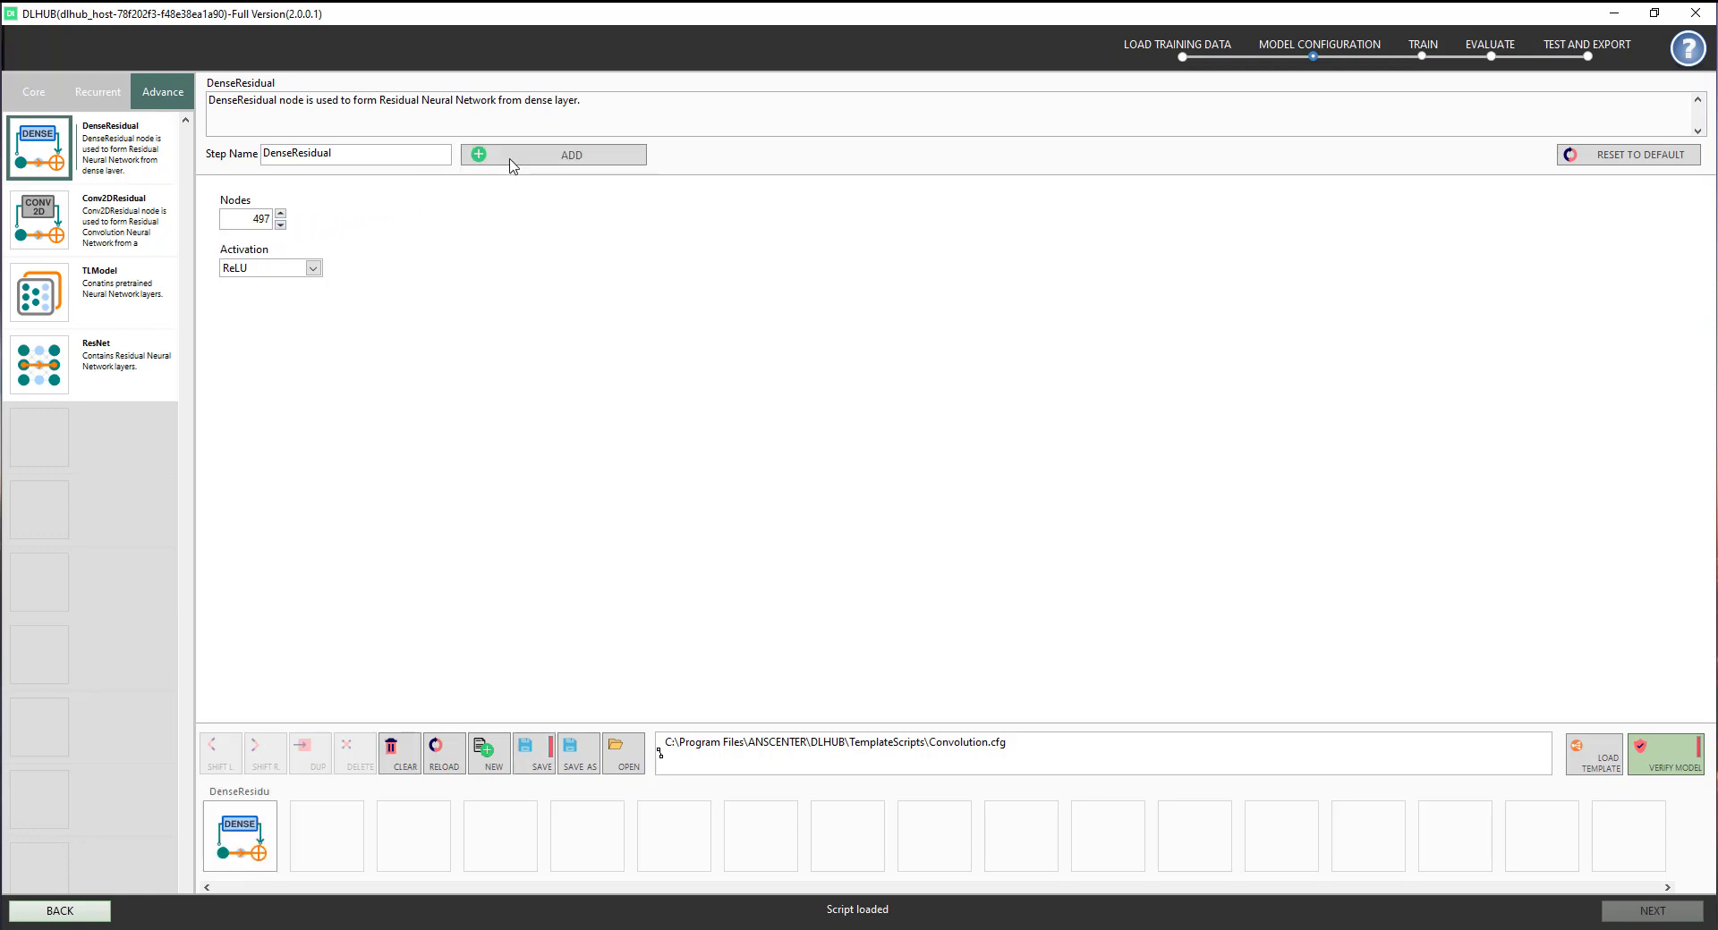
Add a Dense core layer after the DenseResidual layer and select it in the network.
left_click(31, 102)
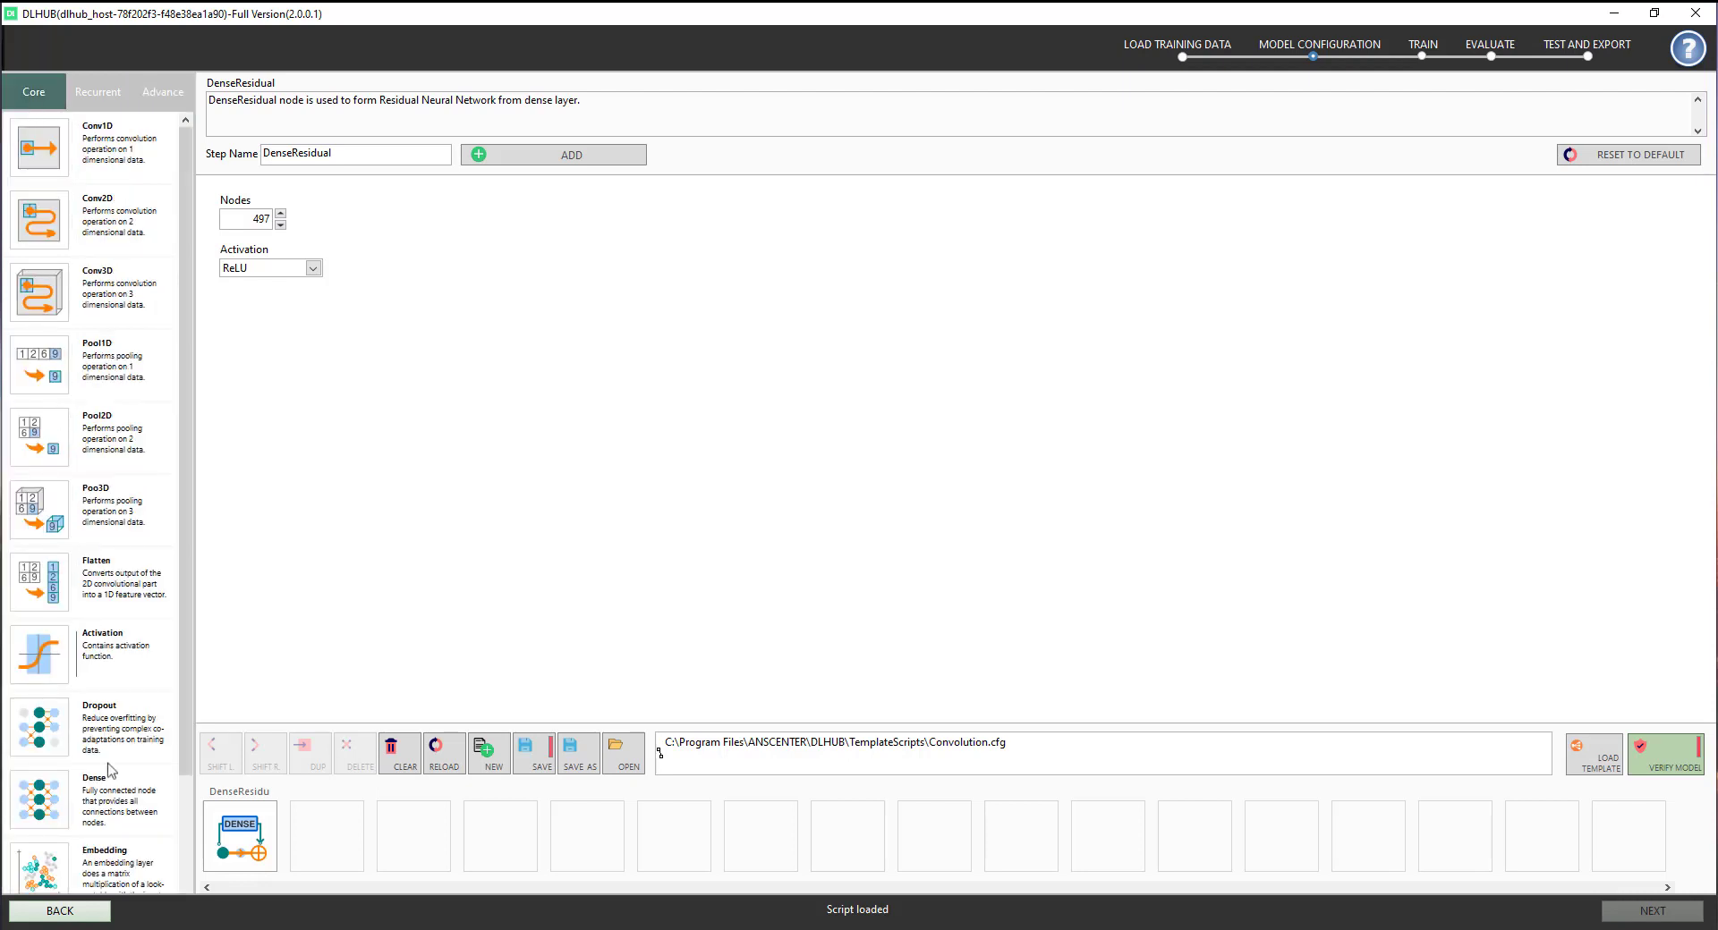
left_click(115, 807)
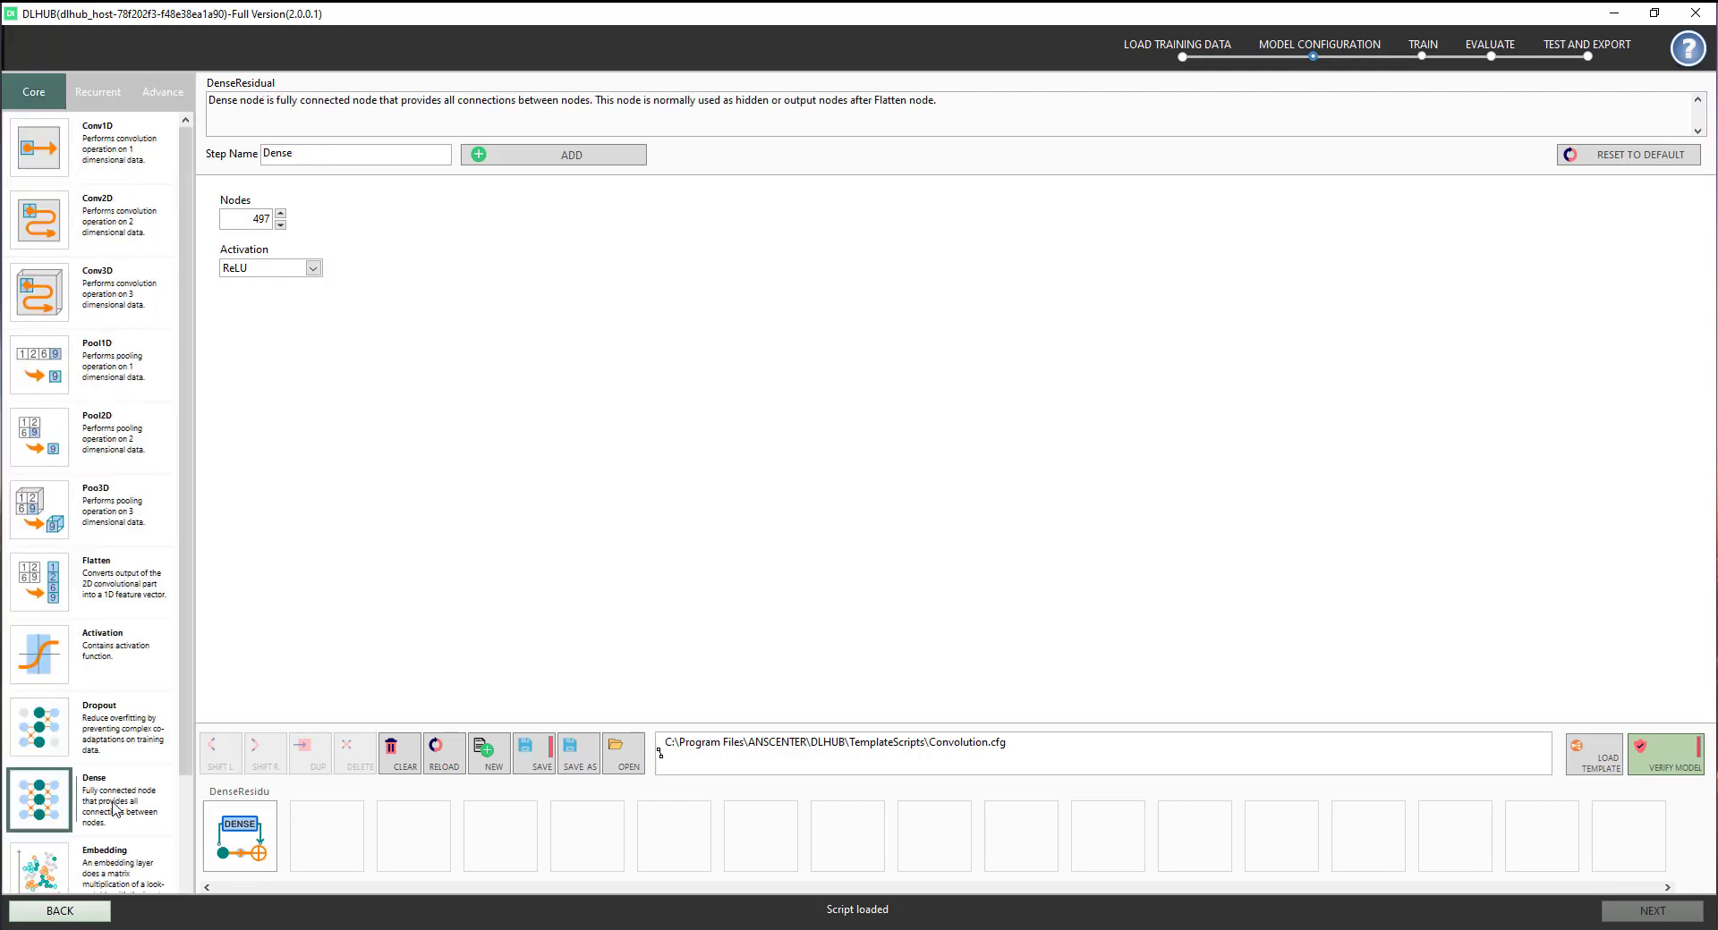
left_click(572, 162)
left_click(315, 854)
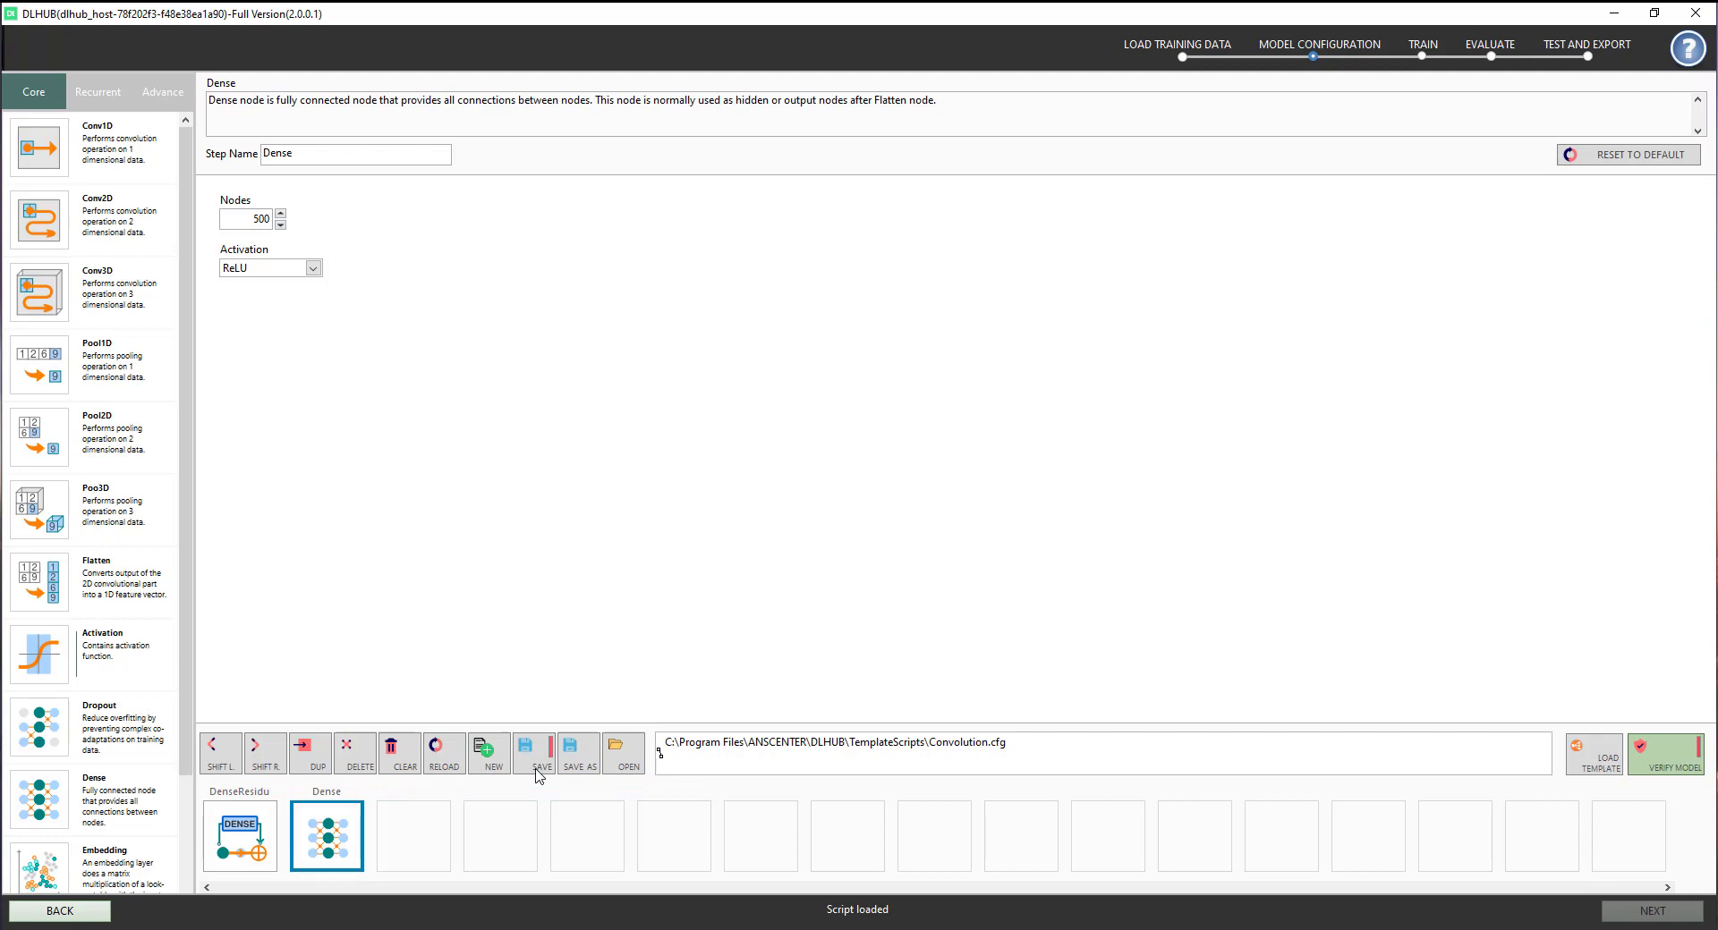
Replace the current network with the Convolution.cfg template, discarding the unsaved changes.
left_click(1598, 779)
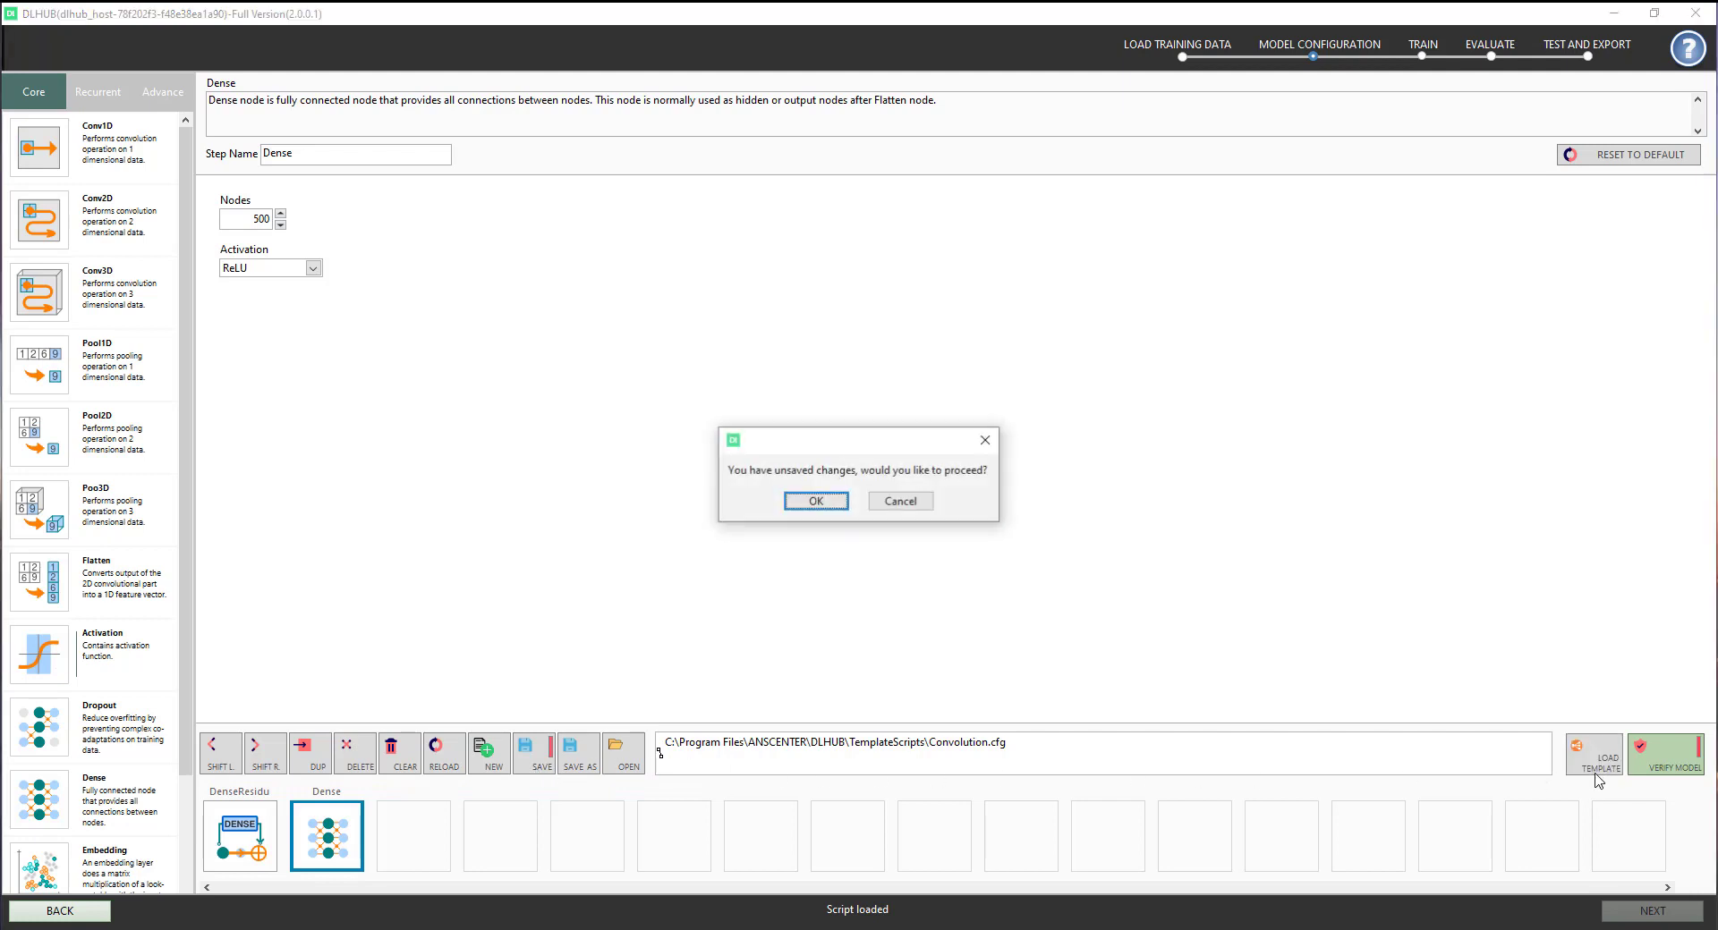
left_click(832, 501)
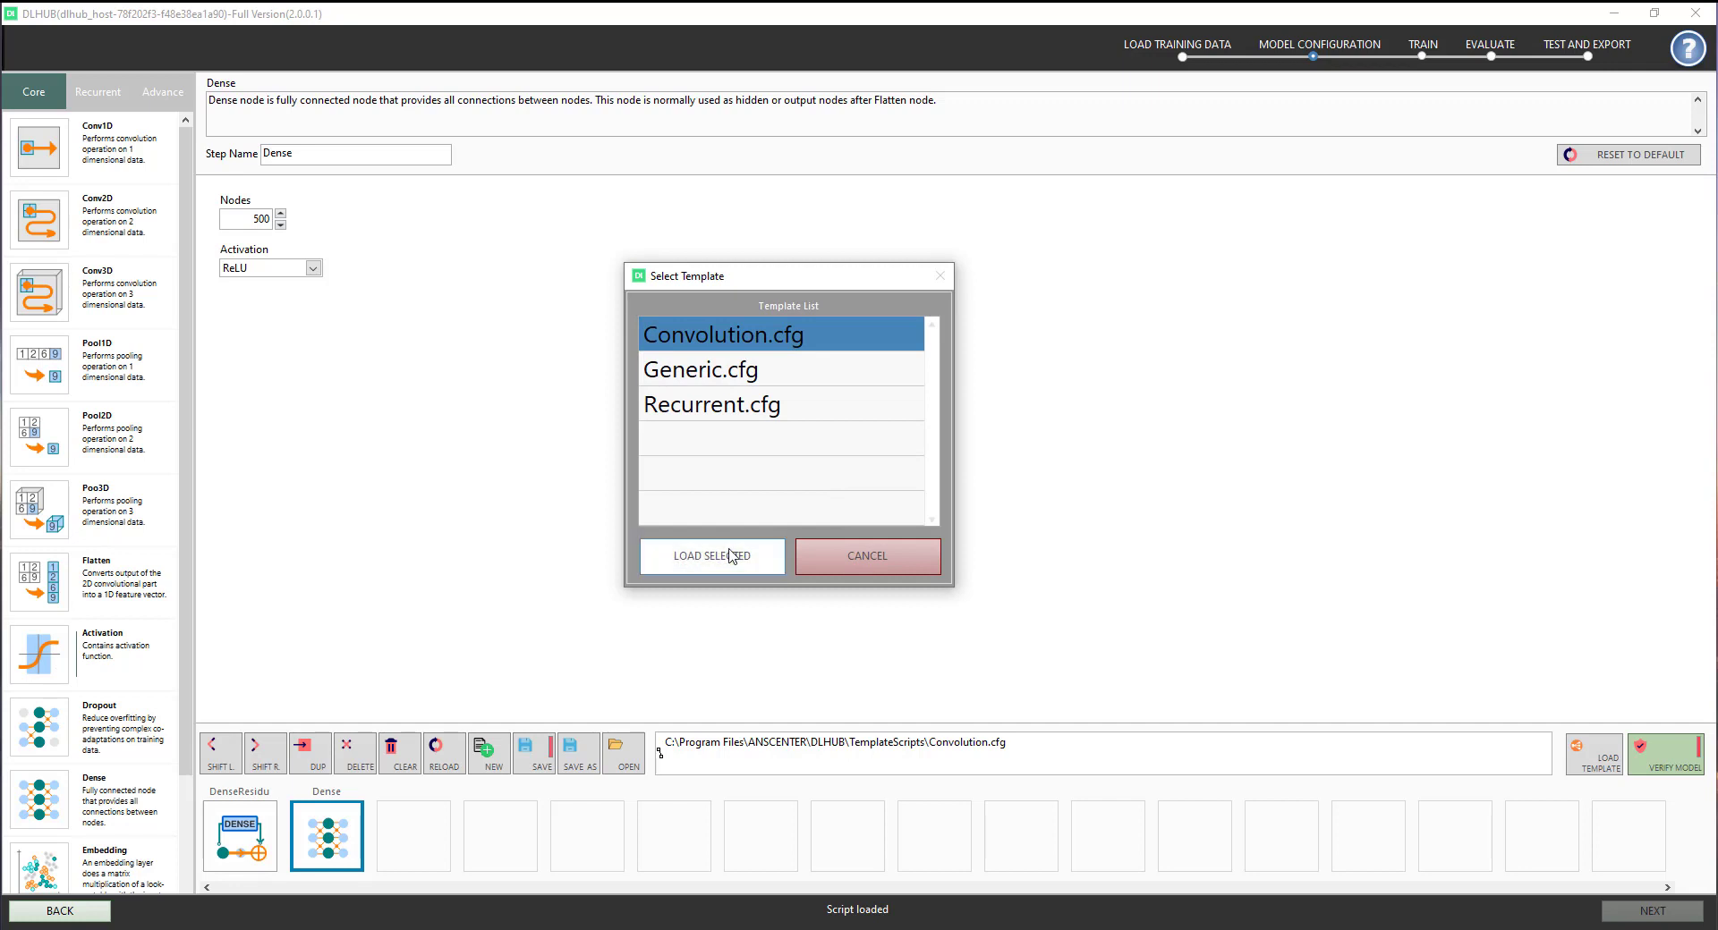
left_click(717, 387)
left_click(718, 408)
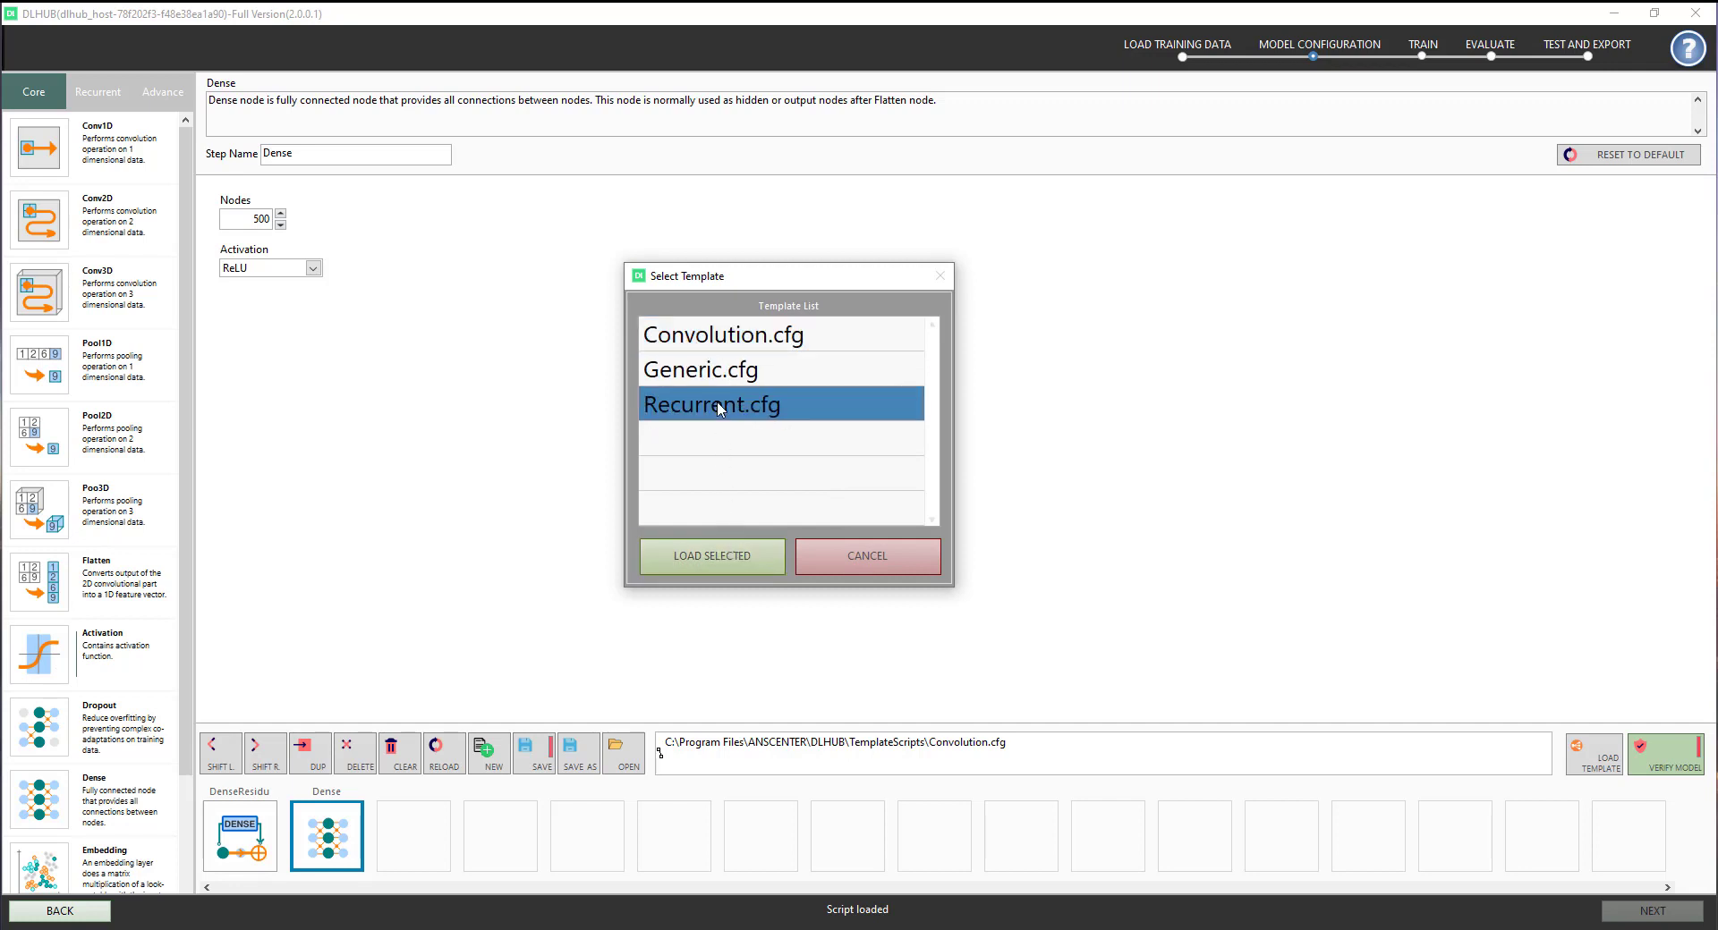
left_click(715, 349)
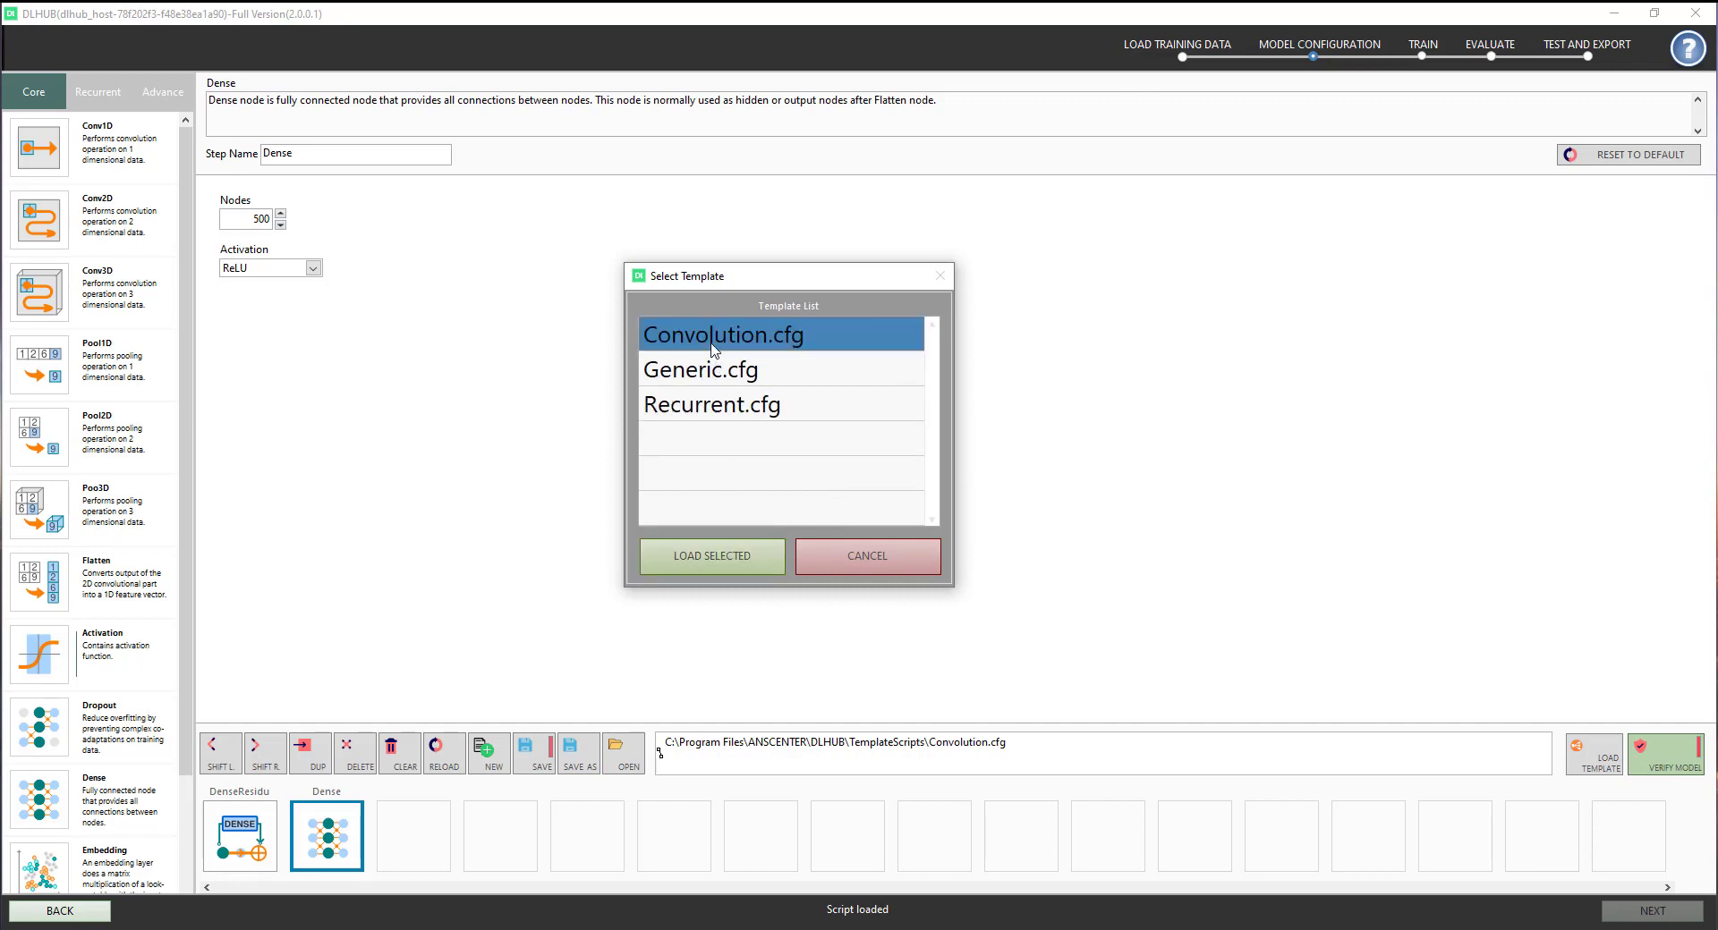
left_click(724, 559)
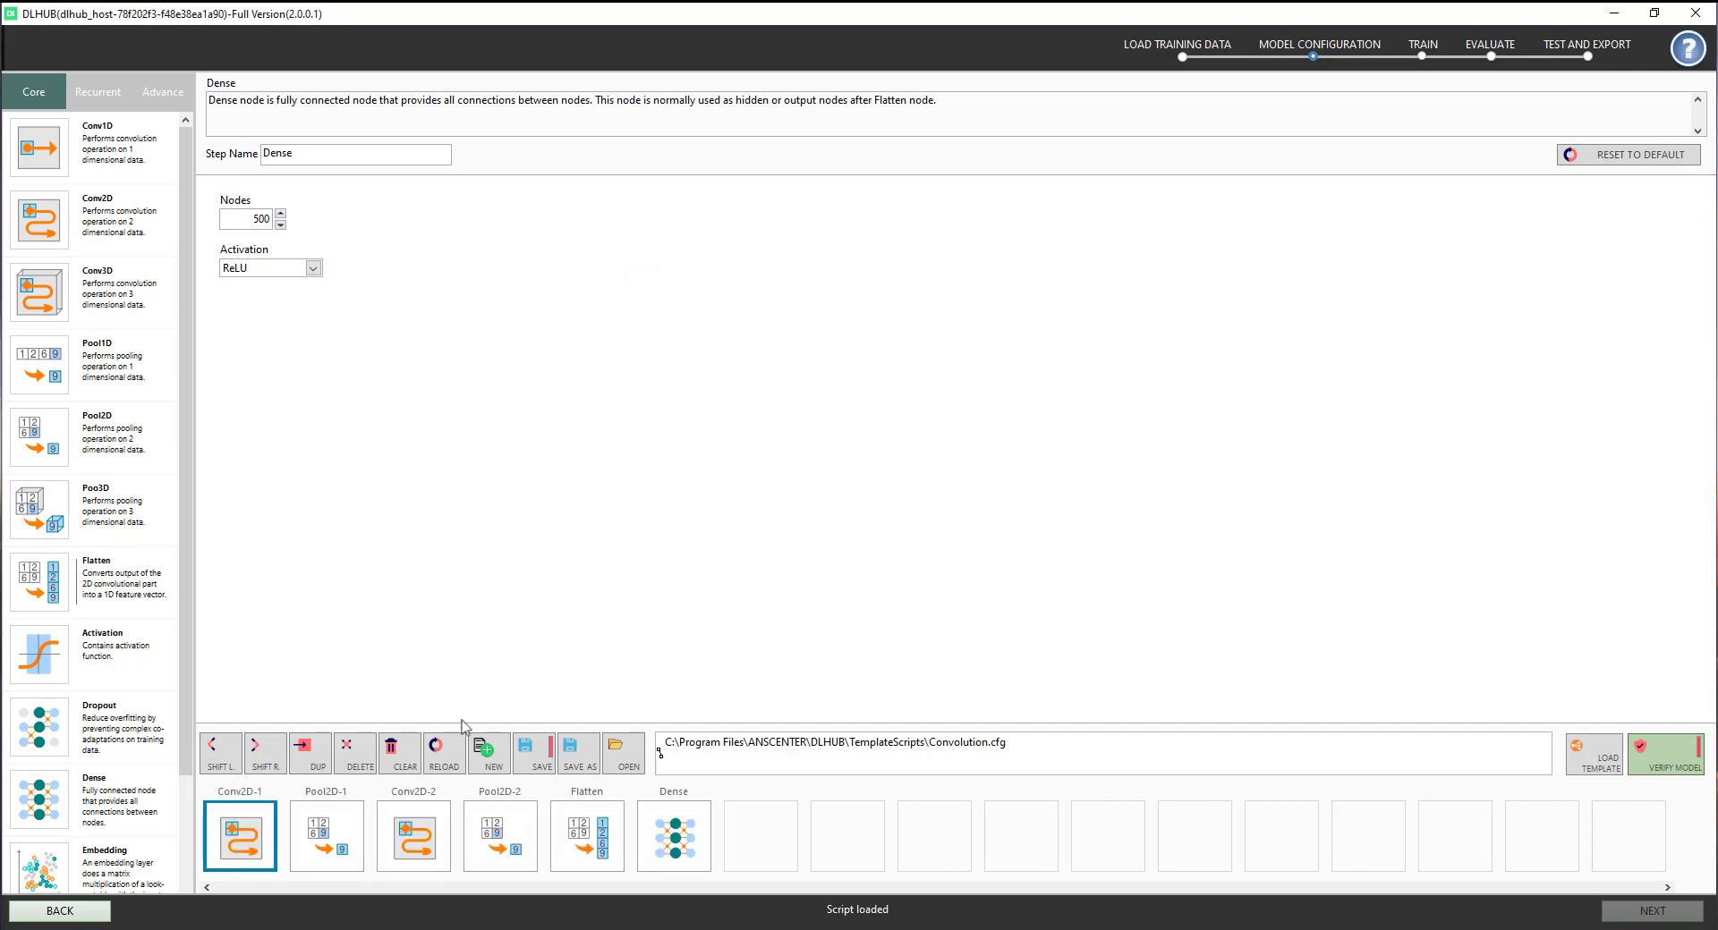
Clear the current network and add an advanced TLModel layer using the ResNet18_ImageNet_CNTK model type.
left_click(397, 768)
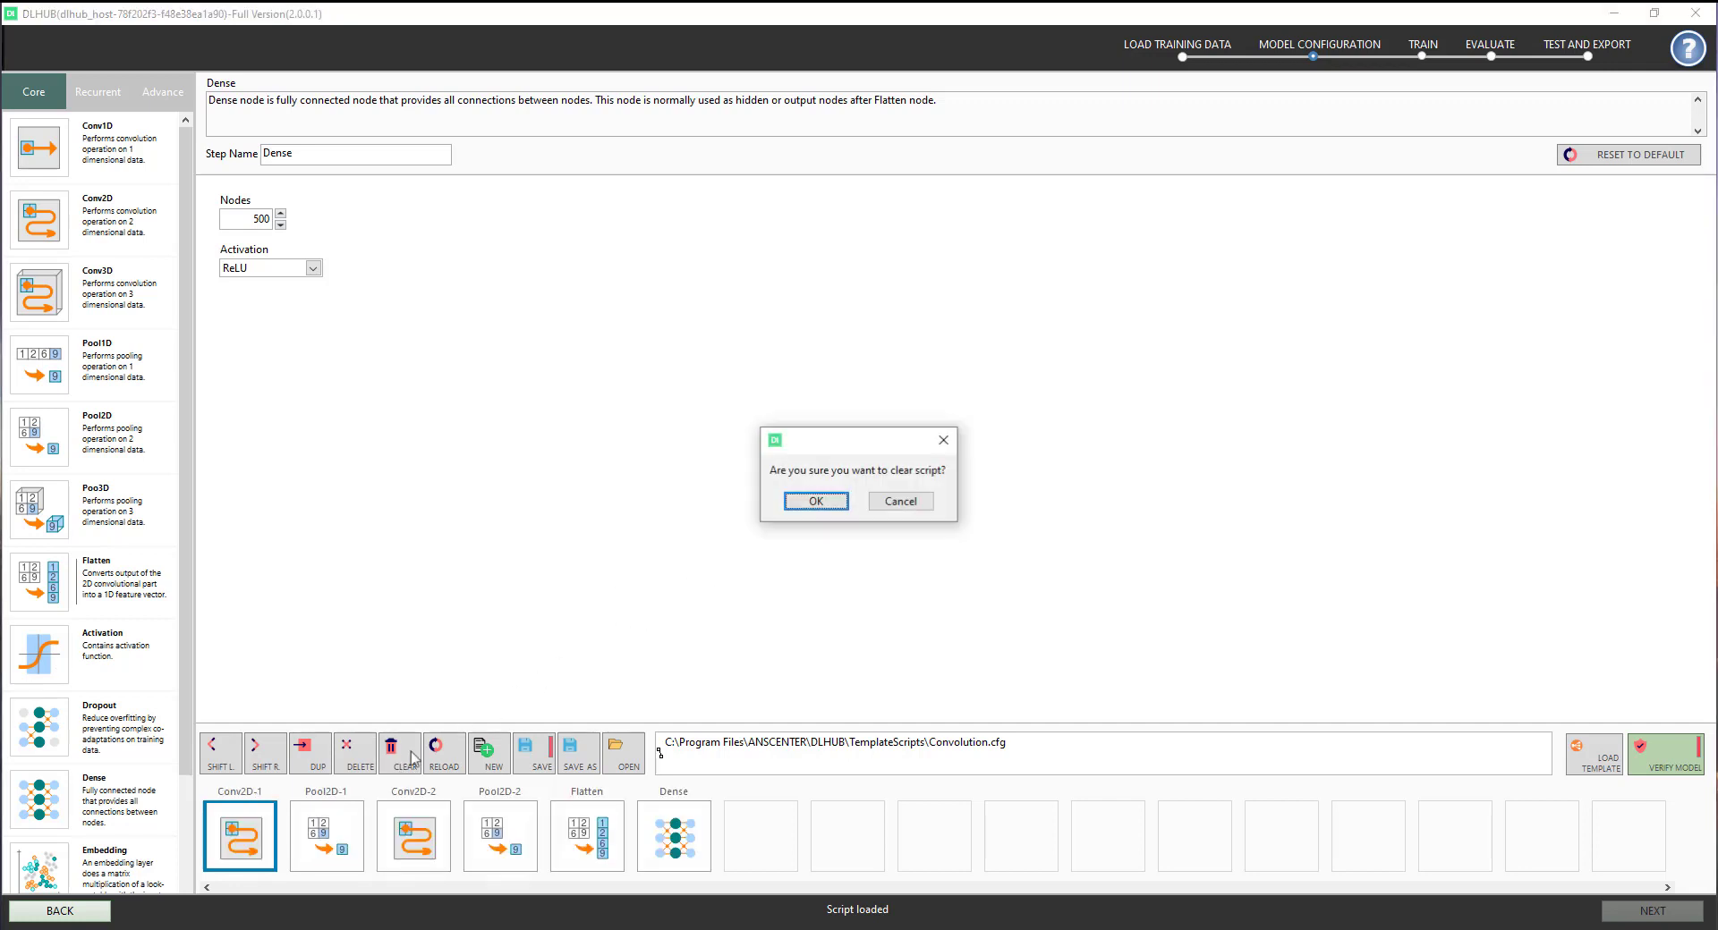
left_click(807, 504)
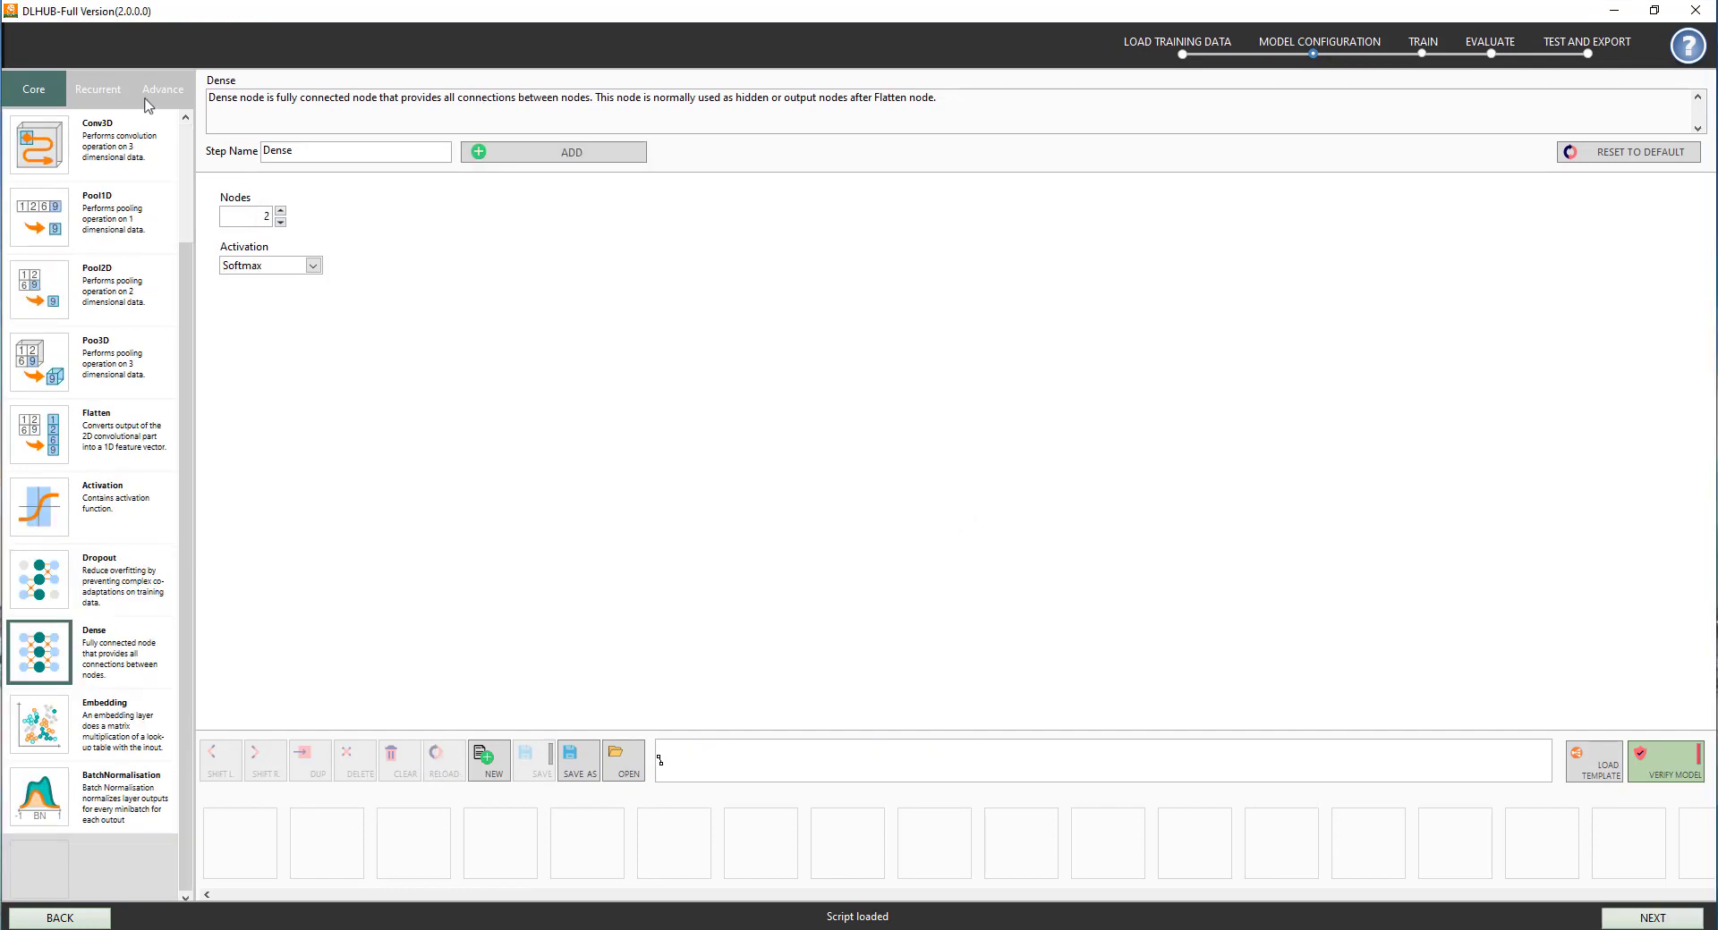
left_click(152, 94)
left_click(107, 156)
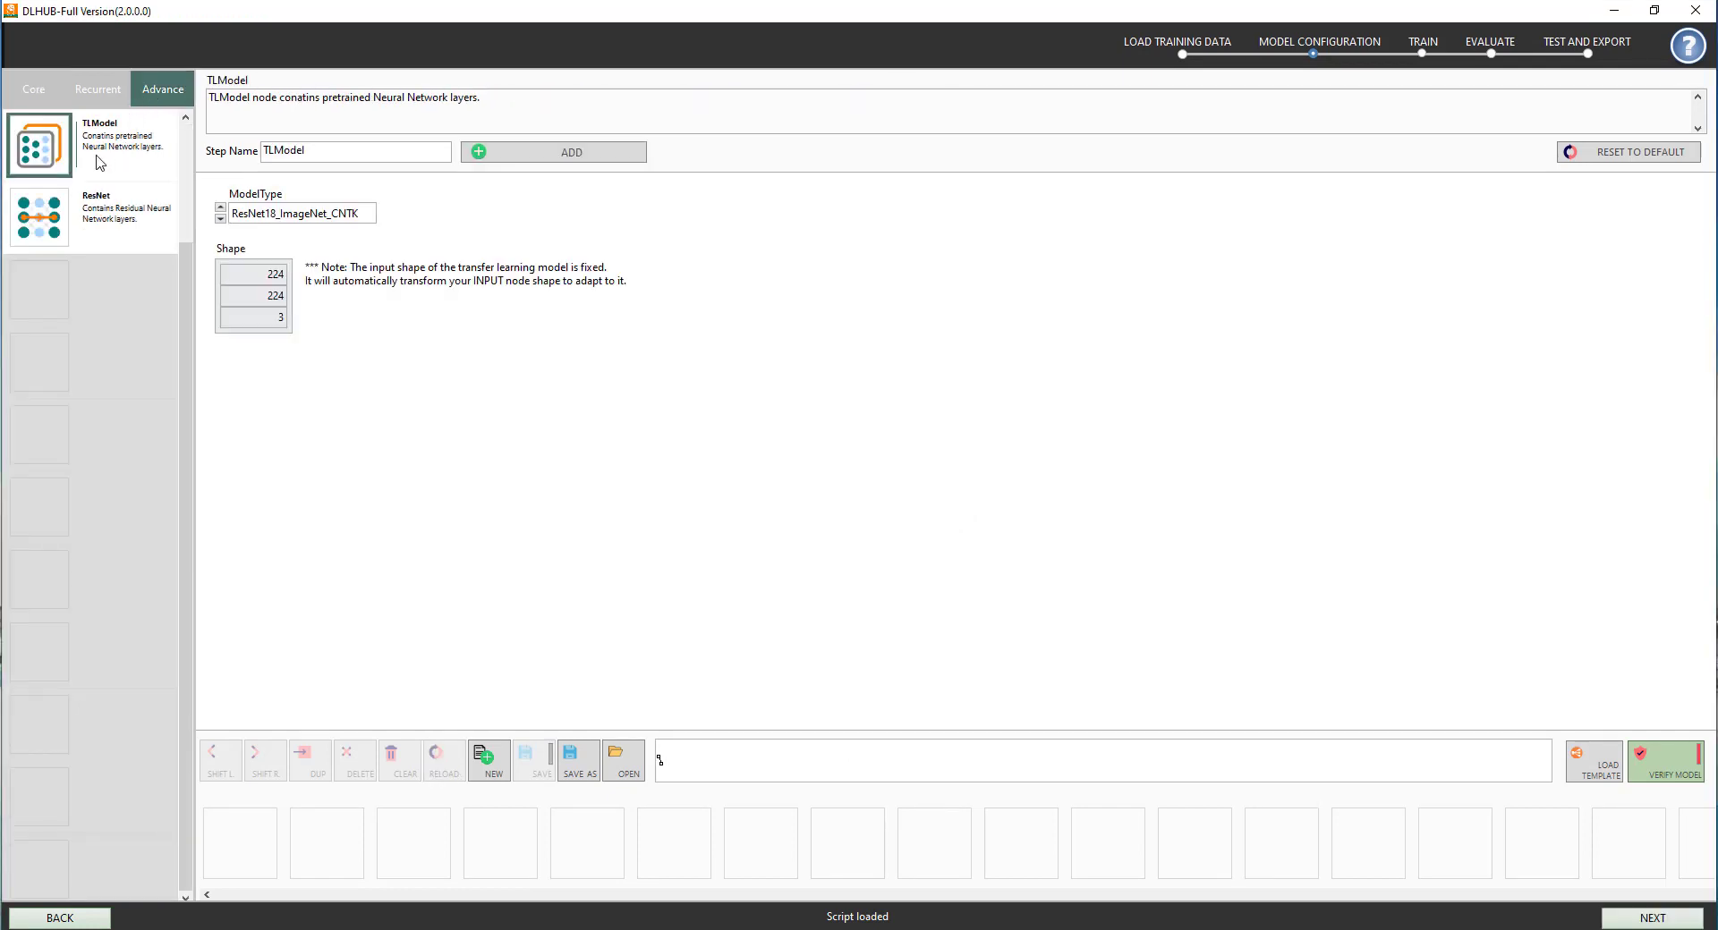
left_click(262, 213)
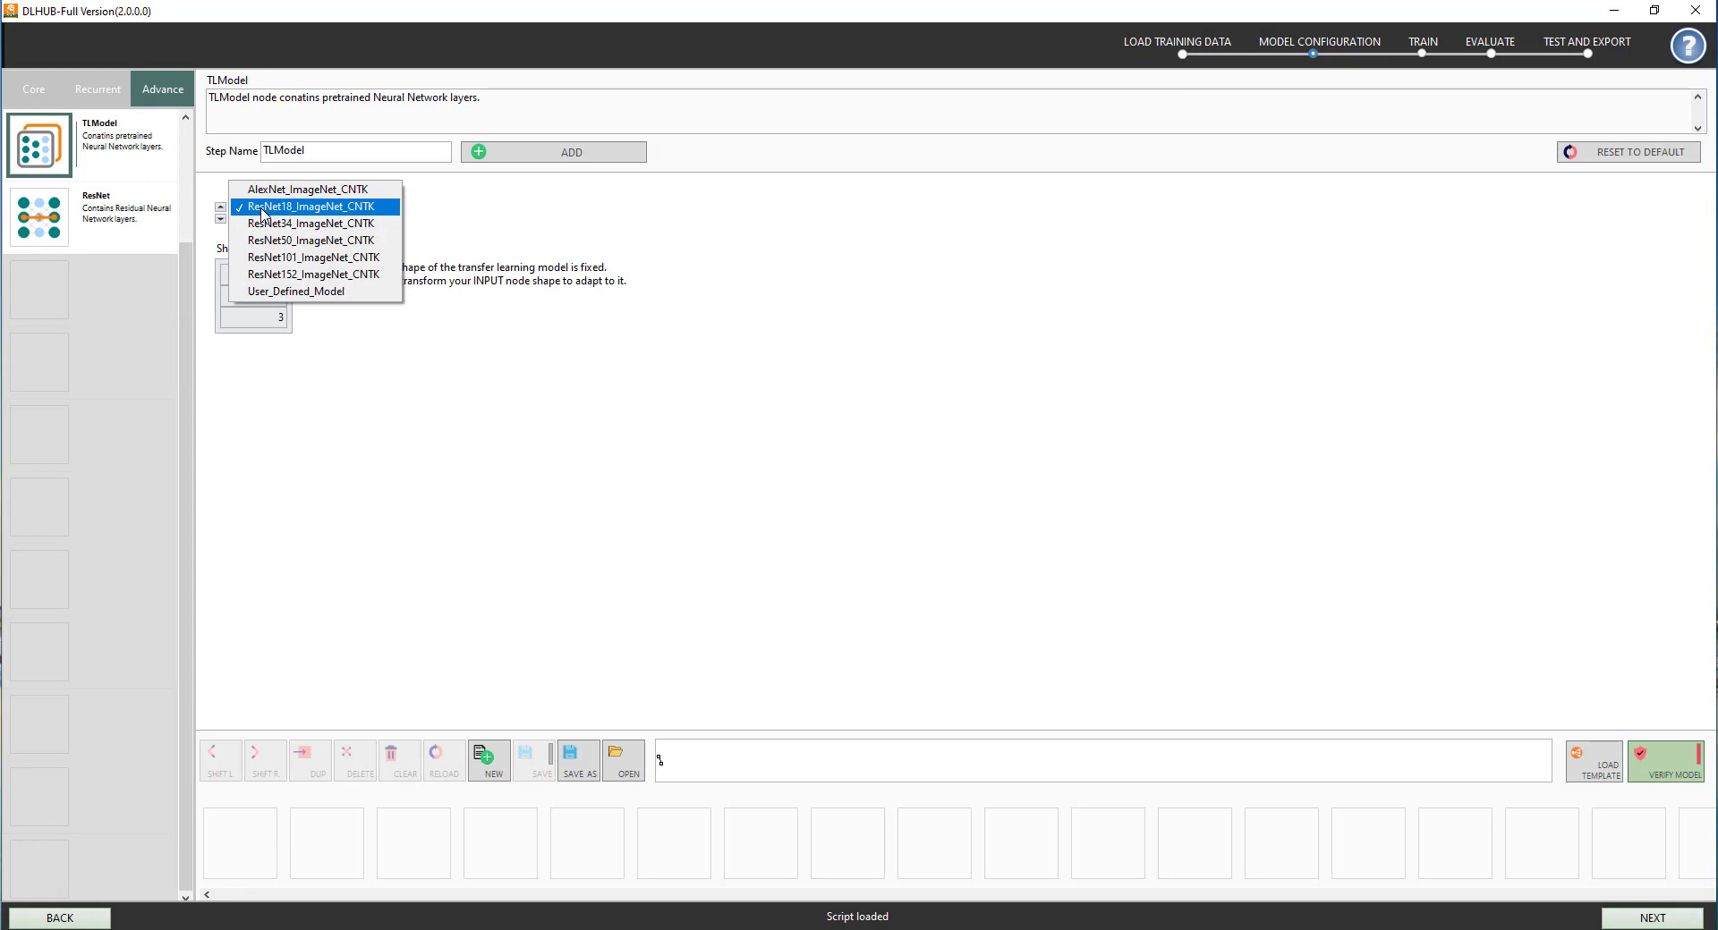
left_click(264, 209)
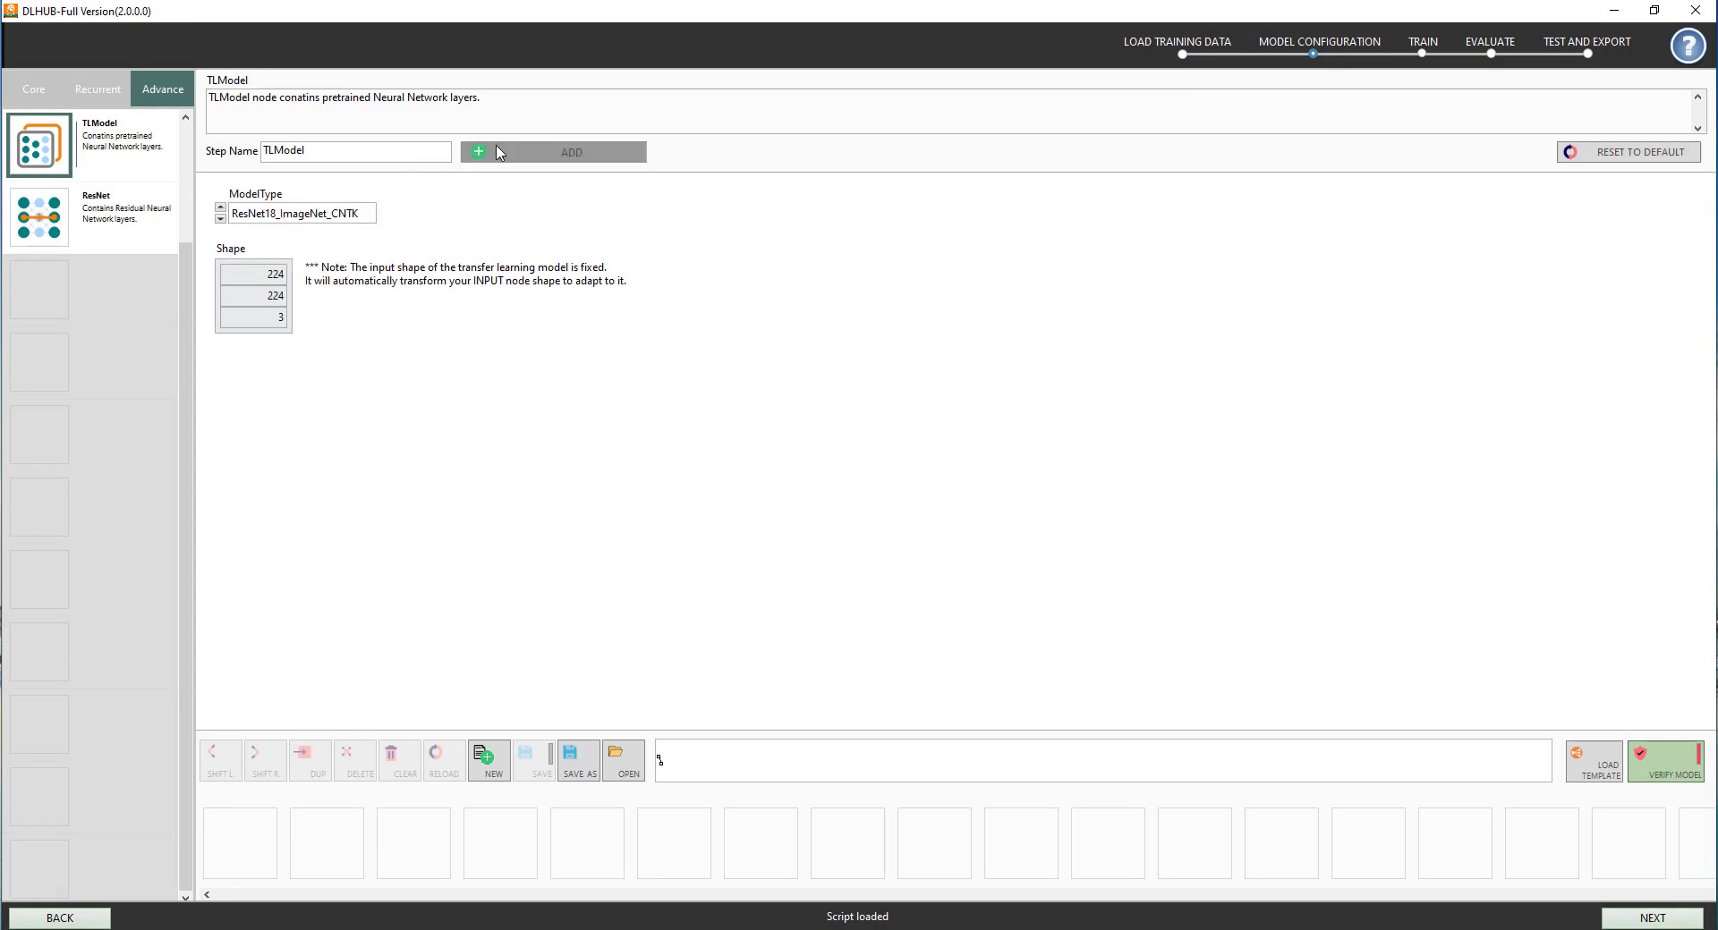
left_click(498, 153)
Add a core Dense layer with 2 nodes and Softmax activation after the TLModel layer.
left_click(37, 101)
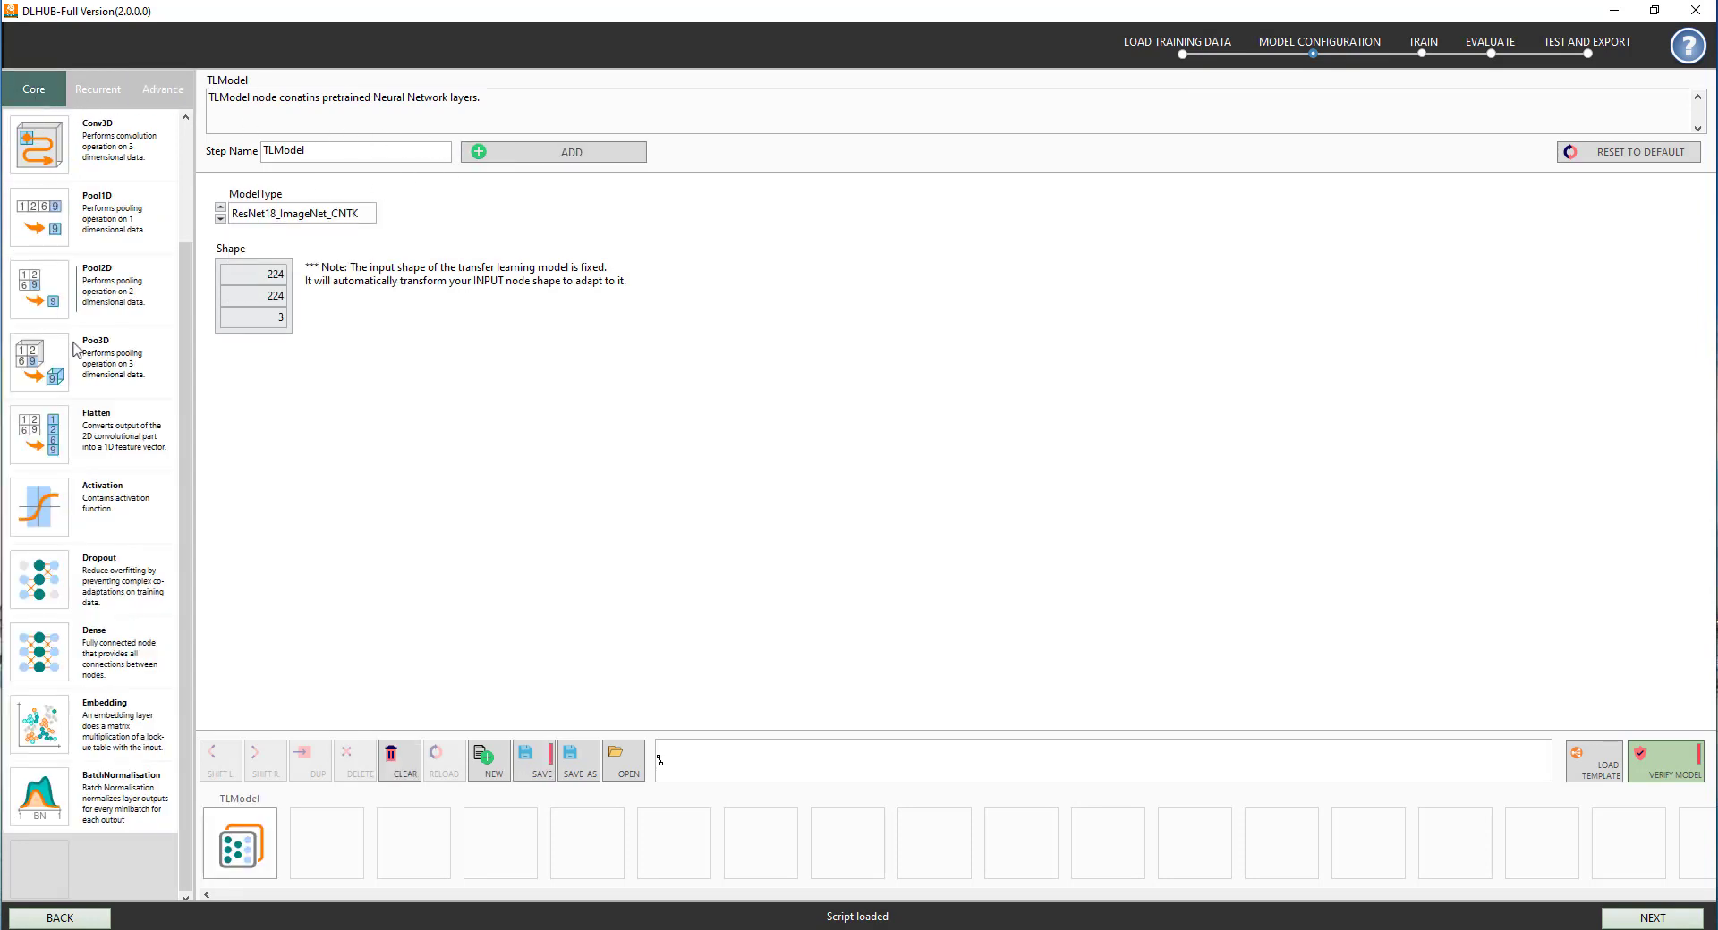
left_click(125, 643)
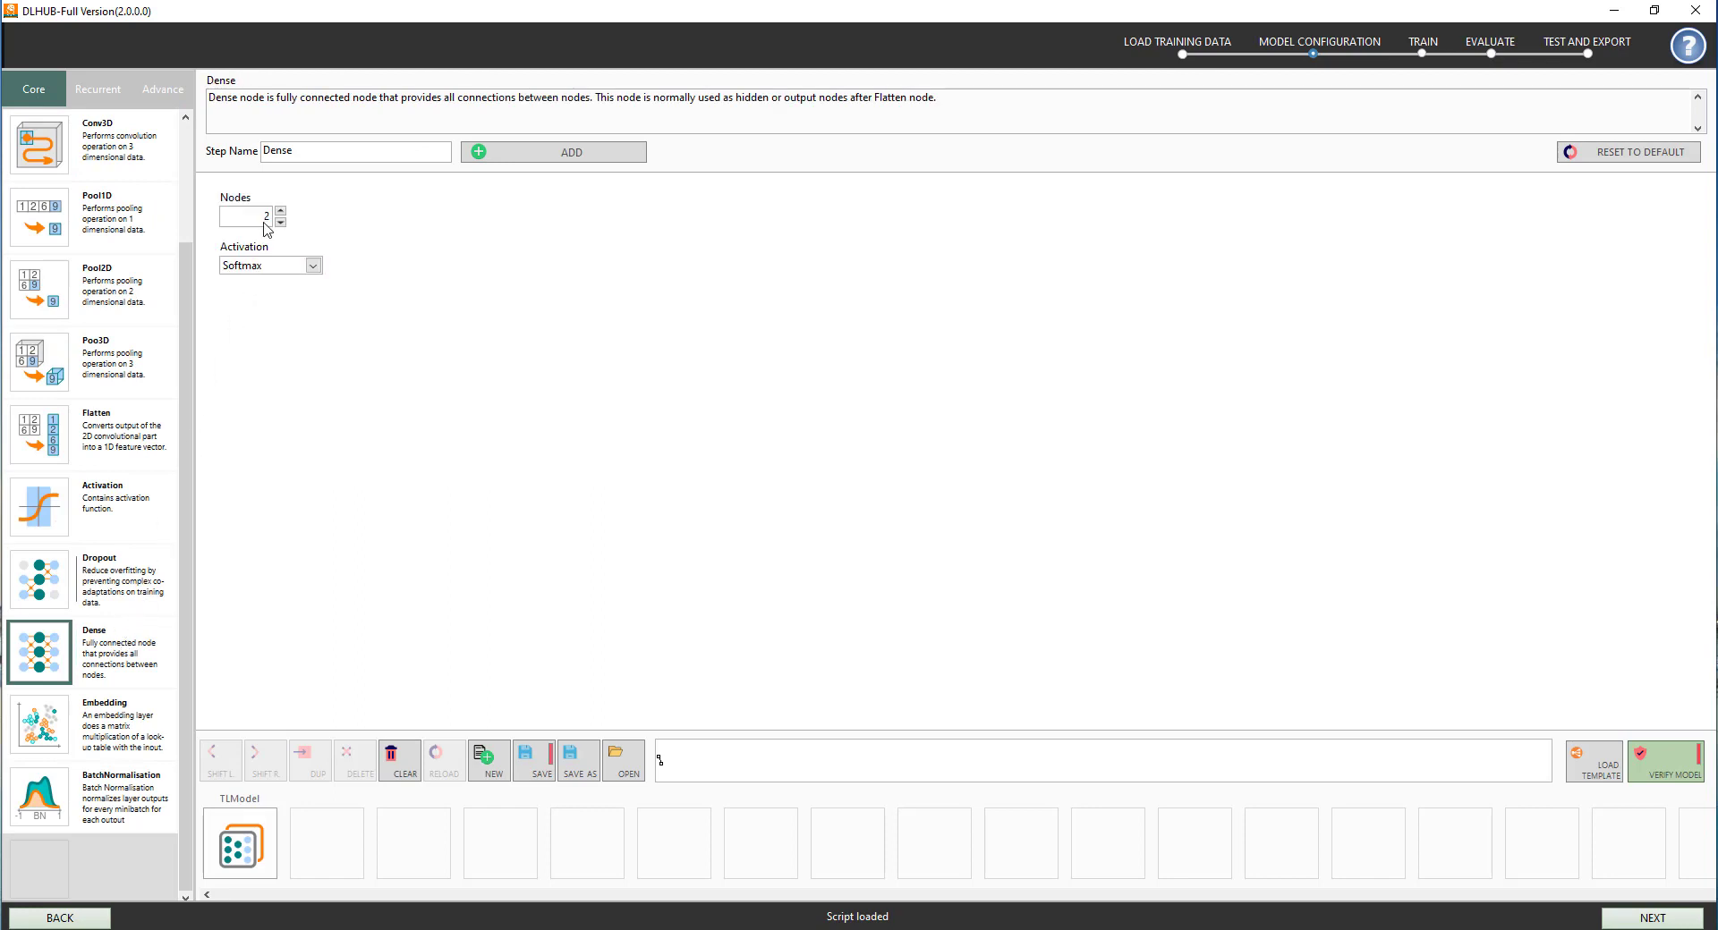
left_click(280, 268)
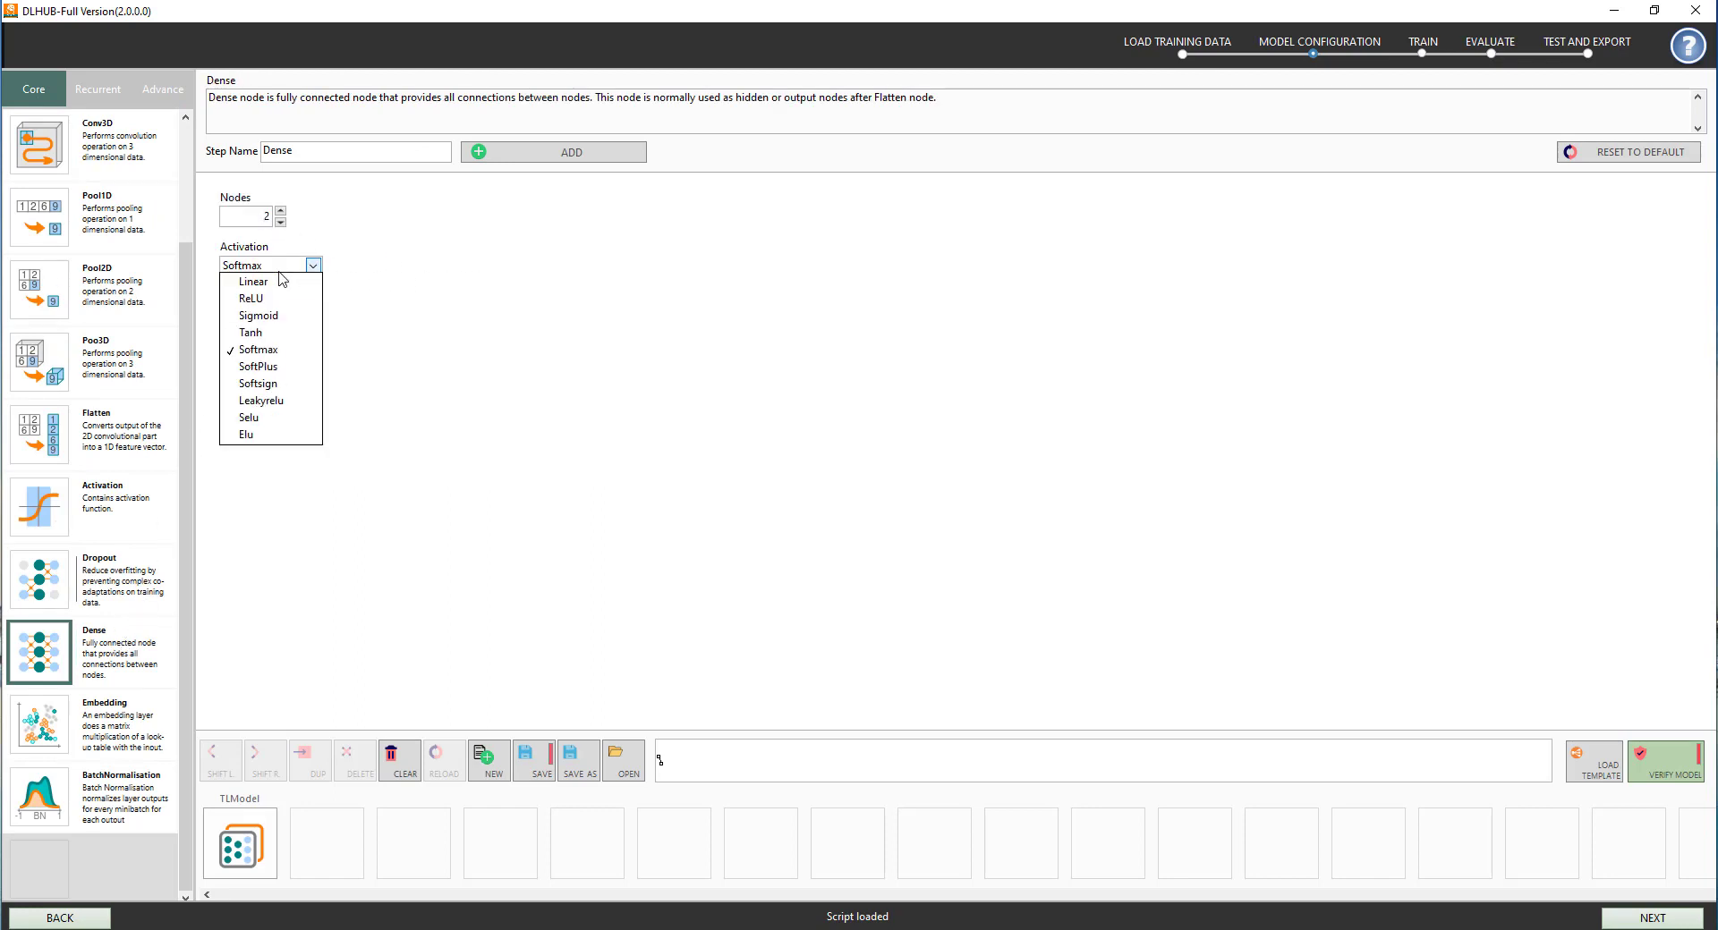
left_click(398, 300)
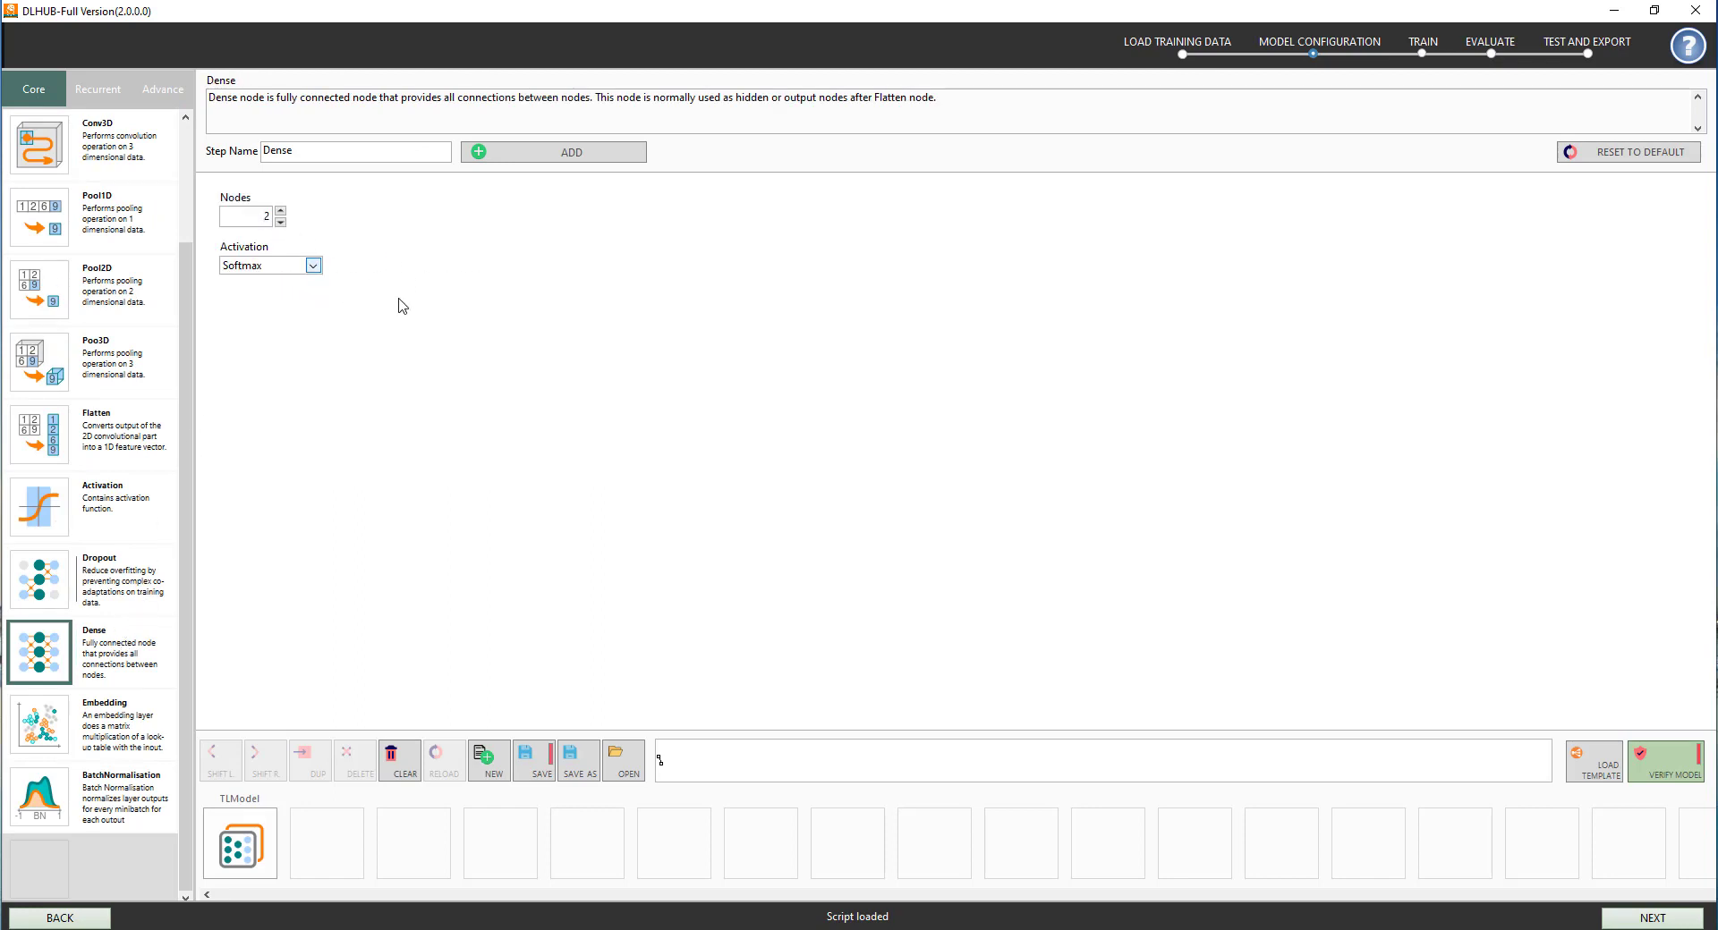
left_click(511, 165)
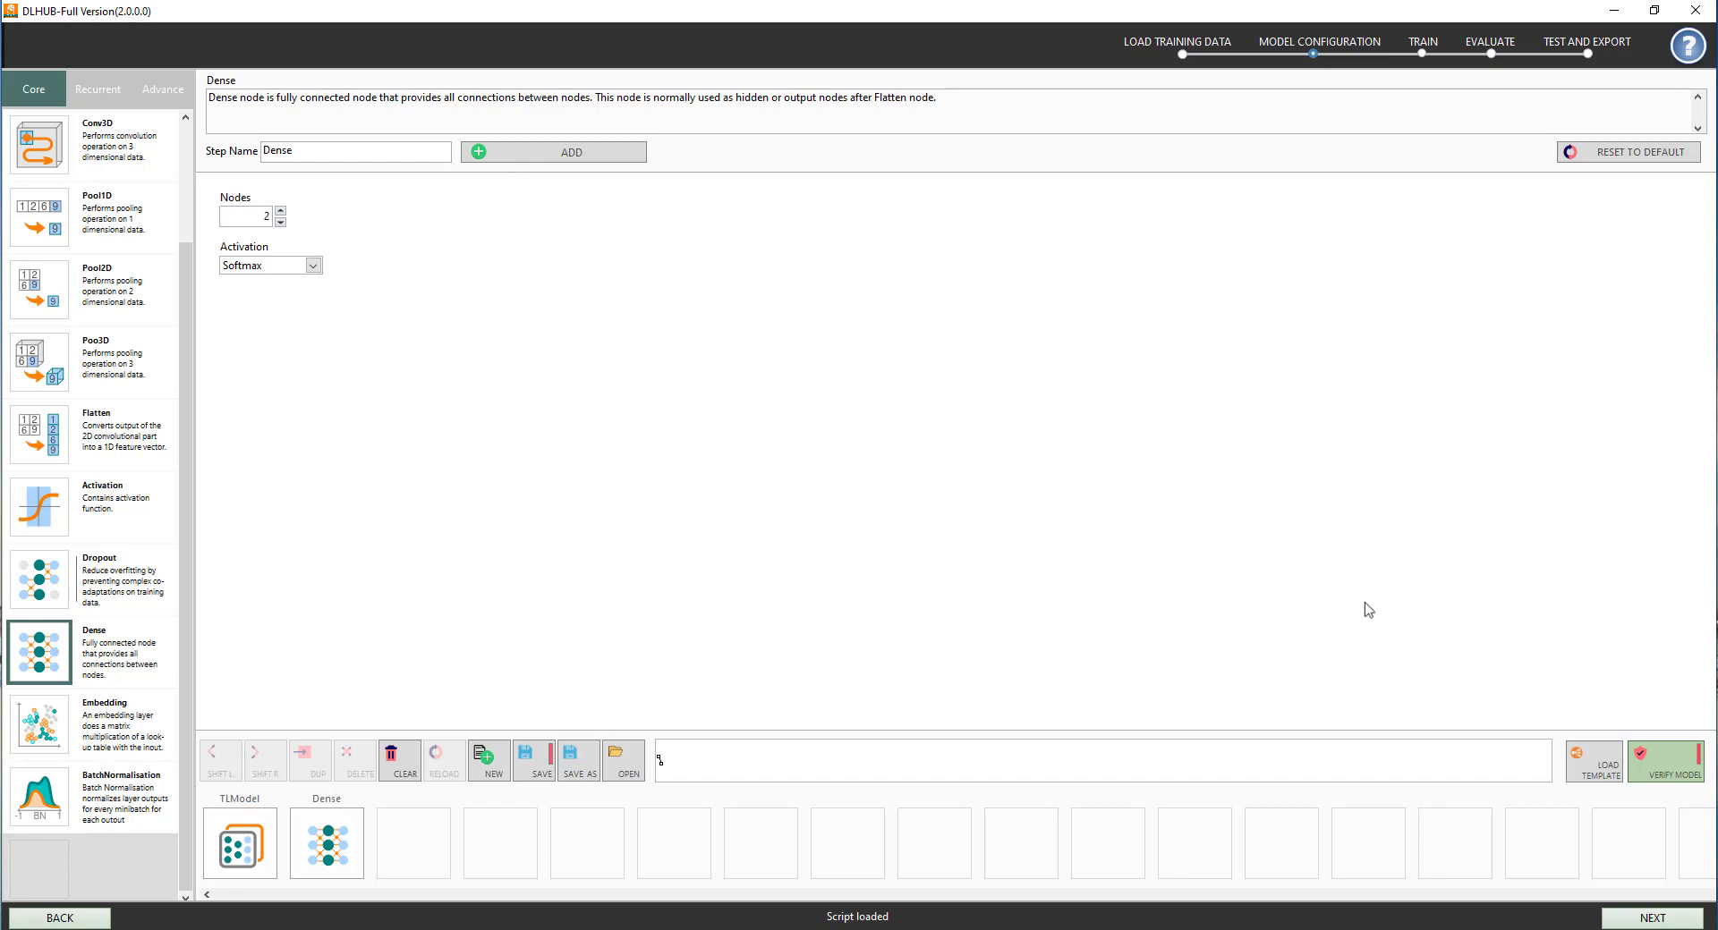
Save the network script as "Covid detection" in the UserScripts folder and verify the model.
left_click(1682, 771)
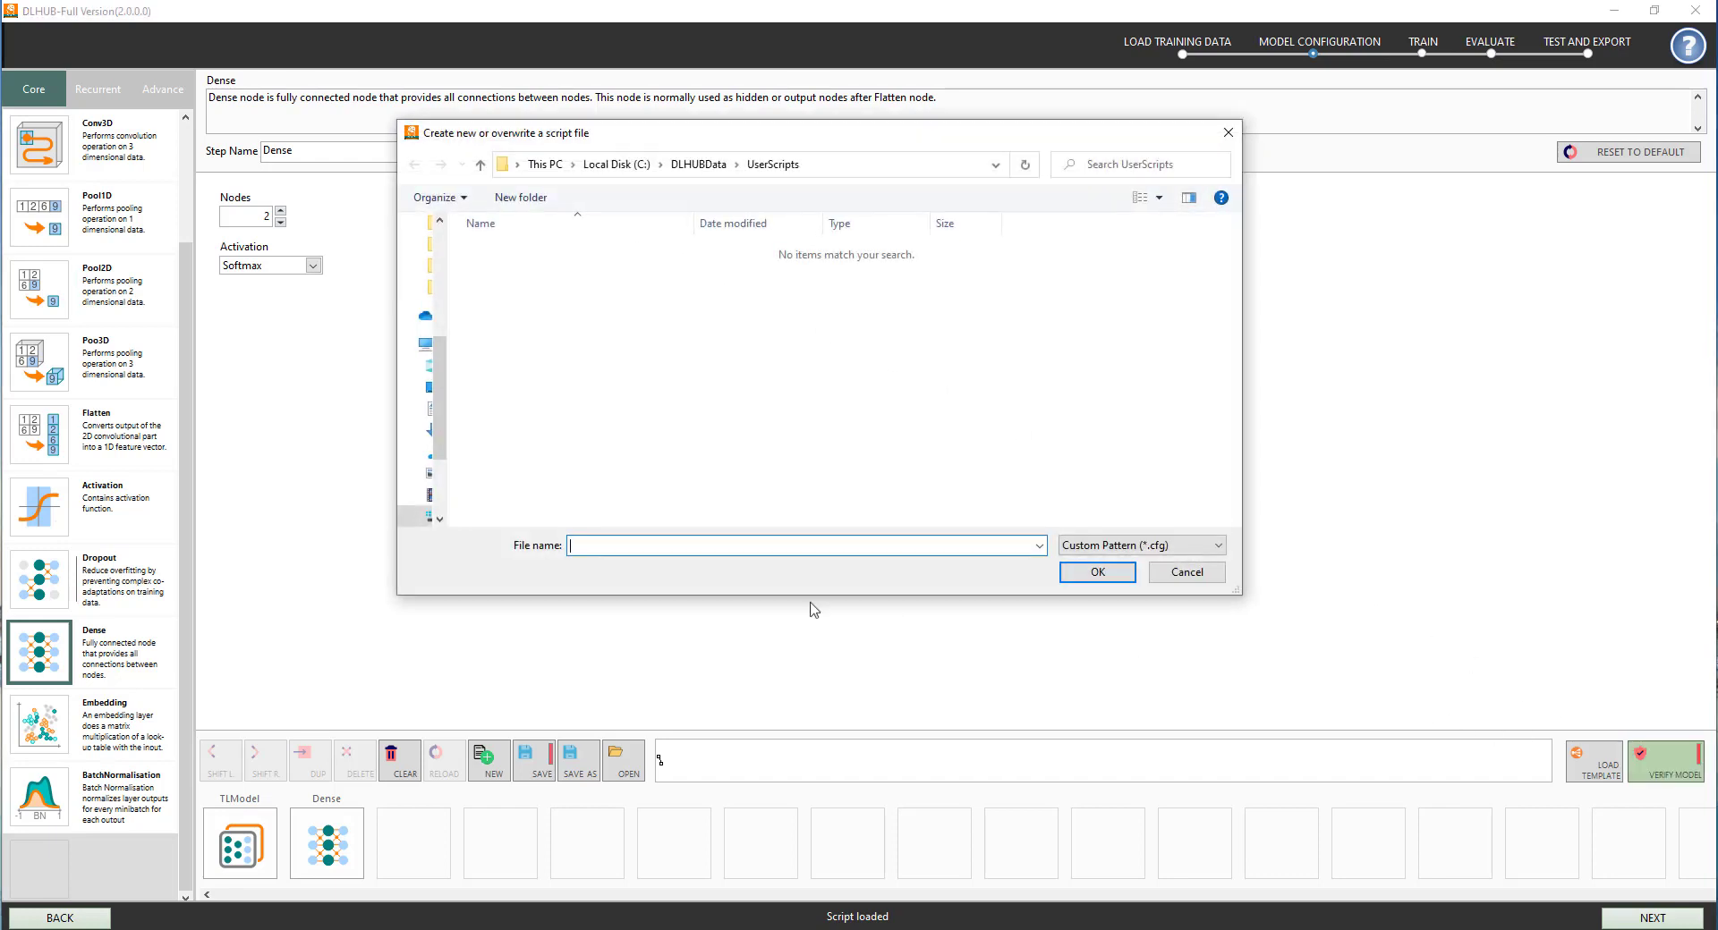
type("Covid detection")
left_click(1090, 574)
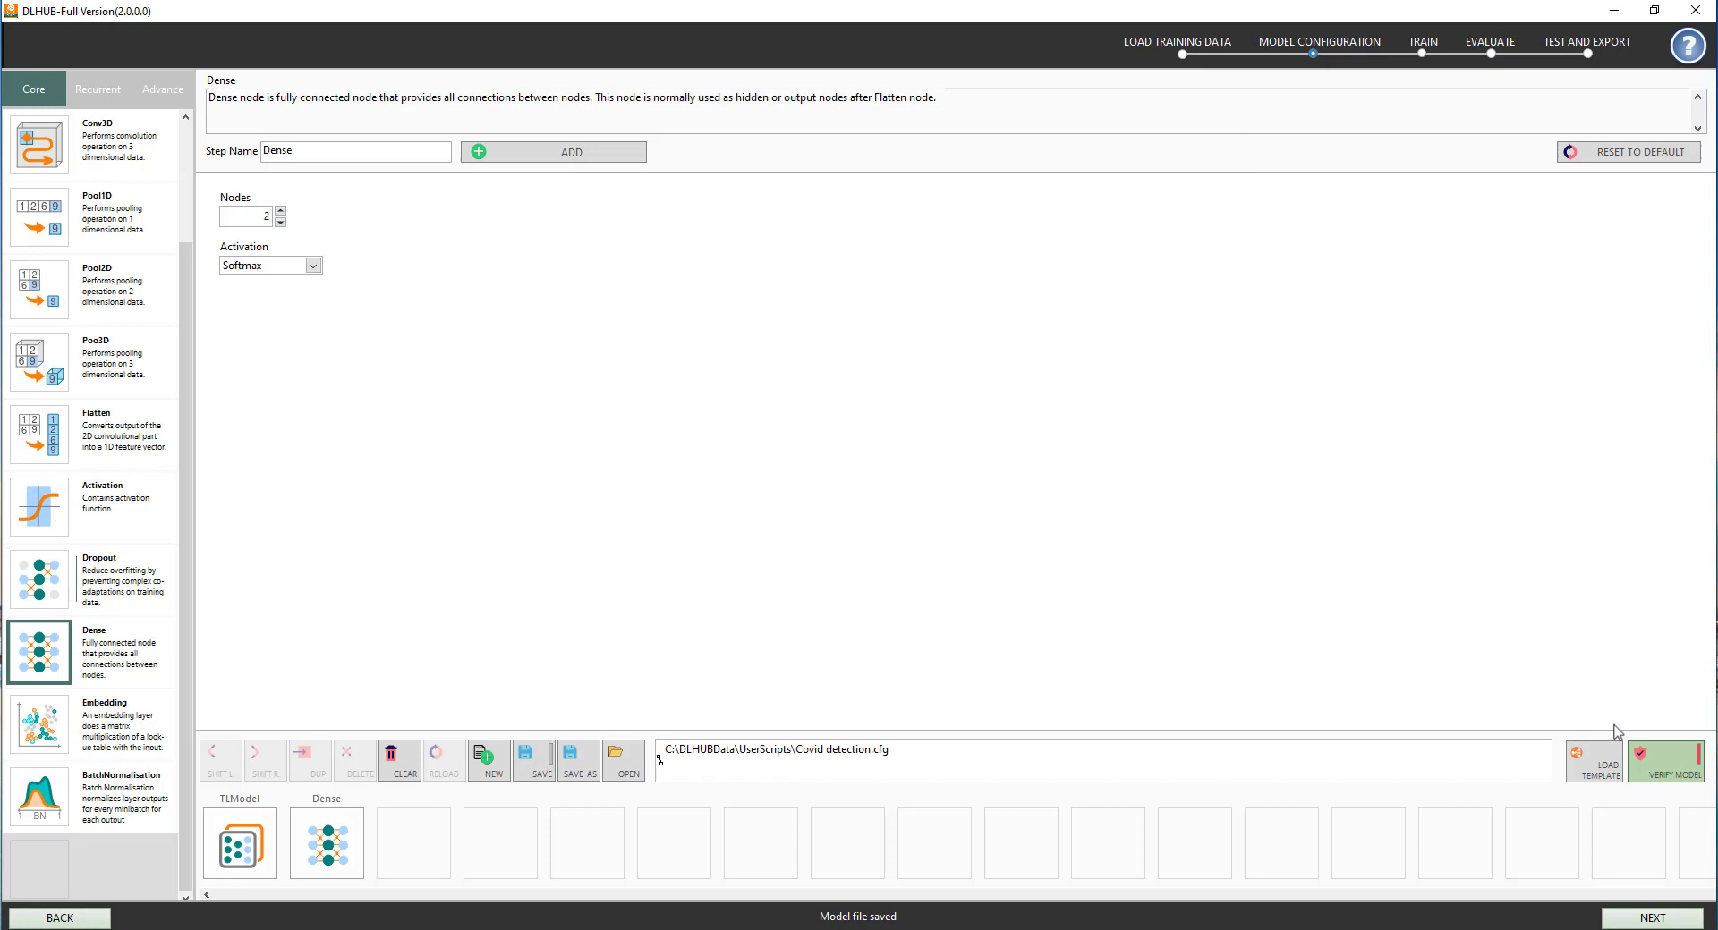
left_click(1669, 772)
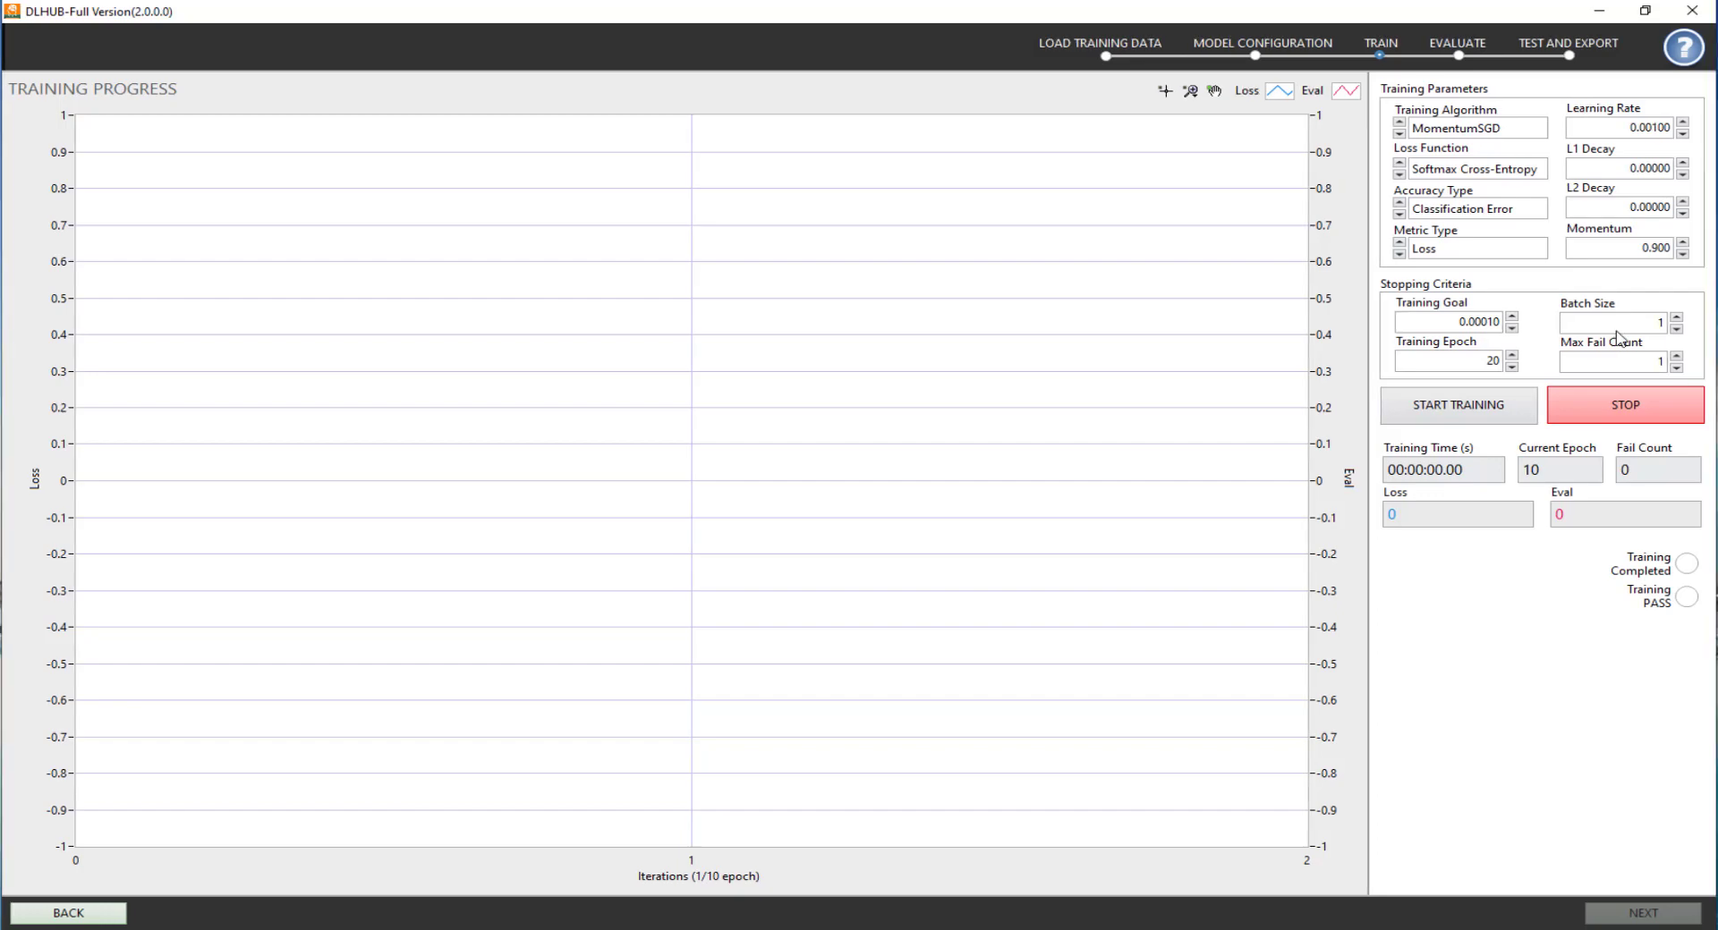
Set the batch size to 20 and the training epoch to 1000, and start training the model.
double_click(1618, 327)
type("20")
double_click(1479, 360)
type("1000")
left_click(1477, 415)
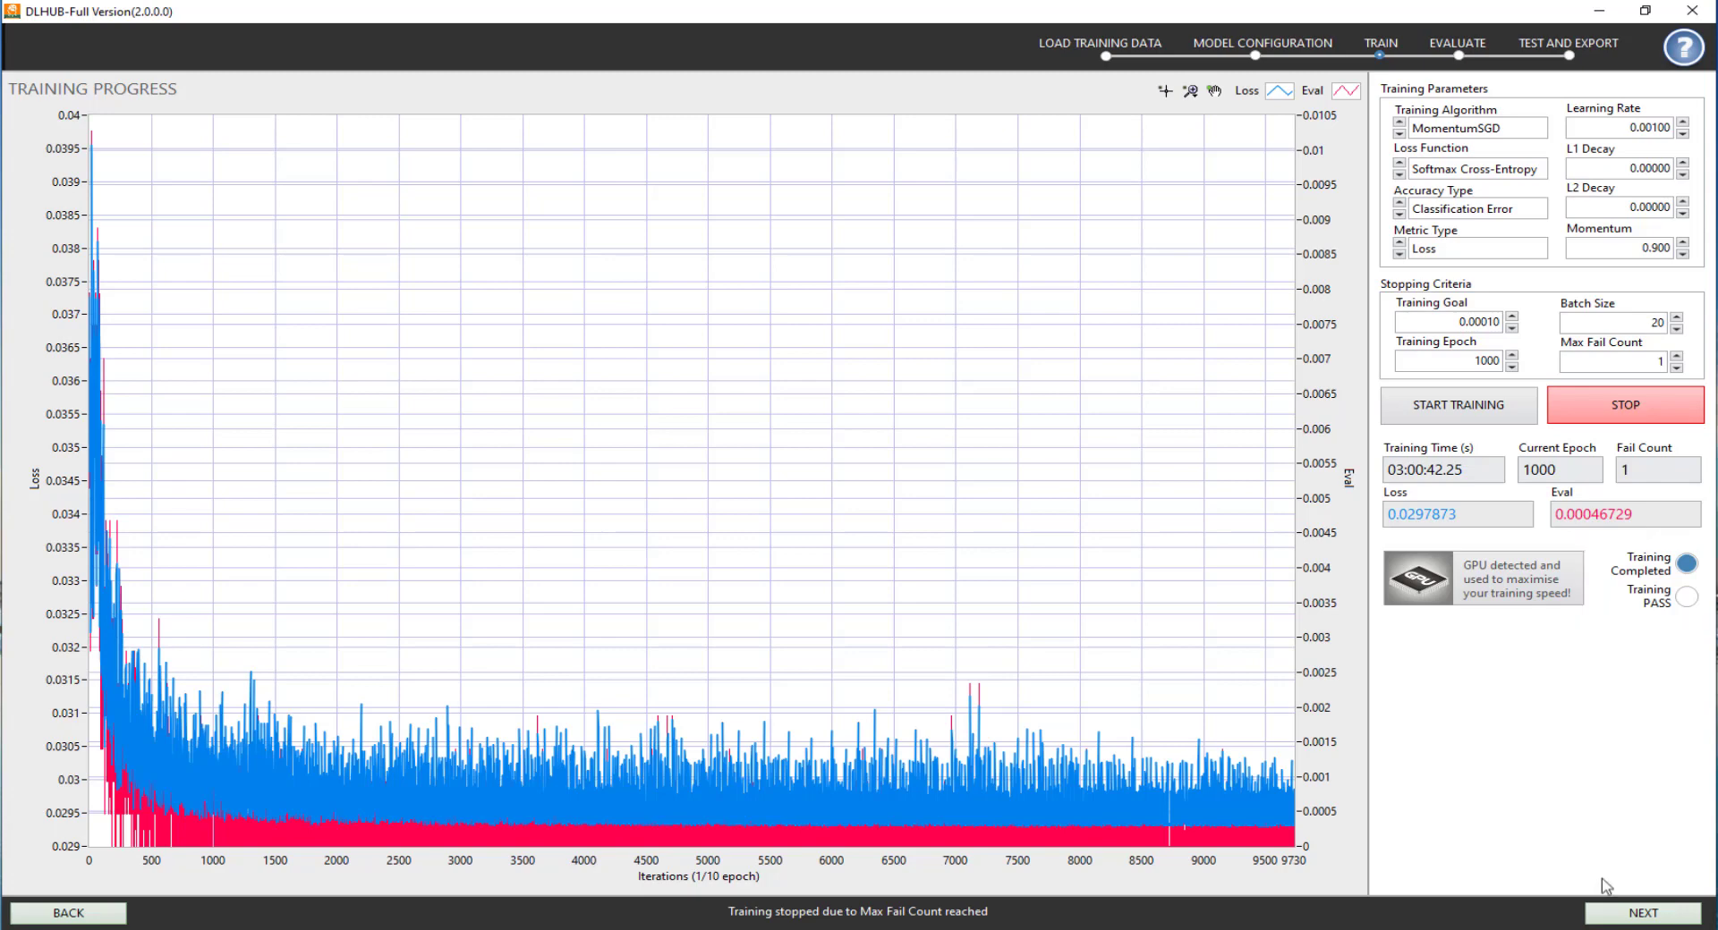
Proceed to evaluation and evaluate the trained model on the covid dataset's test folder.
left_click(1641, 913)
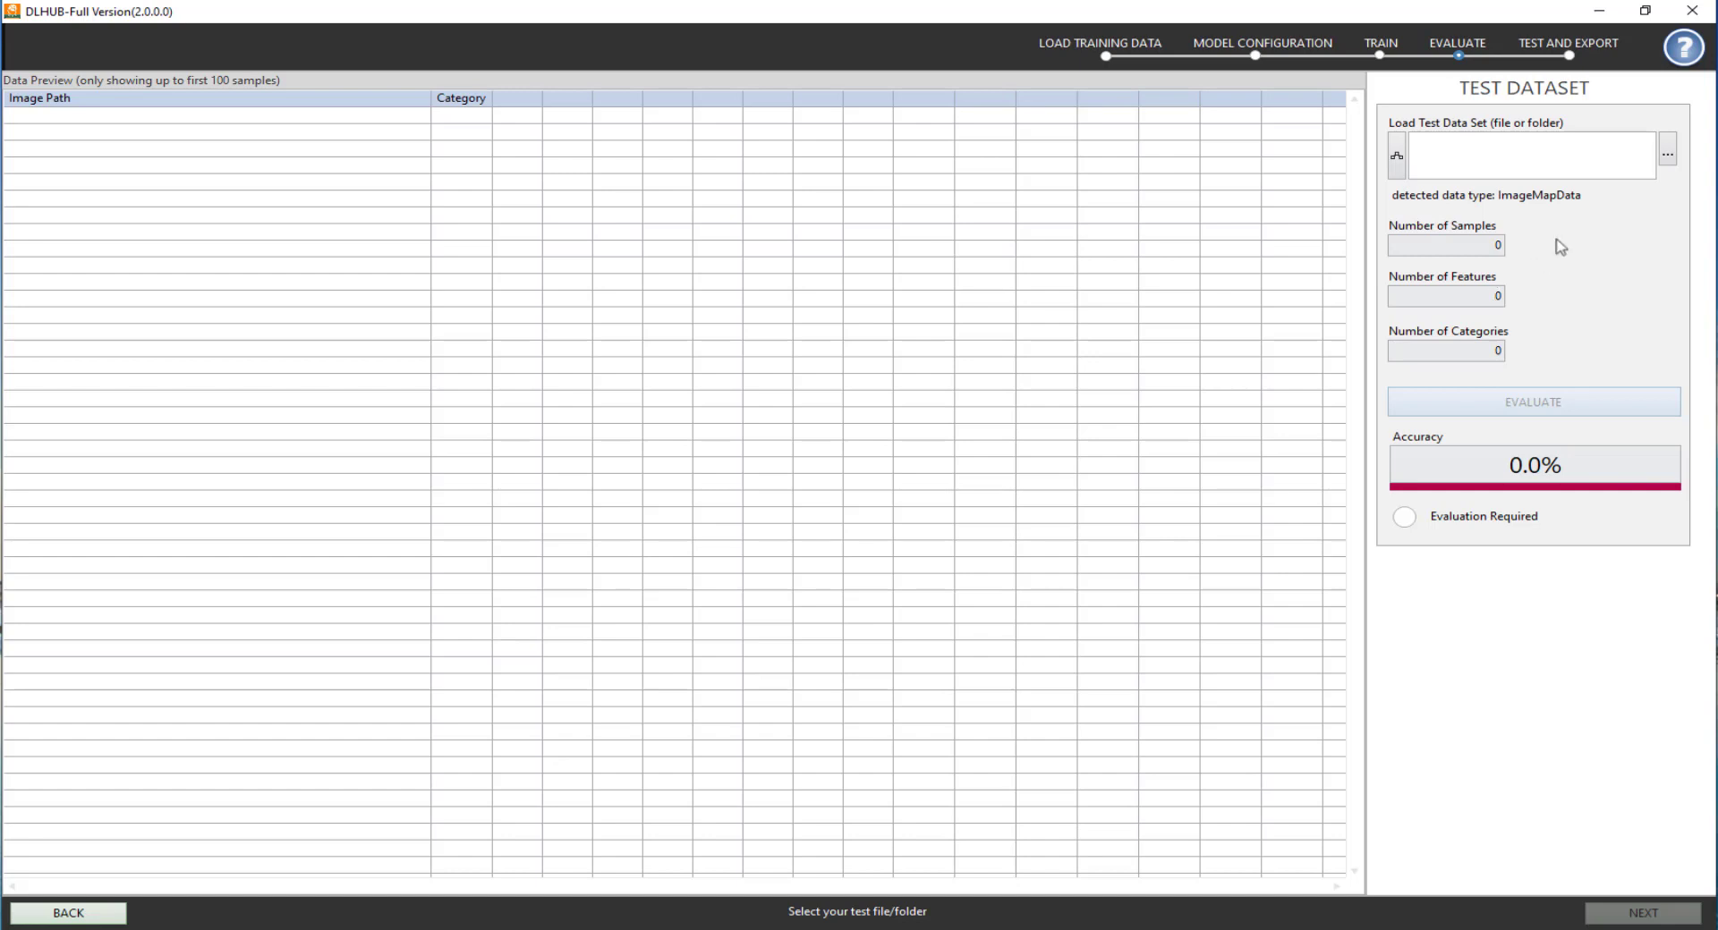
left_click(1666, 154)
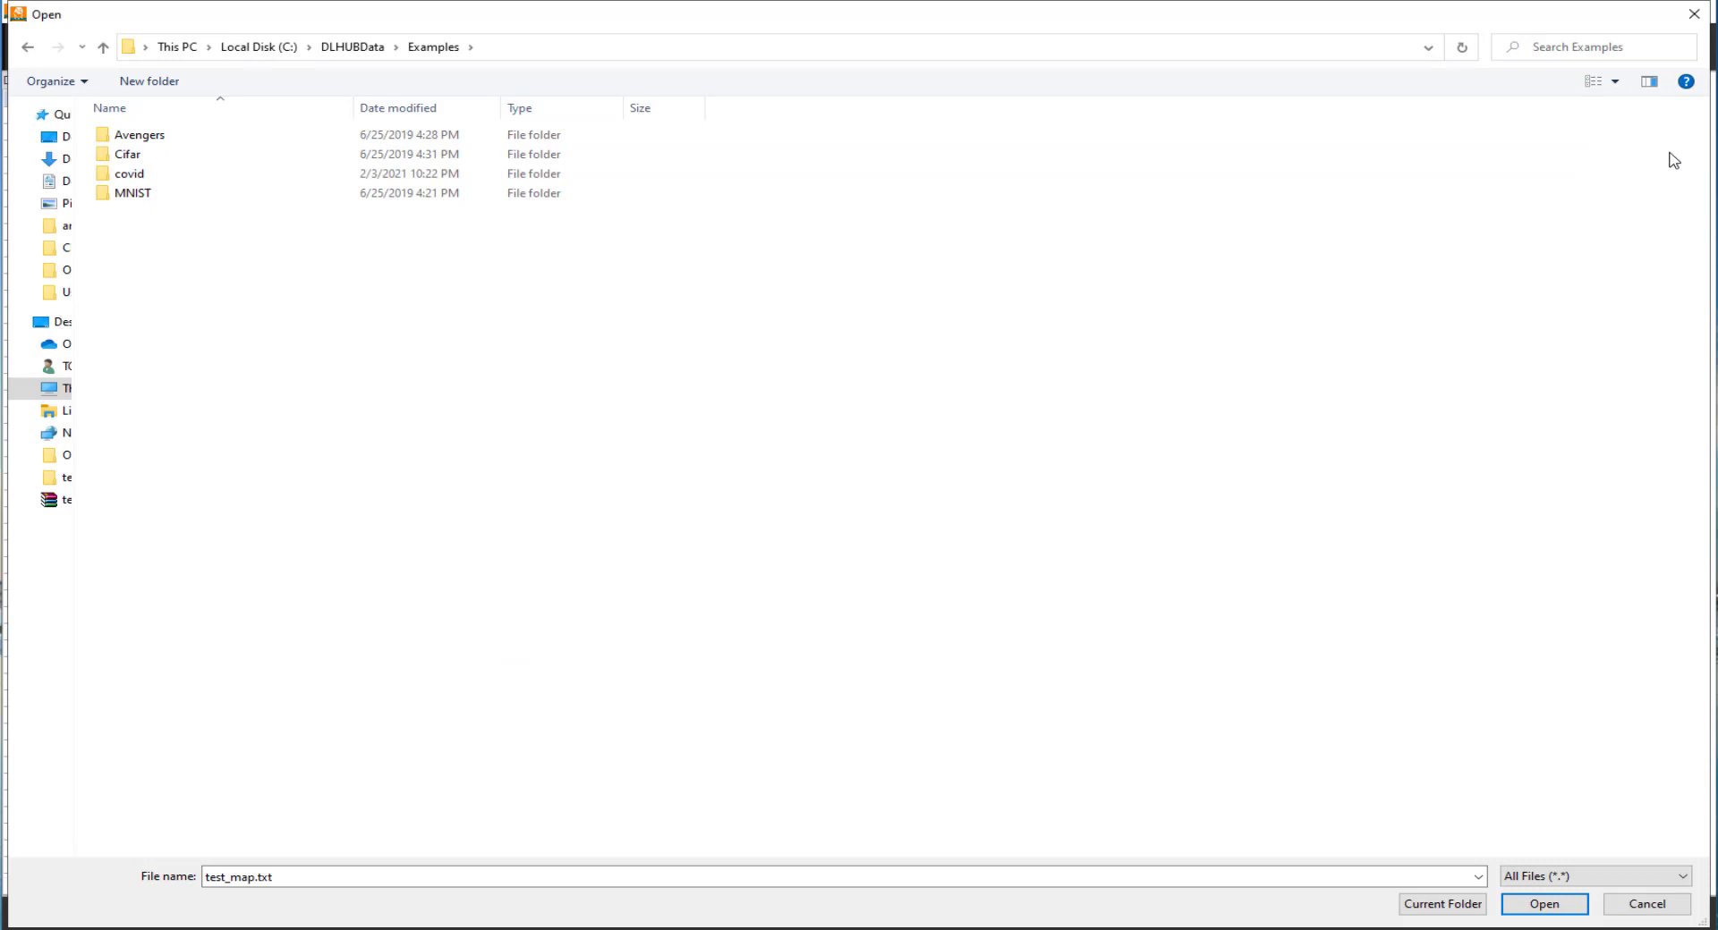
double_click(222, 175)
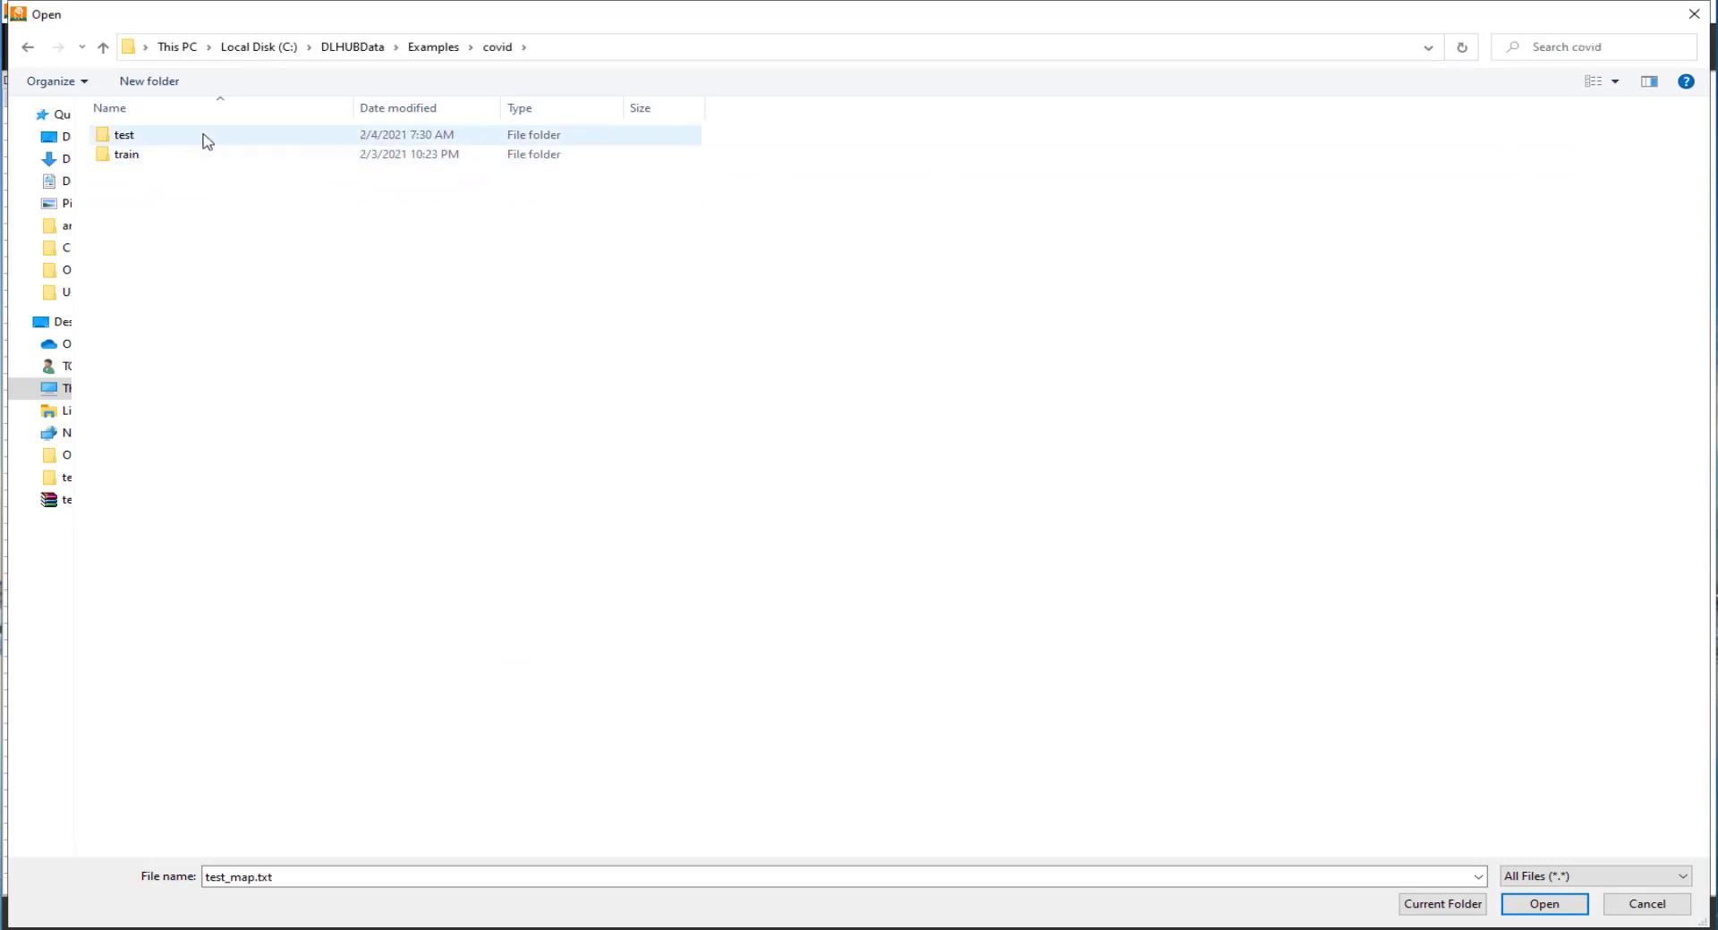
double_click(206, 140)
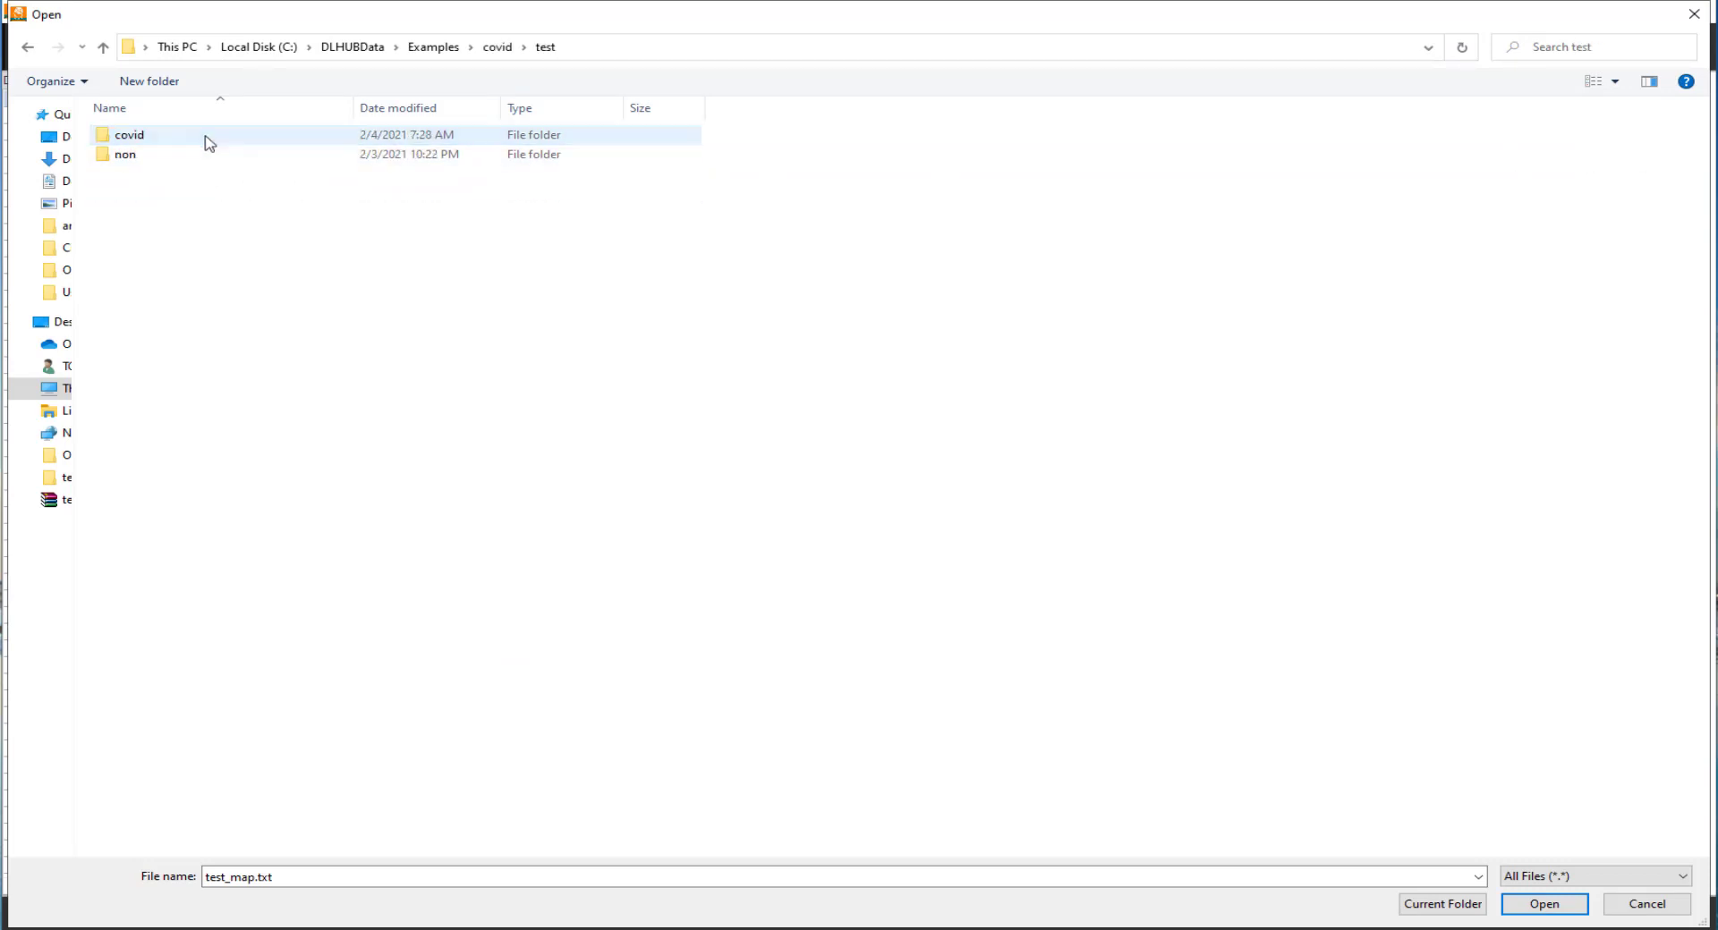
left_click(1434, 904)
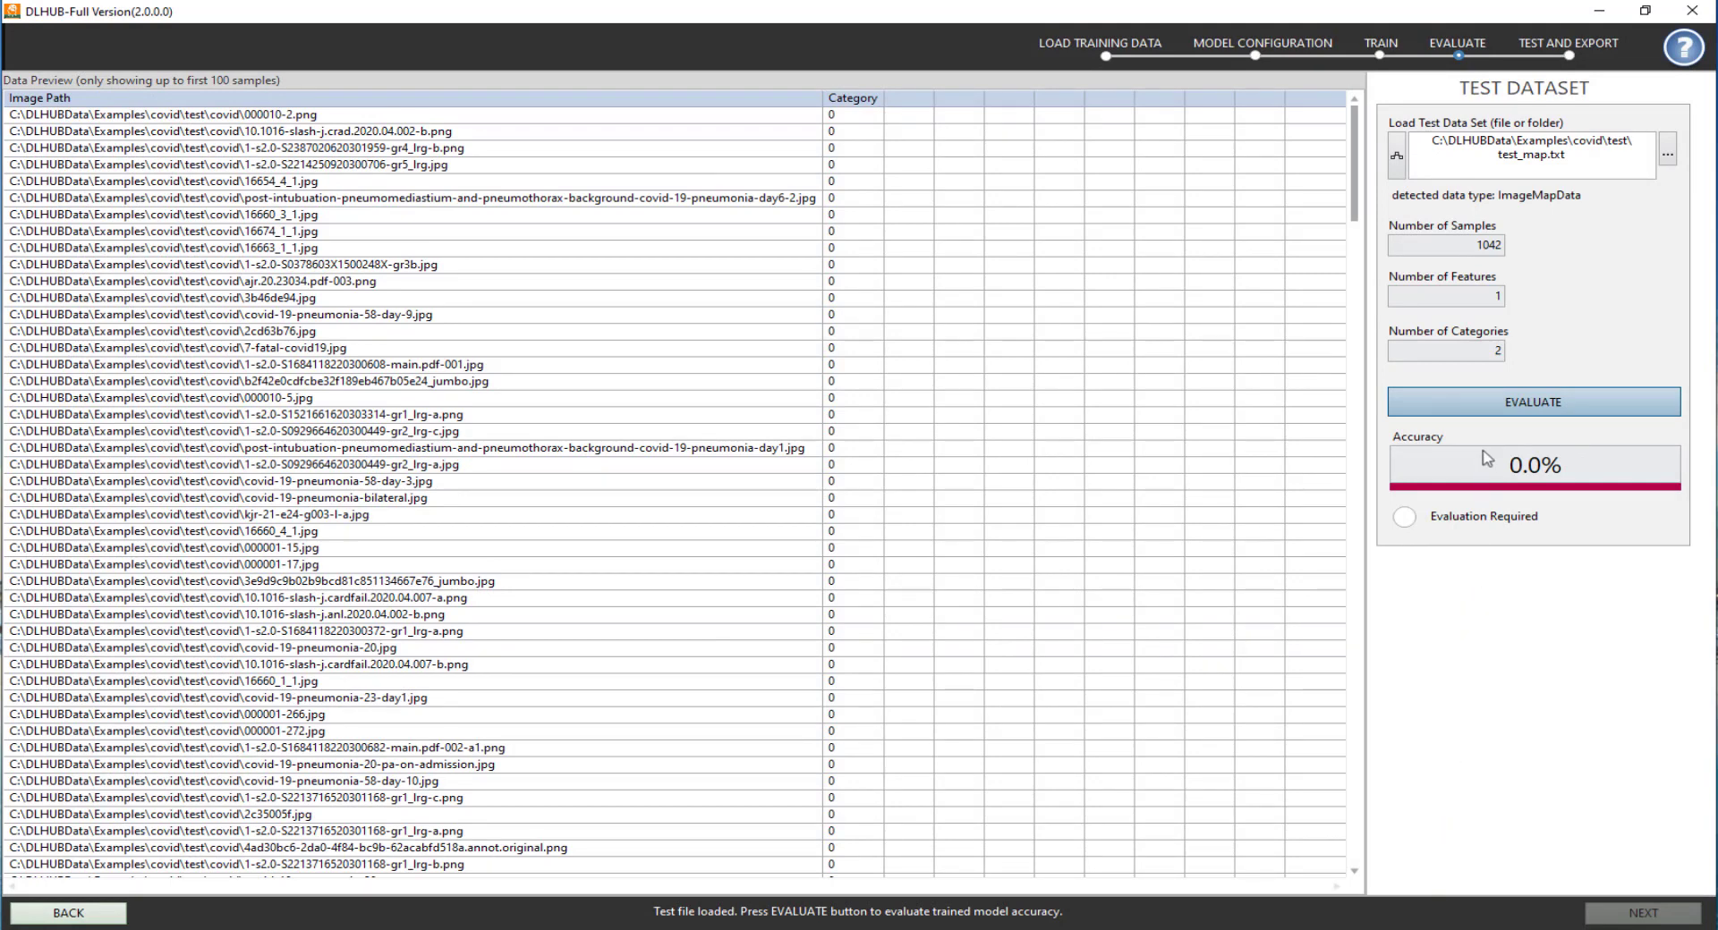
left_click(1491, 417)
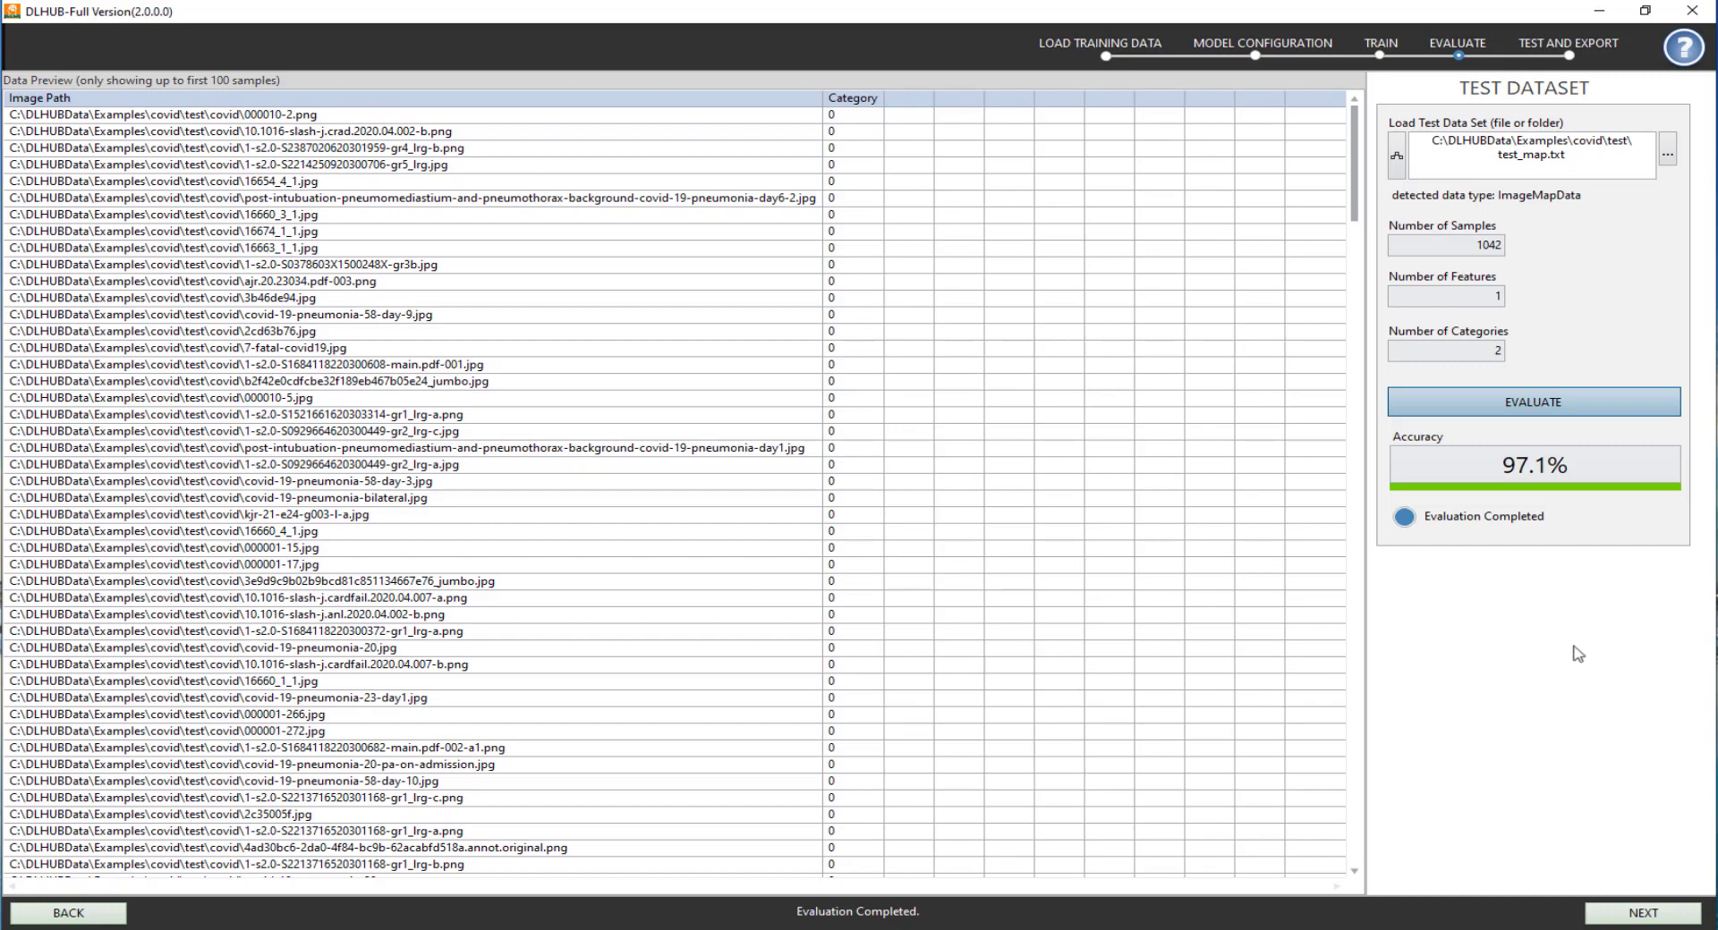
Proceed to Test and Export and load the covid dataset's test folder for image-by-image prediction.
left_click(1638, 913)
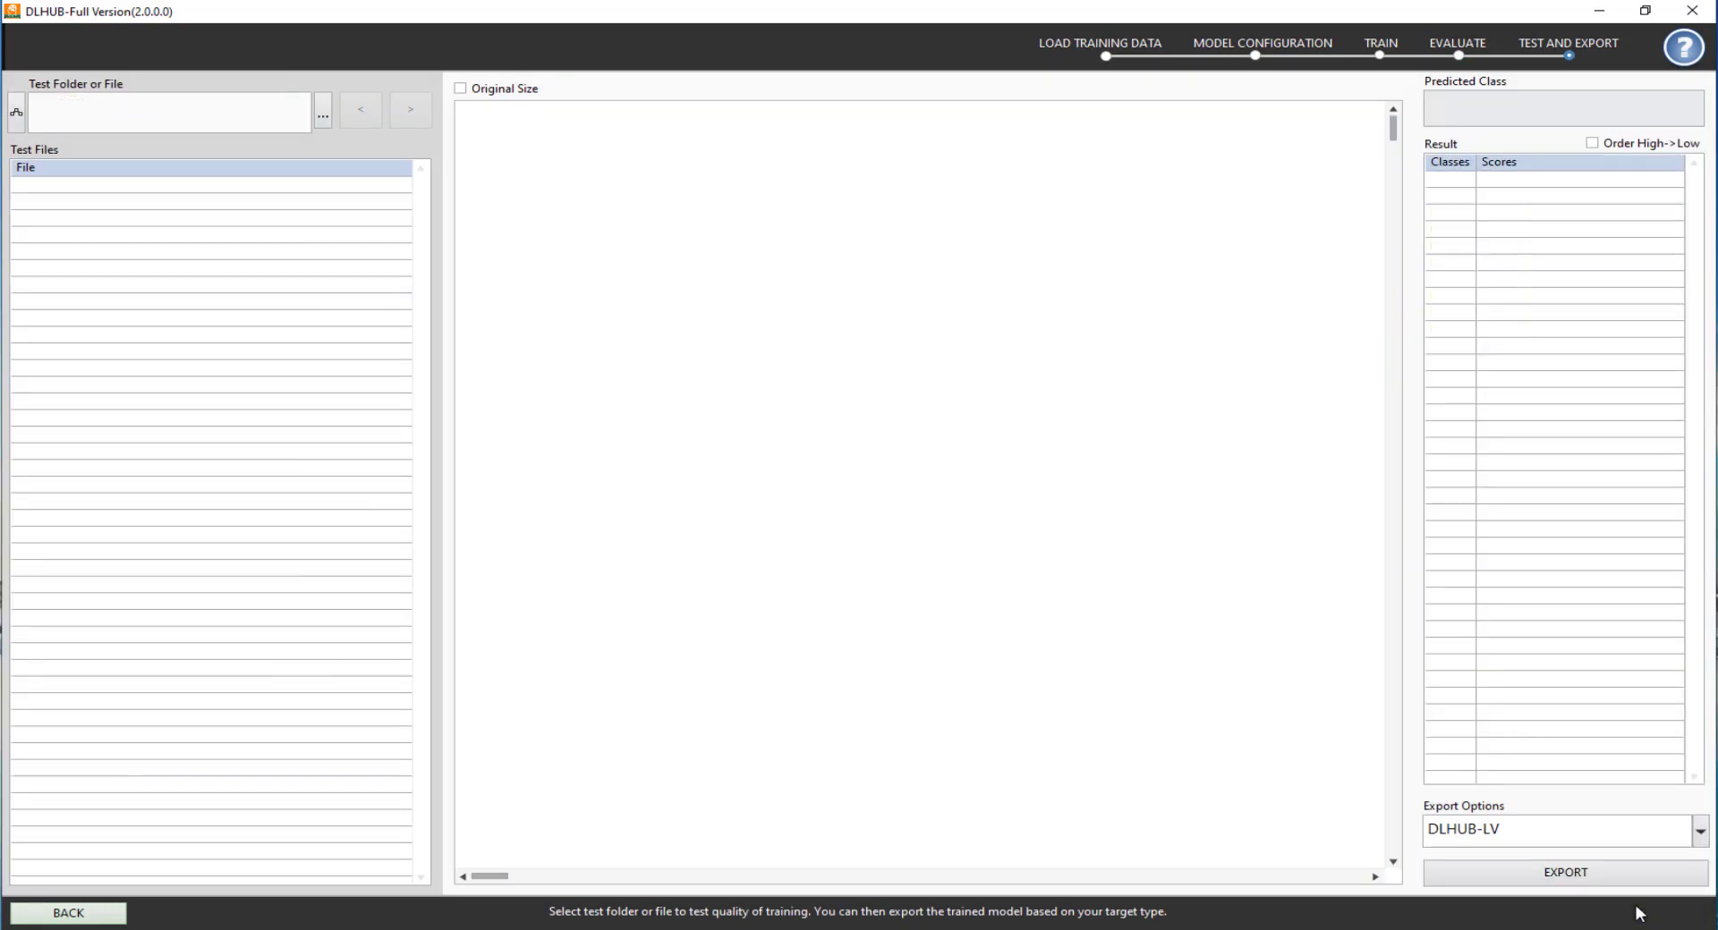
left_click(324, 117)
double_click(196, 173)
left_click(192, 141)
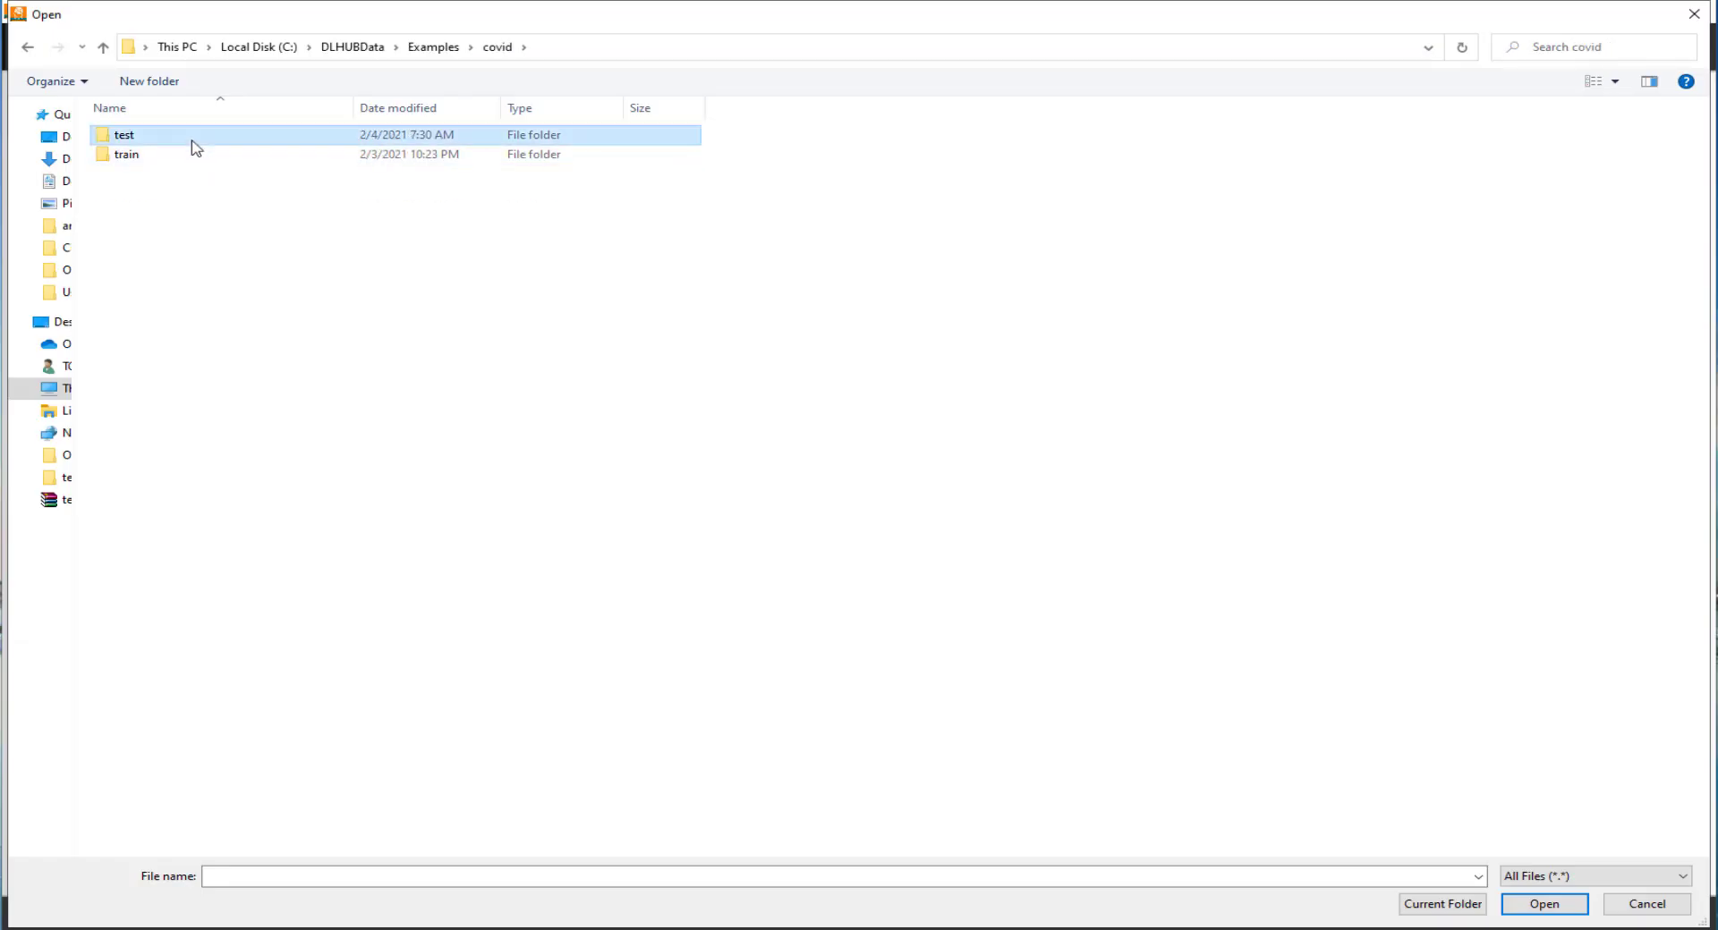
double_click(196, 146)
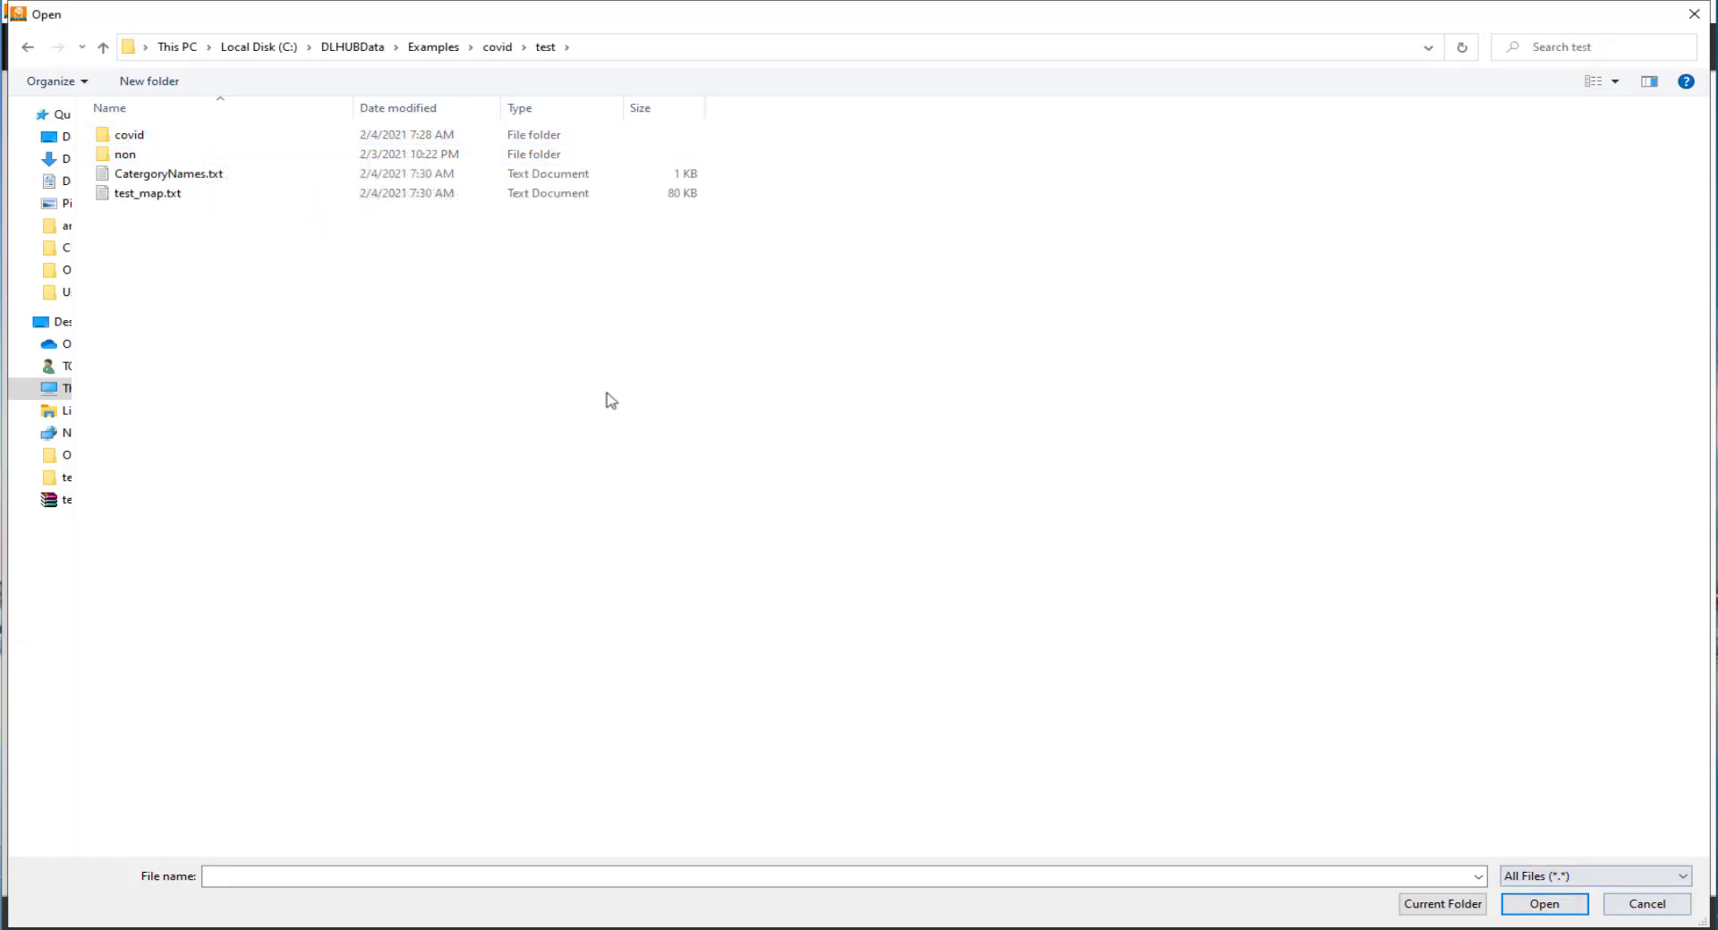
left_click(1422, 904)
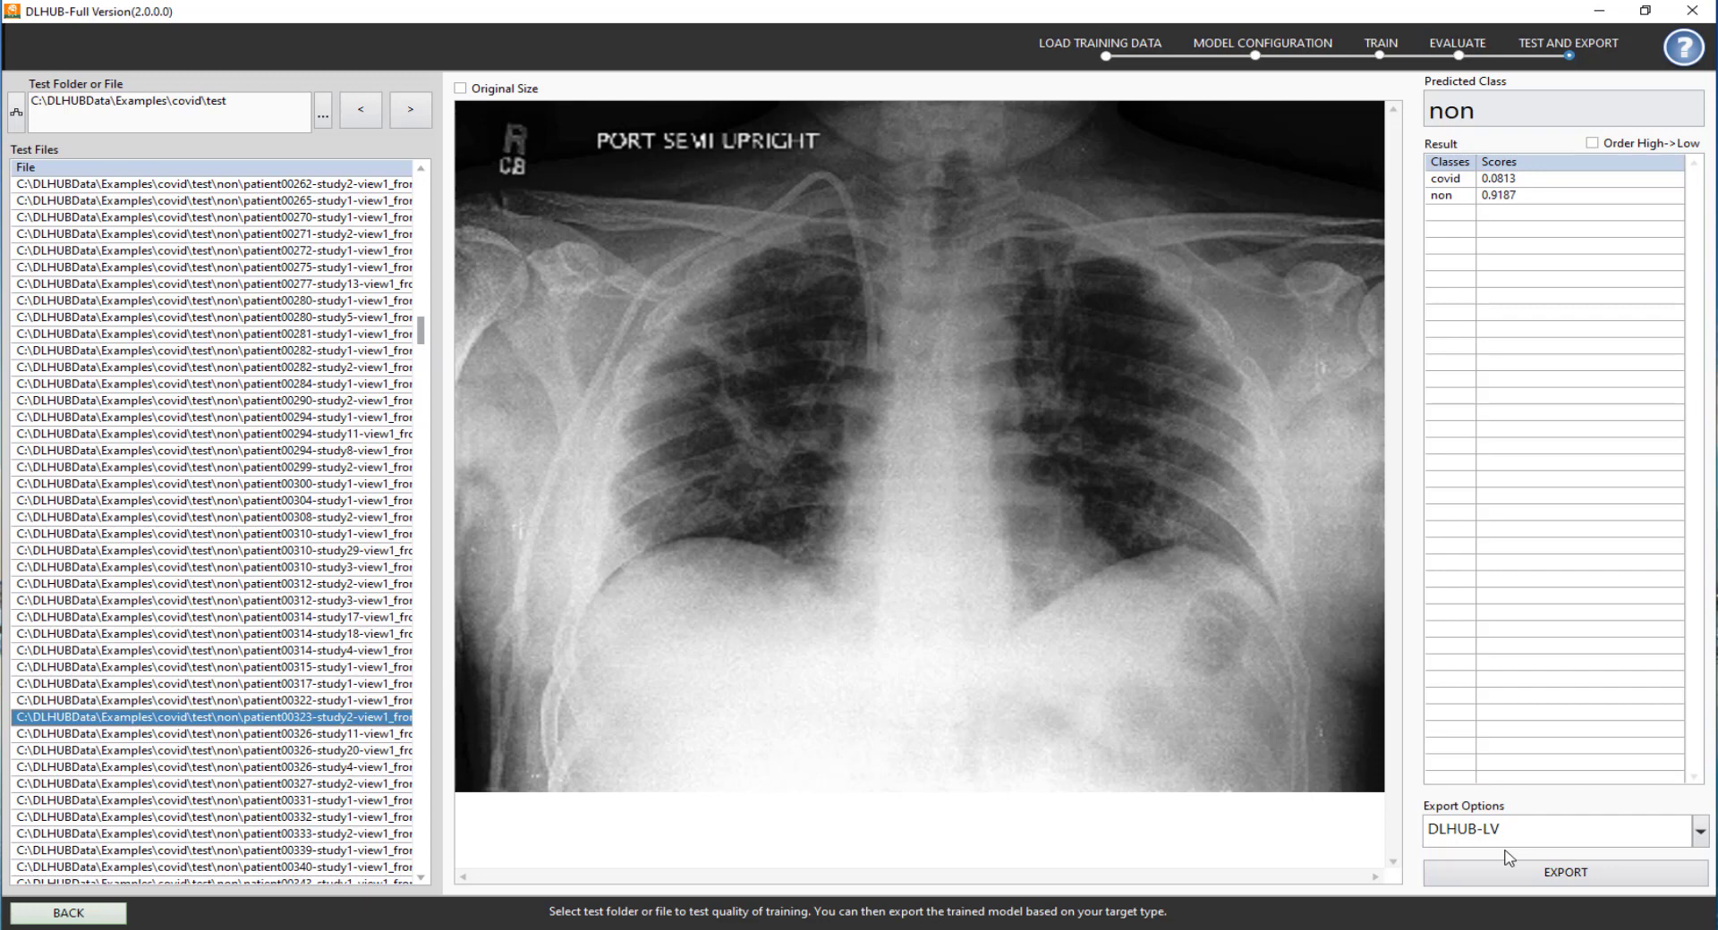
Export the trained model with the DLHUB-LV option as DL_Model.model in the Trained models folder.
left_click(1700, 832)
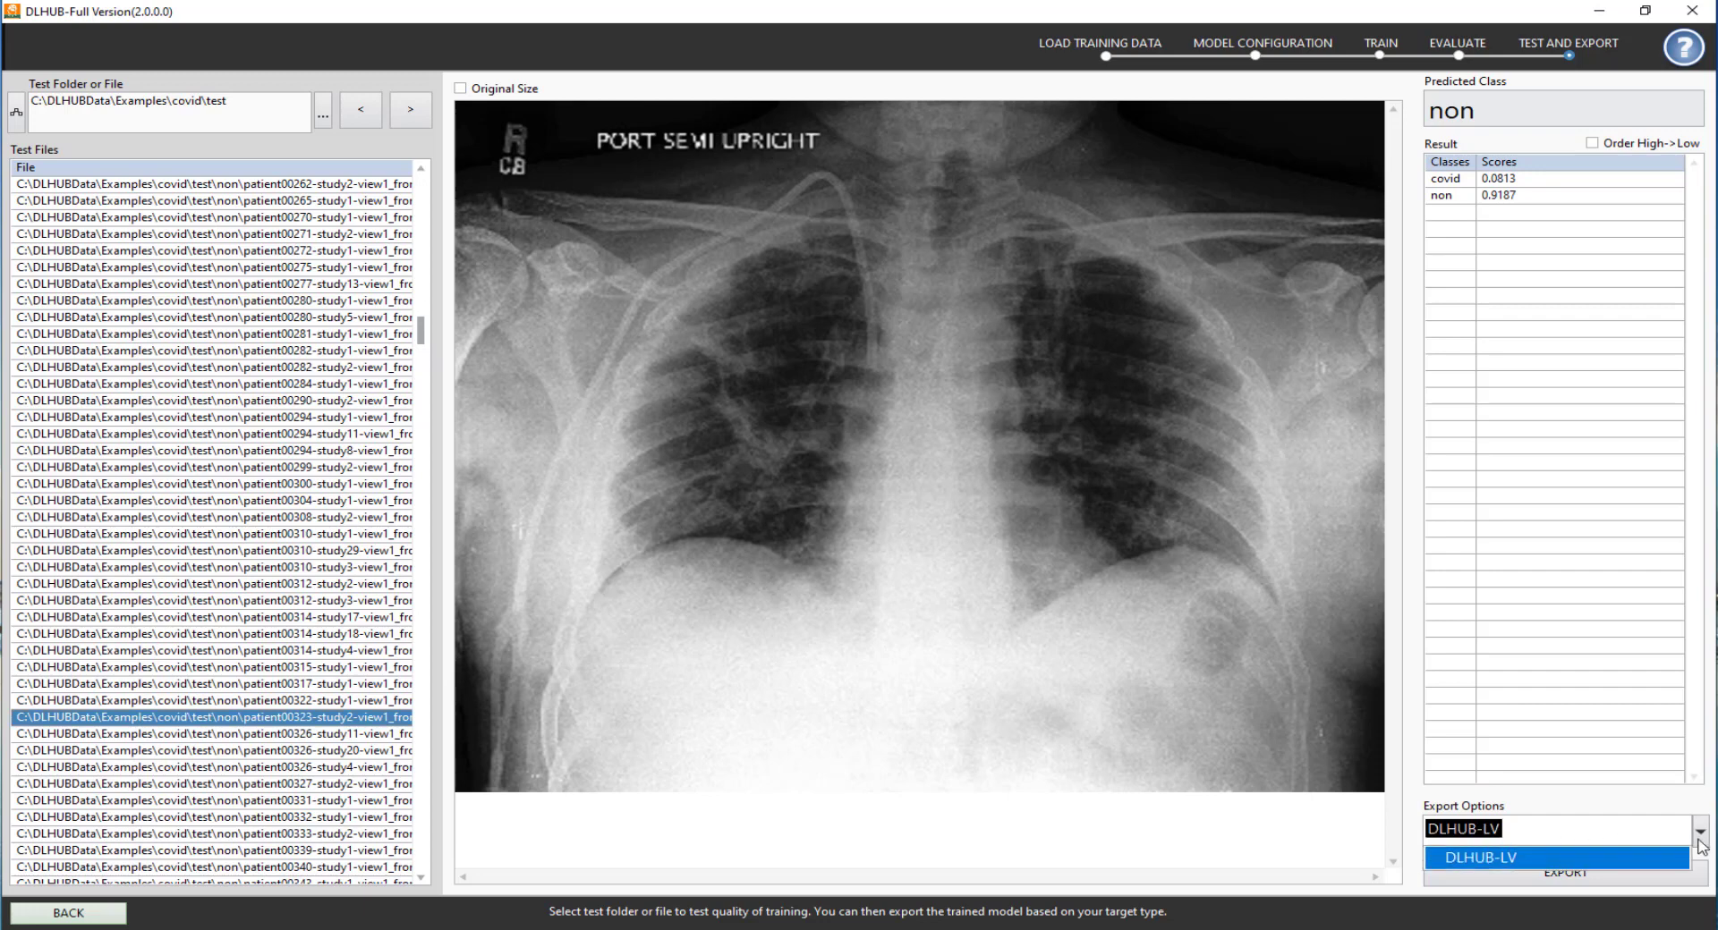
left_click(1651, 855)
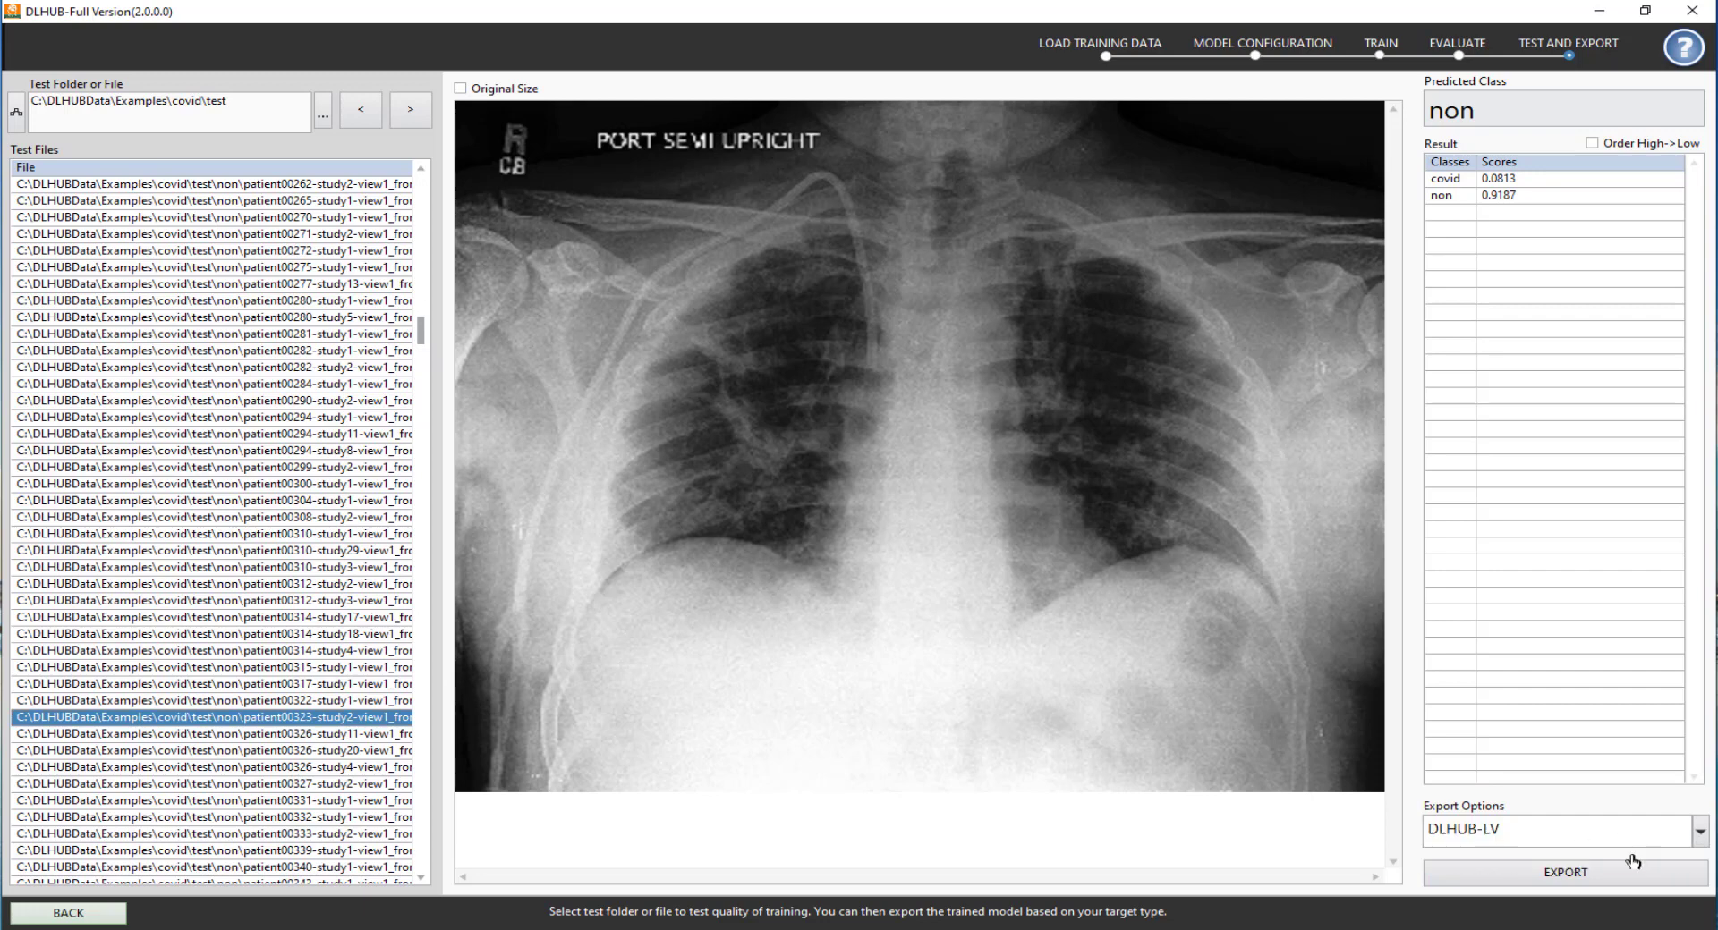
left_click(1535, 877)
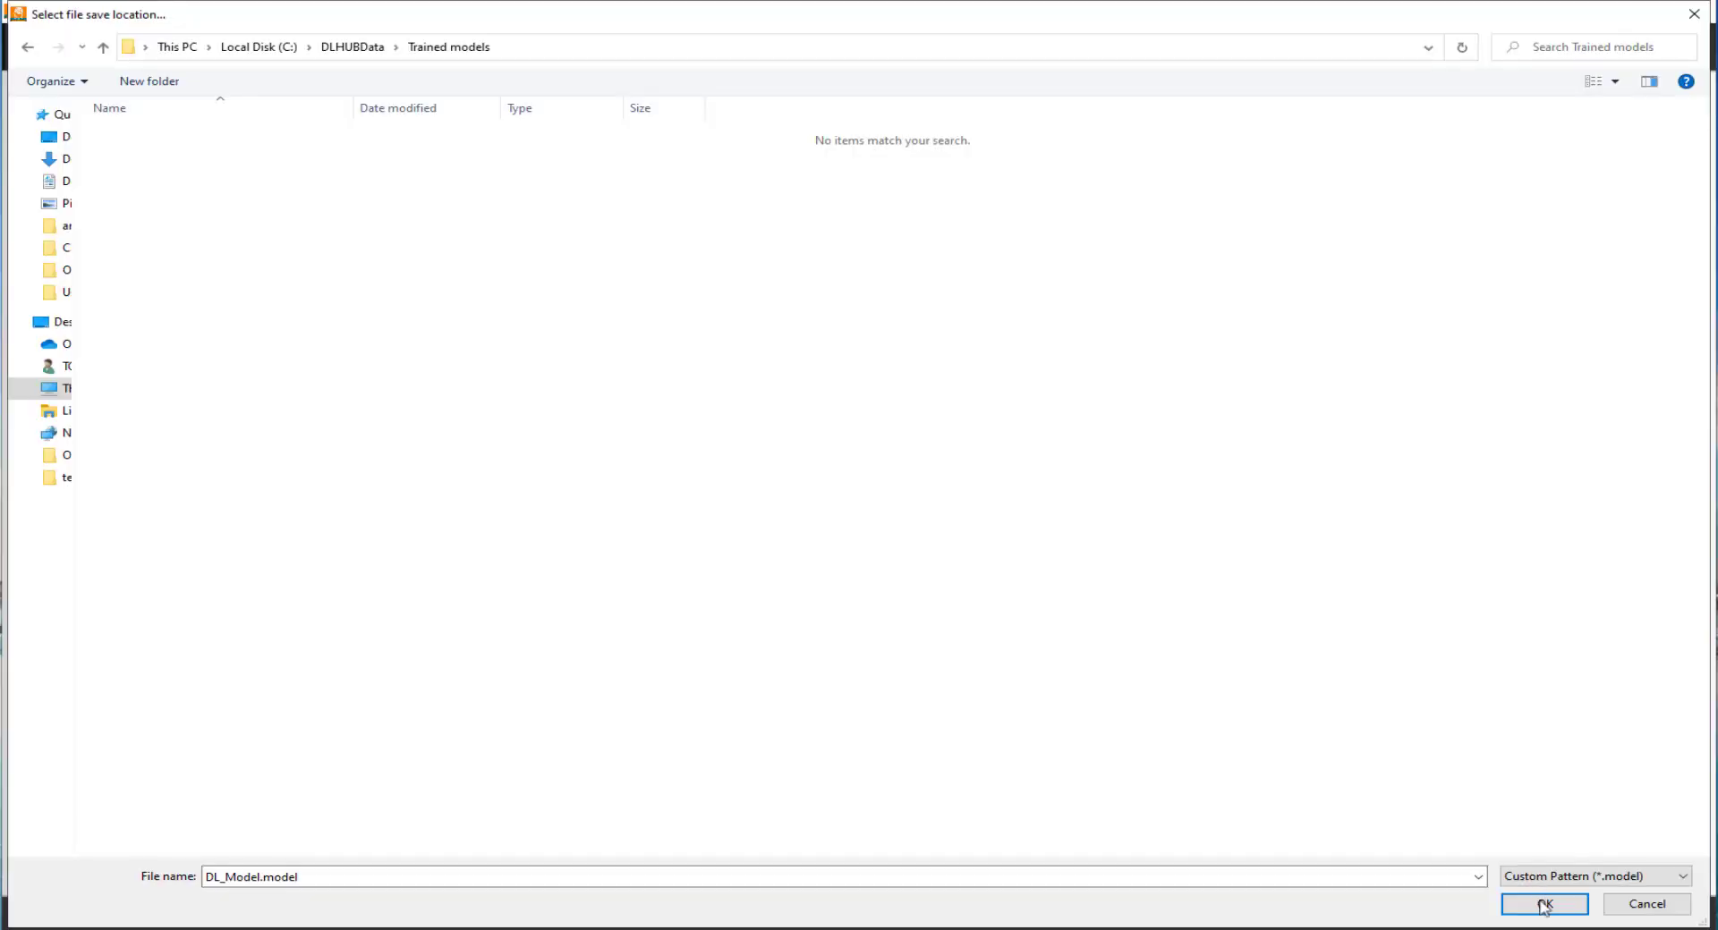
left_click(1545, 904)
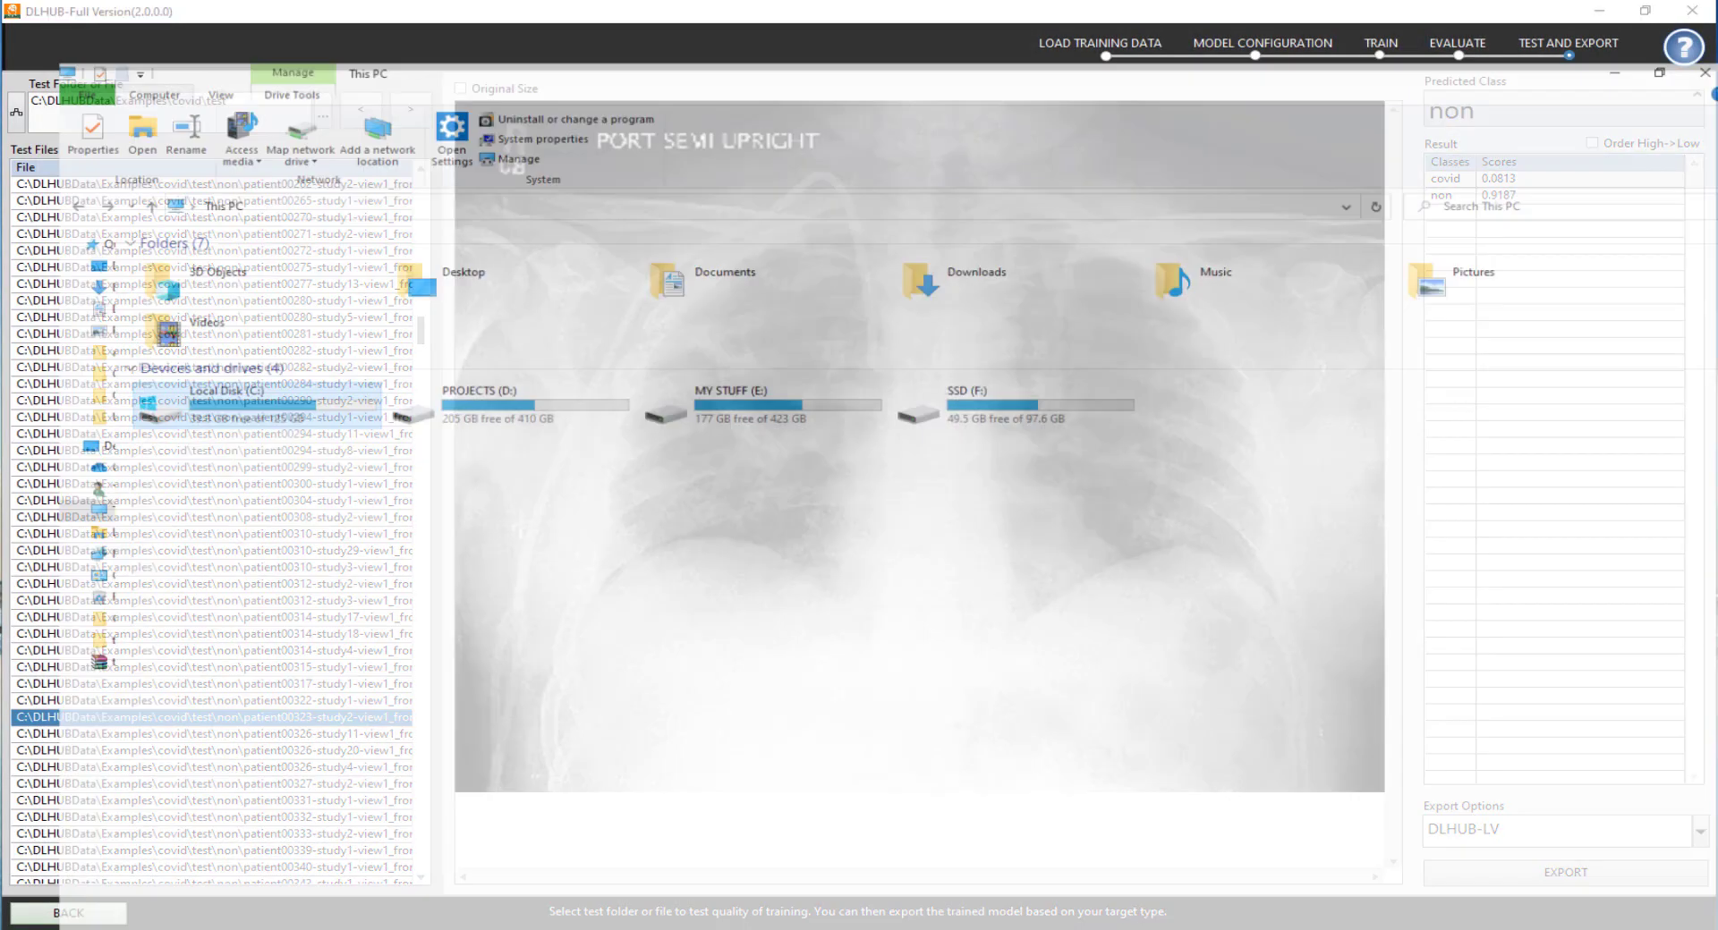
Switch to File Explorer and locate the exported DL_Model.model in C:\DLHUBData\Trained models.
double_click(200, 364)
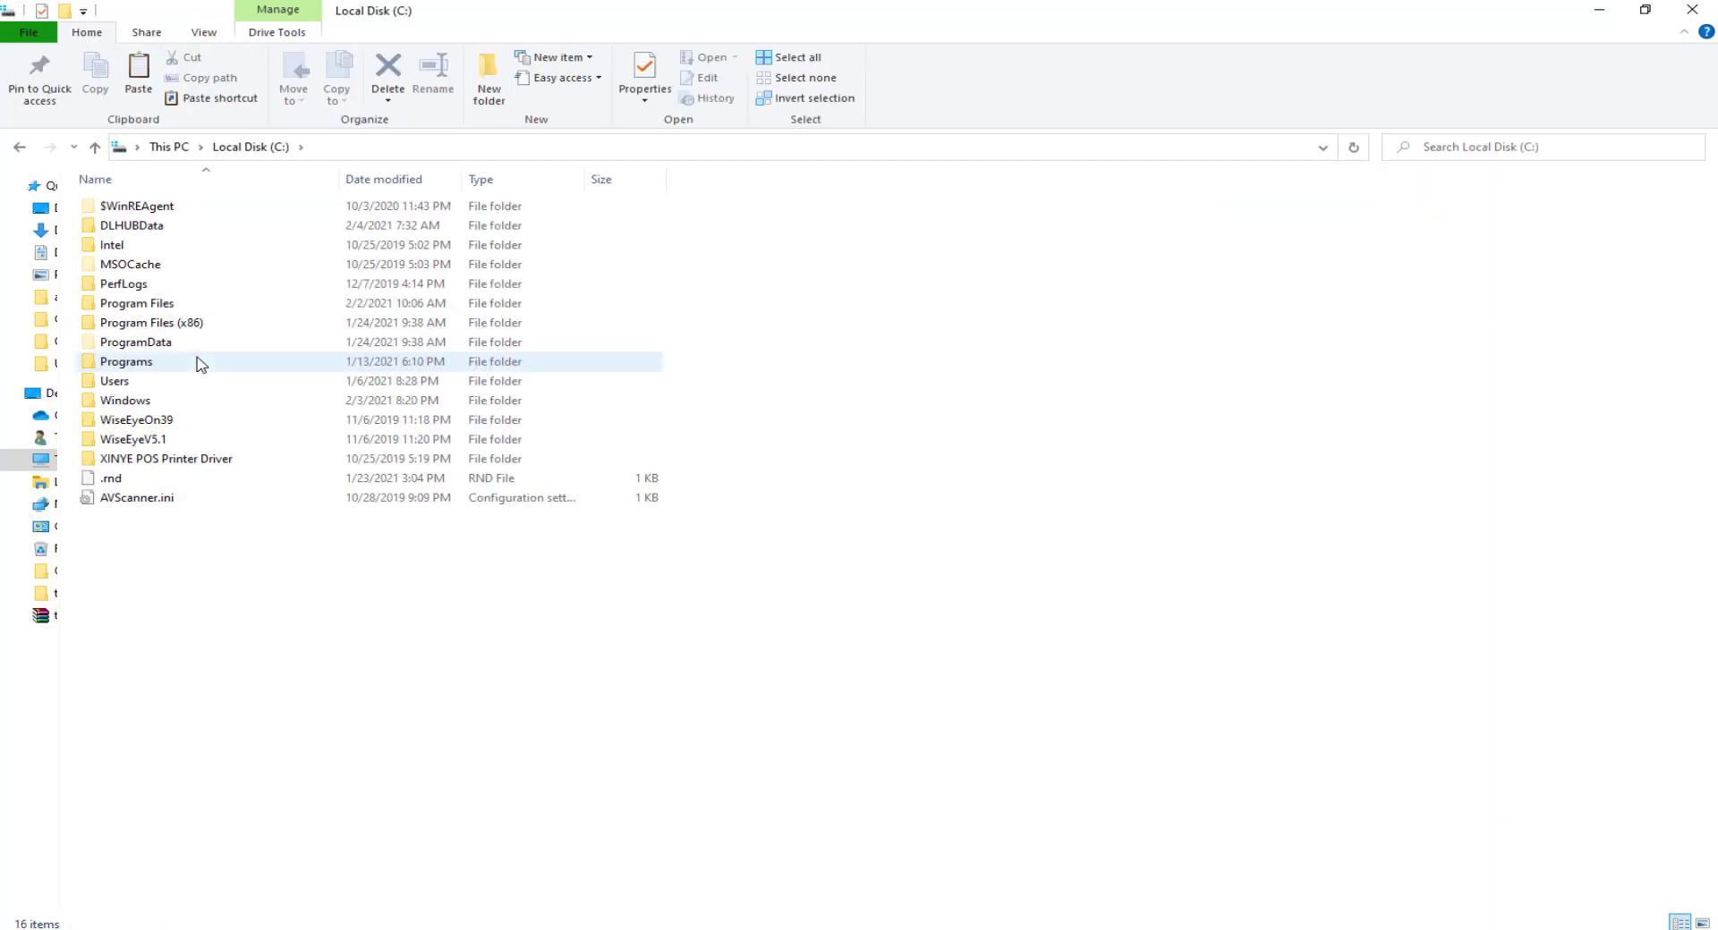
double_click(145, 229)
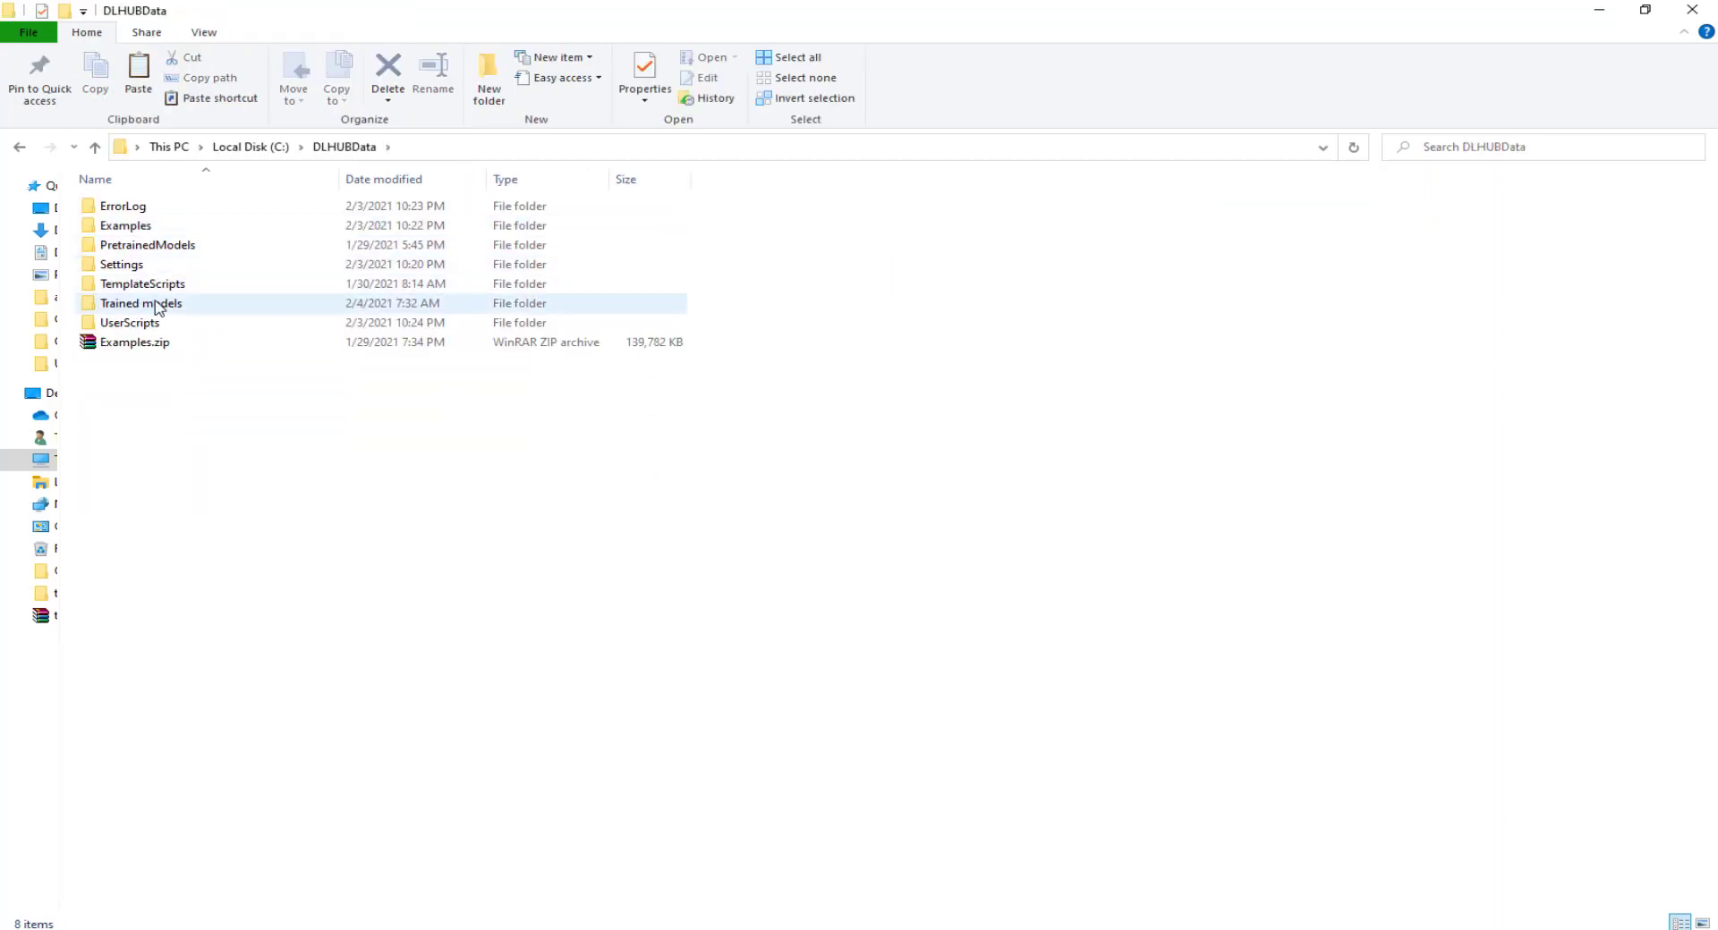
double_click(158, 306)
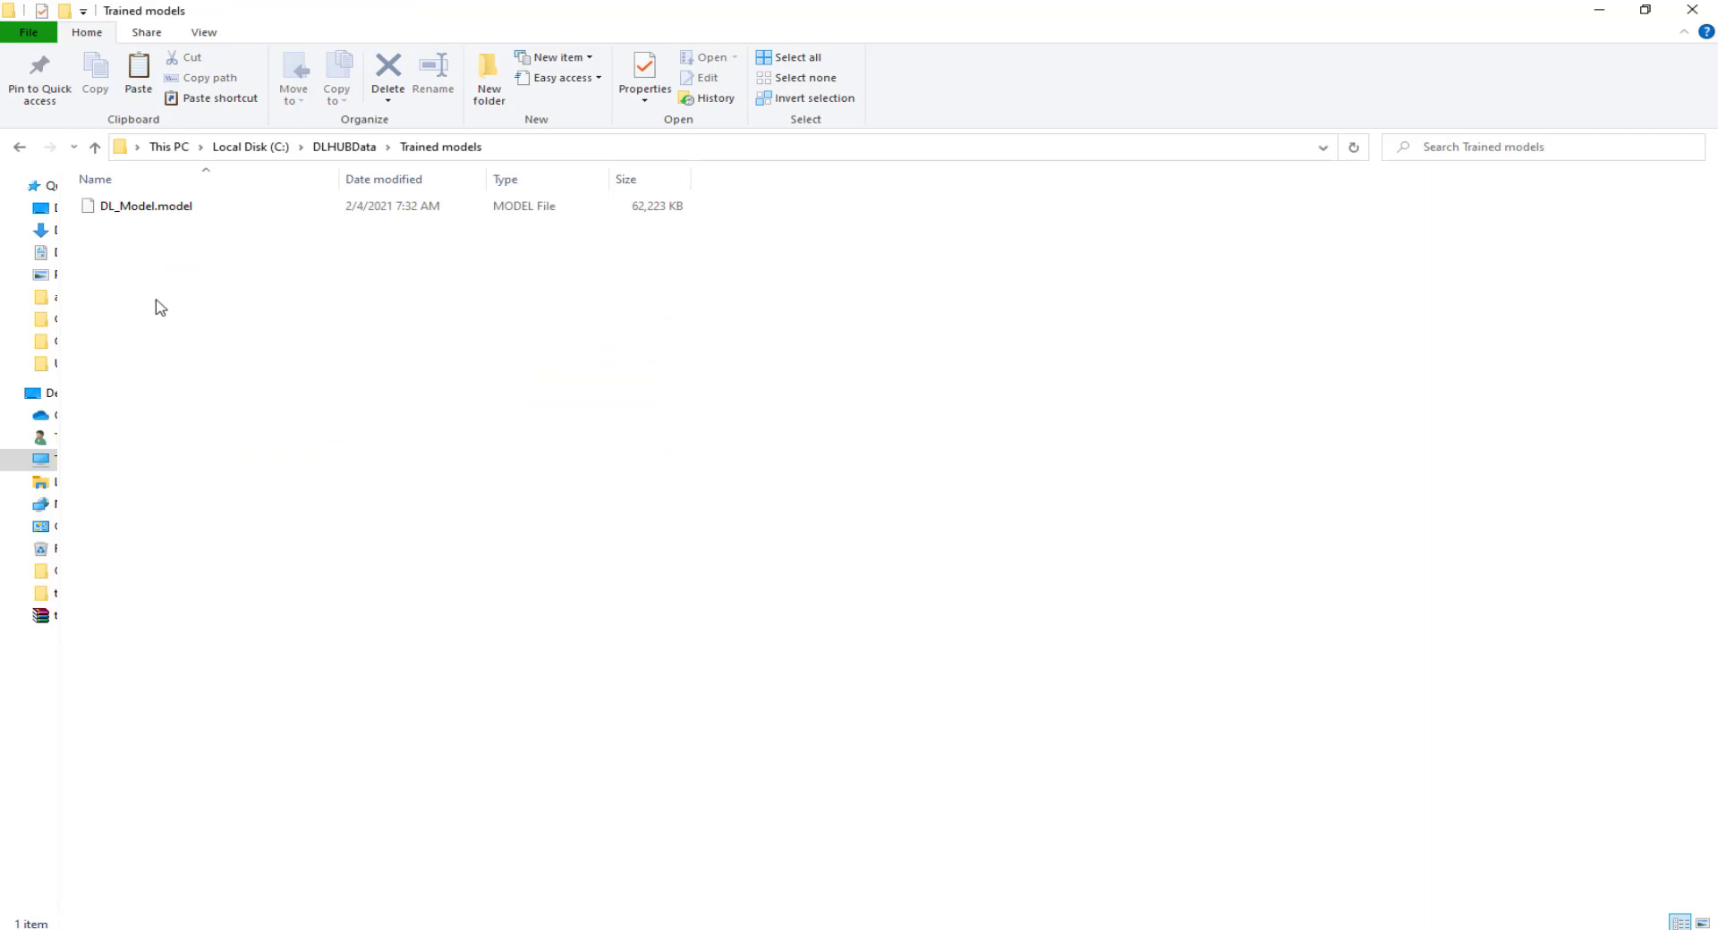
left_click(162, 211)
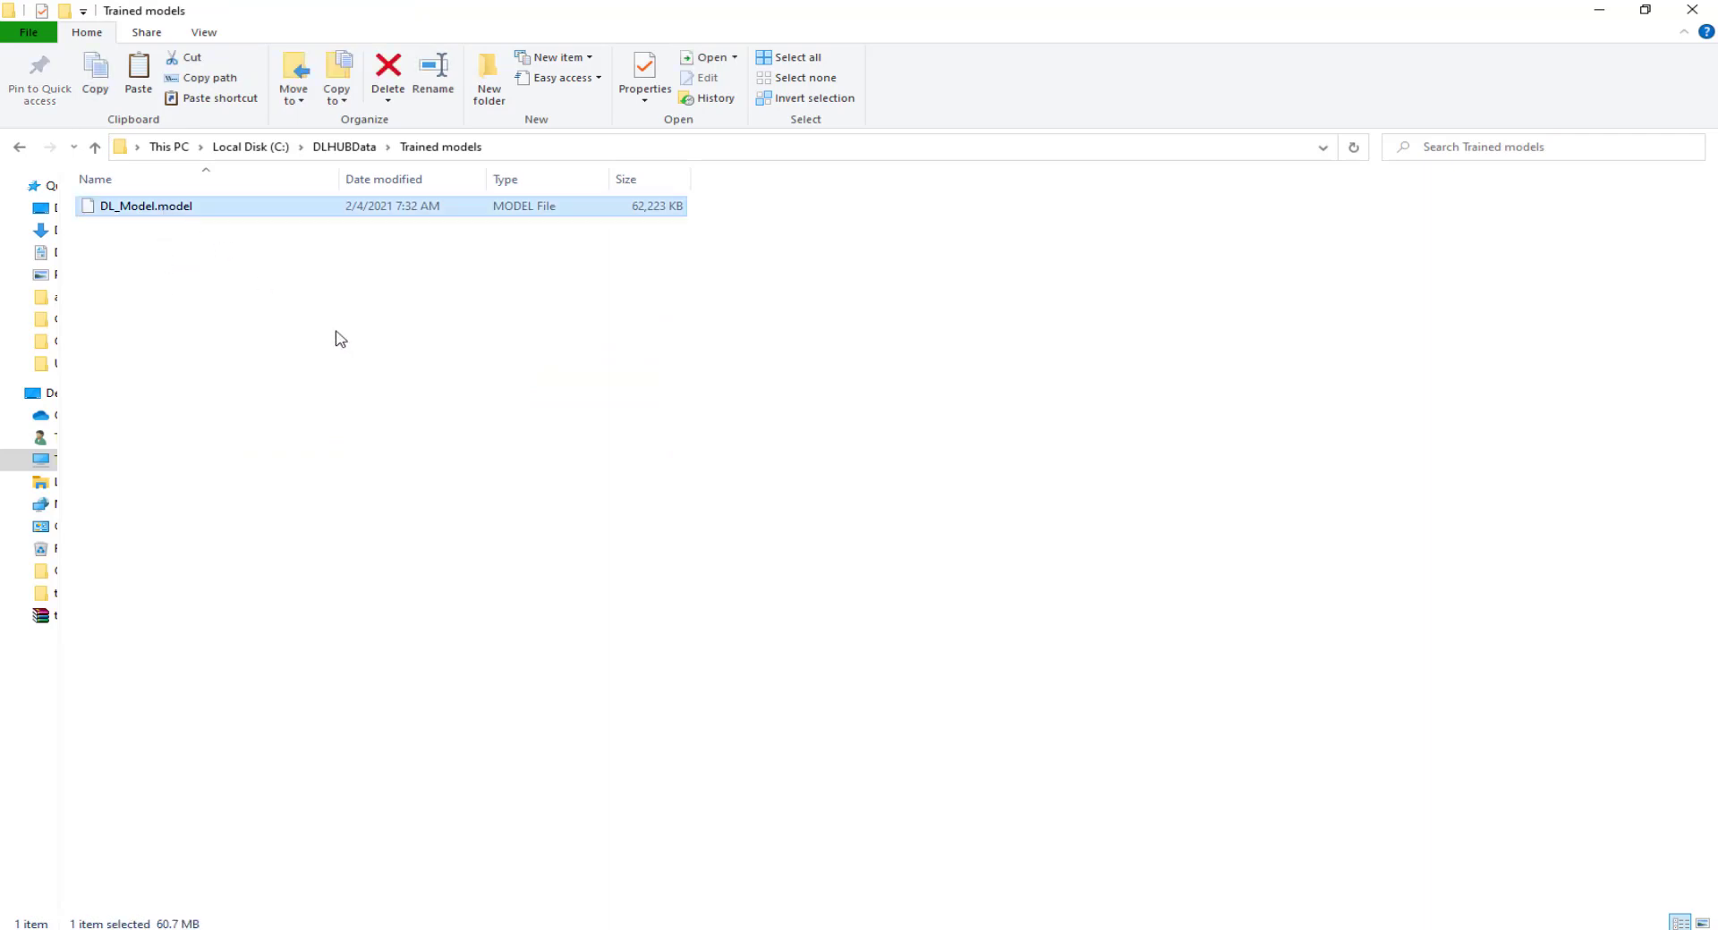